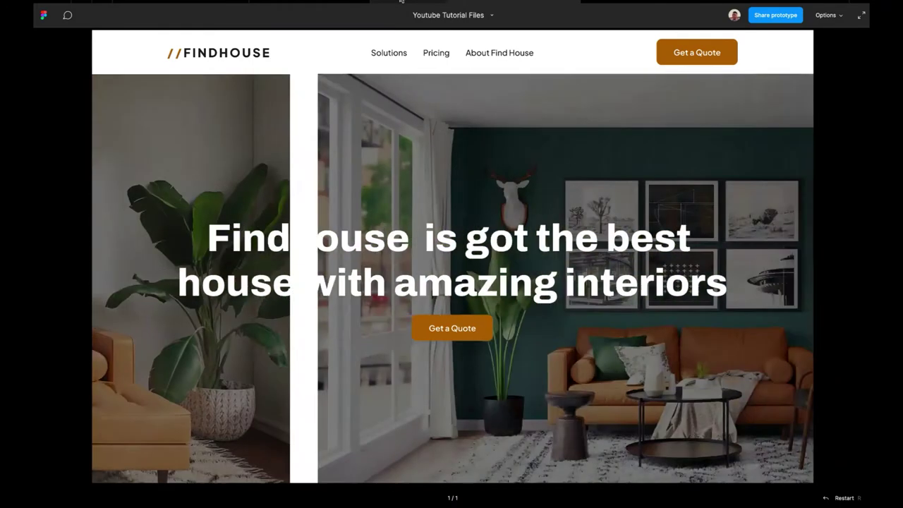
Exit the prototype preview and look over Component 1 and the Findhouse Desktop frame.
key(ctrl+w)
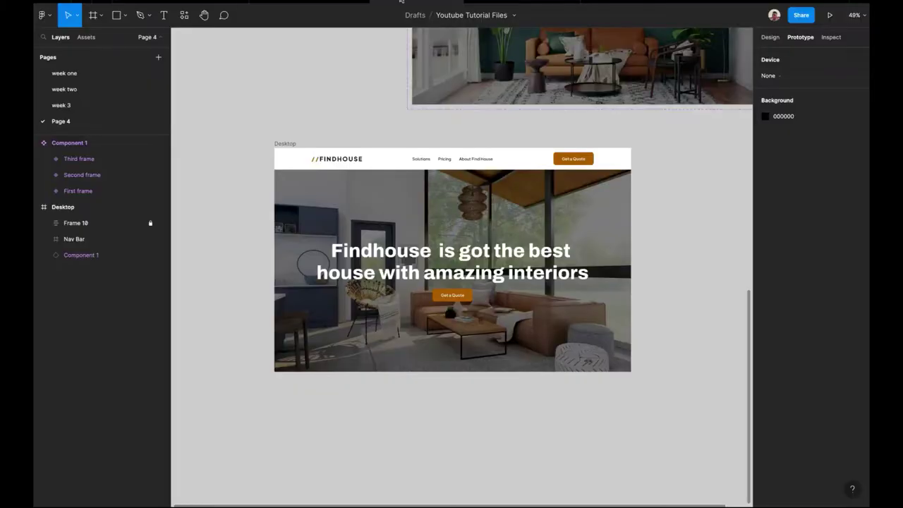
scroll(462, 247, down, 3)
scroll(462, 247, right, 2)
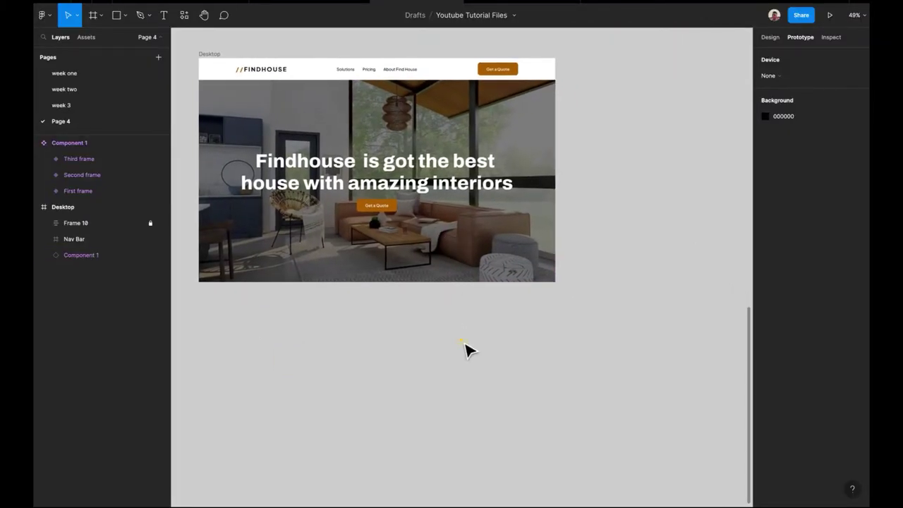
scroll(468, 349, down, 1)
scroll(468, 349, down, 3)
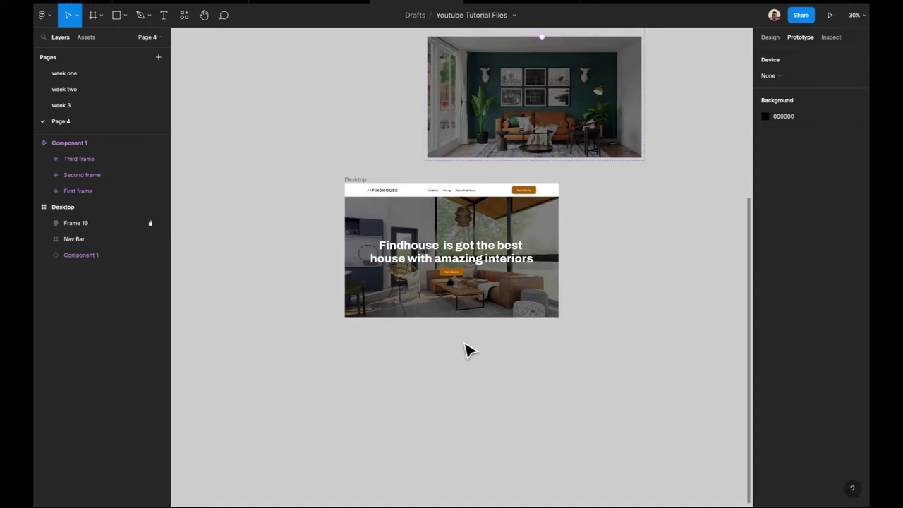
scroll(466, 349, down, 1)
scroll(466, 349, right, 3)
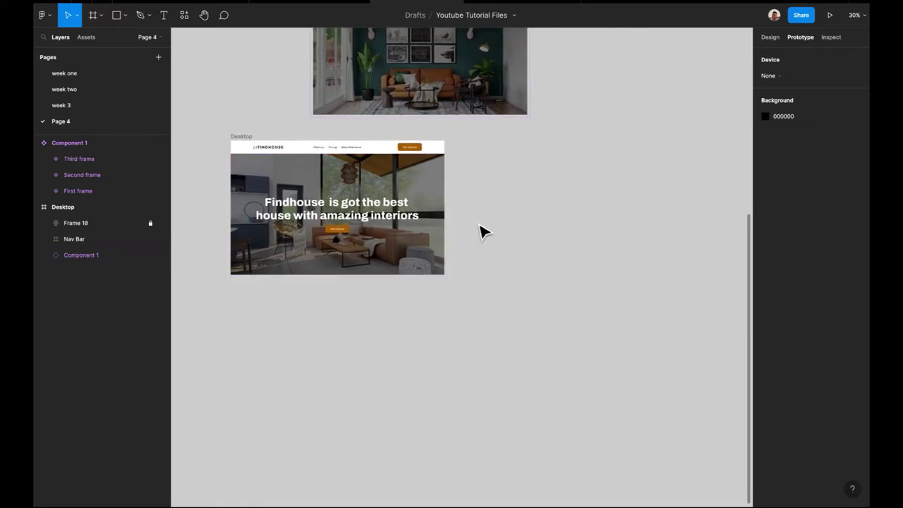
scroll(484, 232, up, 5)
scroll(484, 233, up, 1)
scroll(484, 232, left, 1)
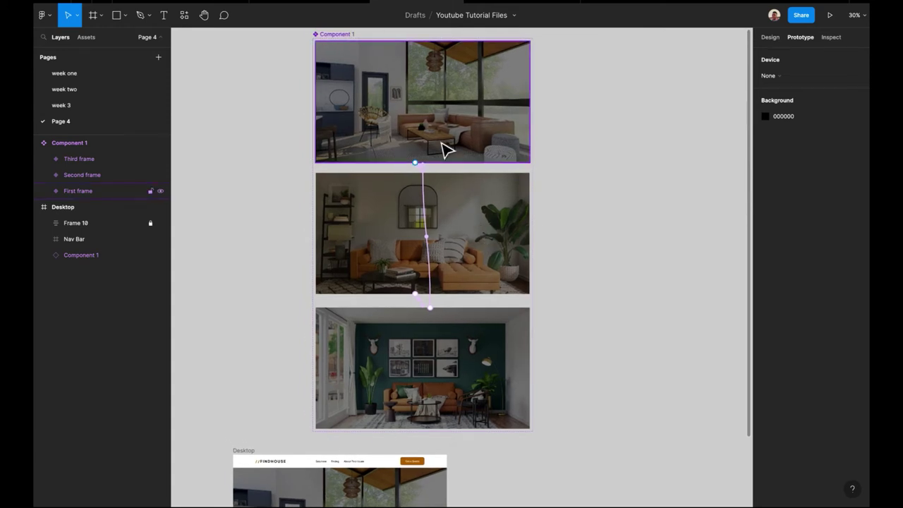
scroll(444, 149, down, 3)
scroll(445, 147, down, 1)
scroll(445, 258, down, 4)
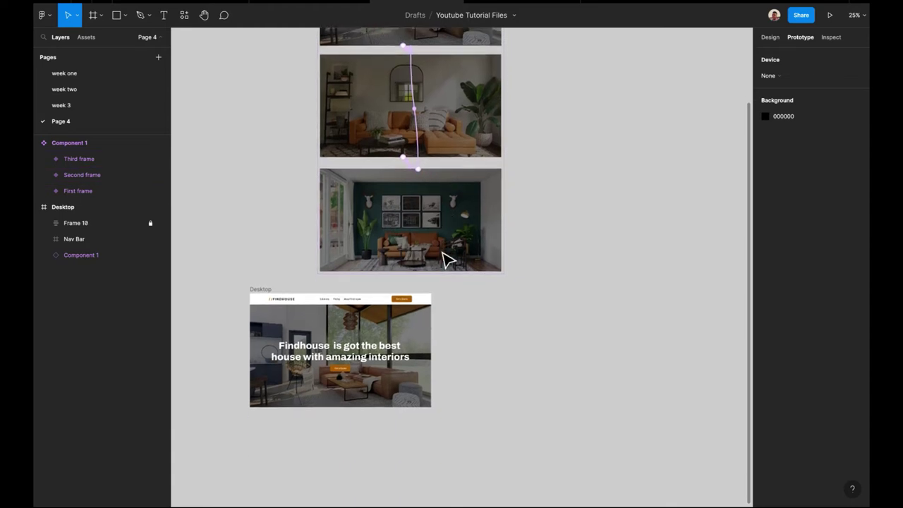
scroll(484, 308, down, 3)
scroll(482, 309, right, 2)
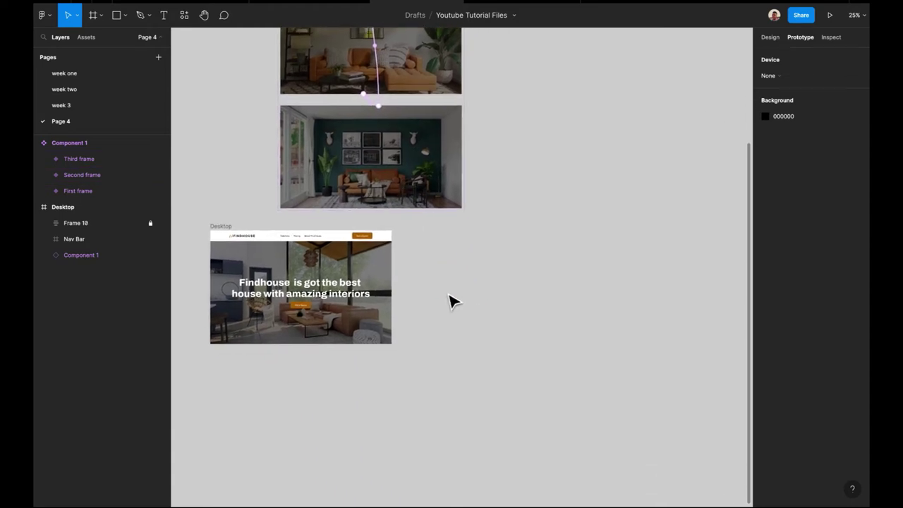
scroll(452, 301, down, 1)
scroll(451, 301, right, 1)
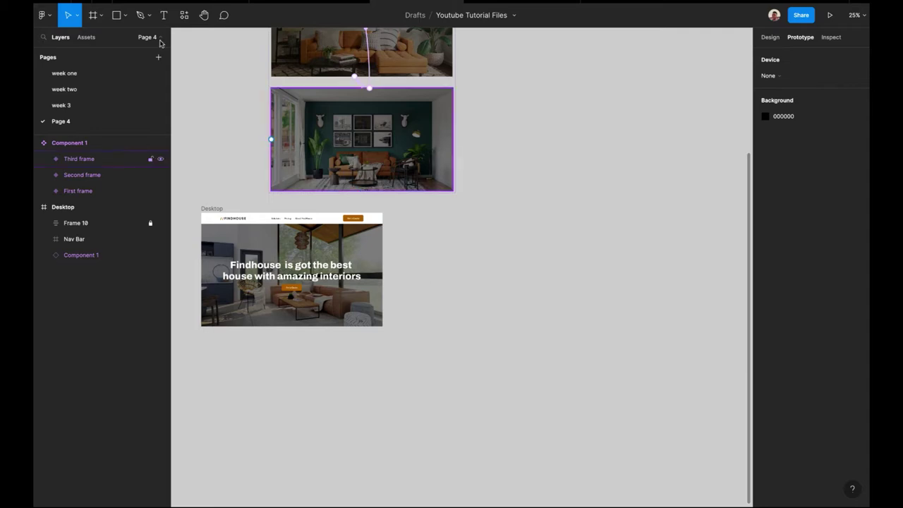
Create a blank 1440×1024 Desktop - 1 frame from the Frame tool's Desktop preset.
click(46, 15)
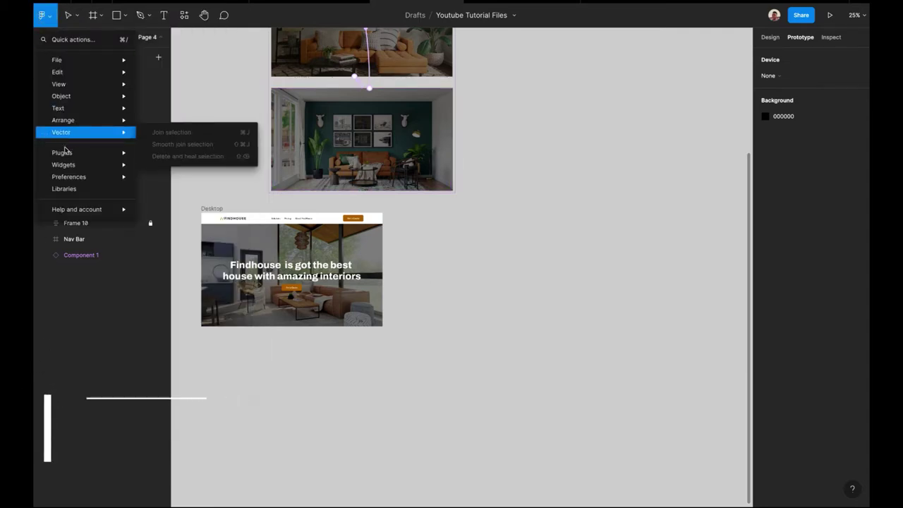
click(182, 101)
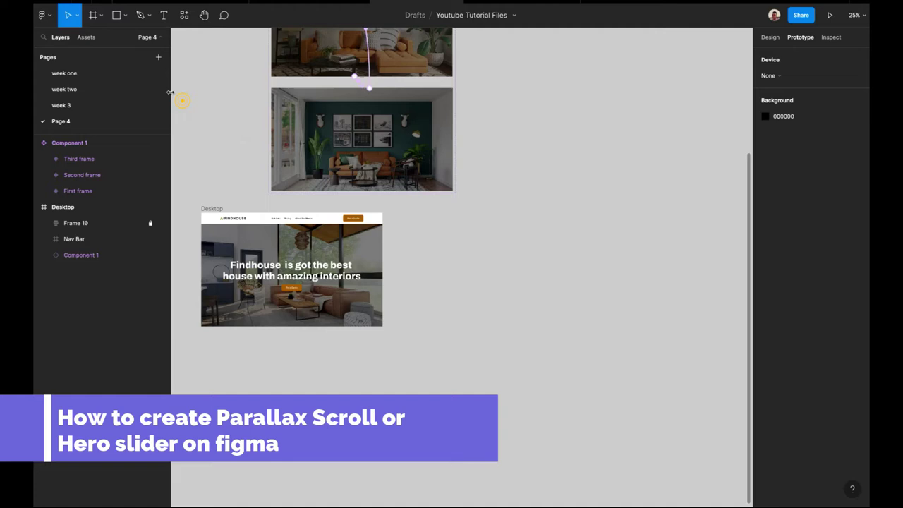
click(101, 16)
click(103, 40)
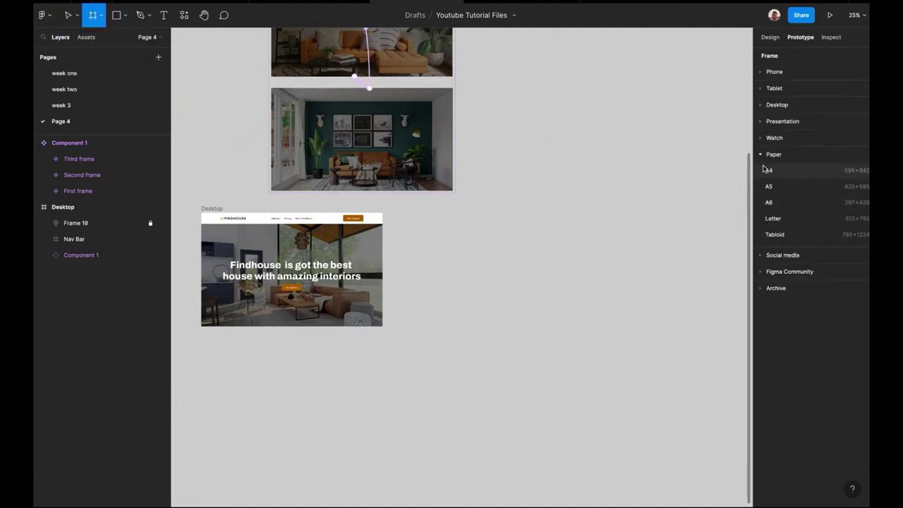
click(762, 105)
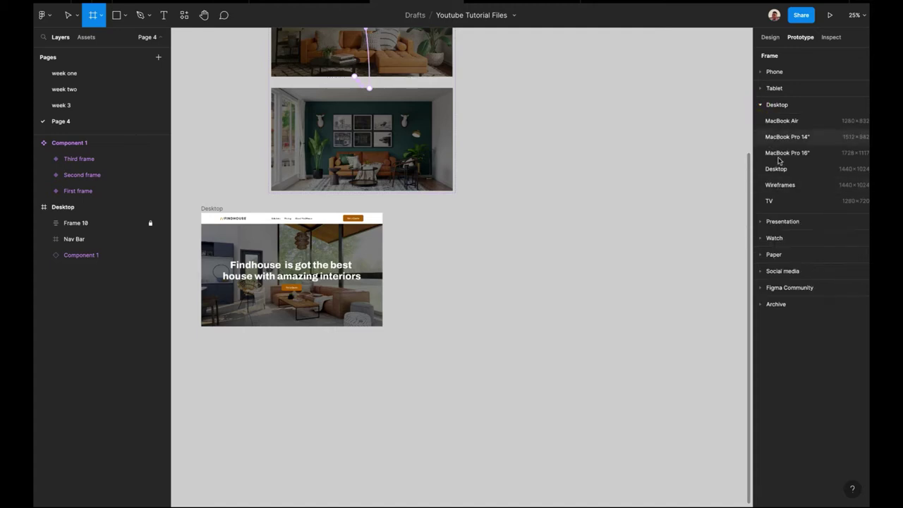
click(779, 168)
Copy the Desktop frame's Nav Bar and paste it into Desktop - 1.
scroll(484, 274, up, 5)
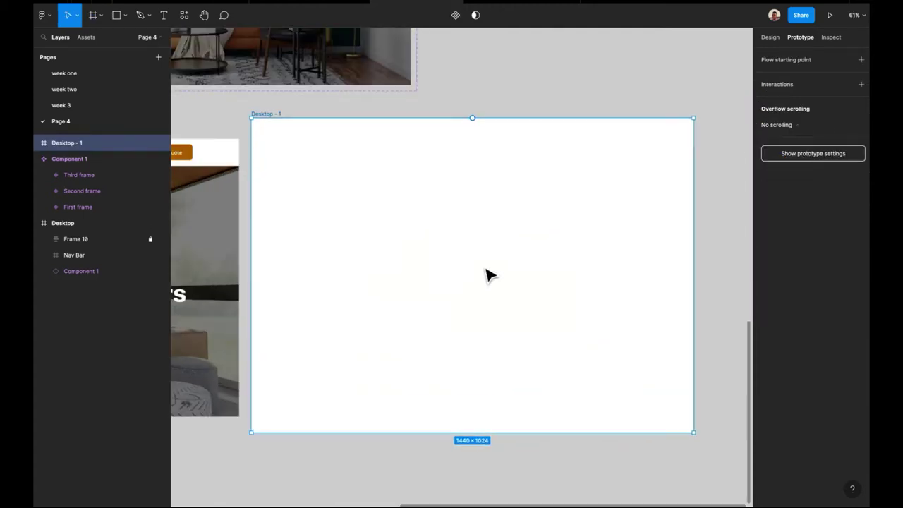
click(487, 288)
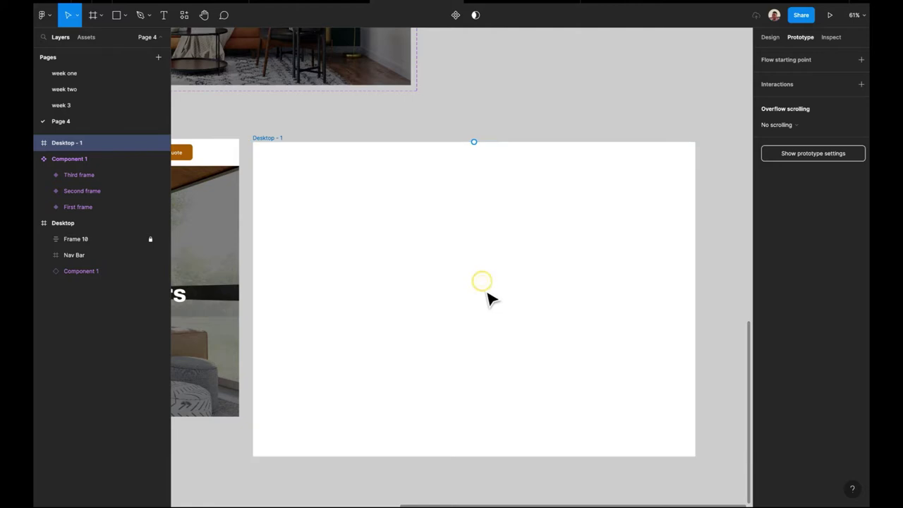
scroll(486, 295, left, 6)
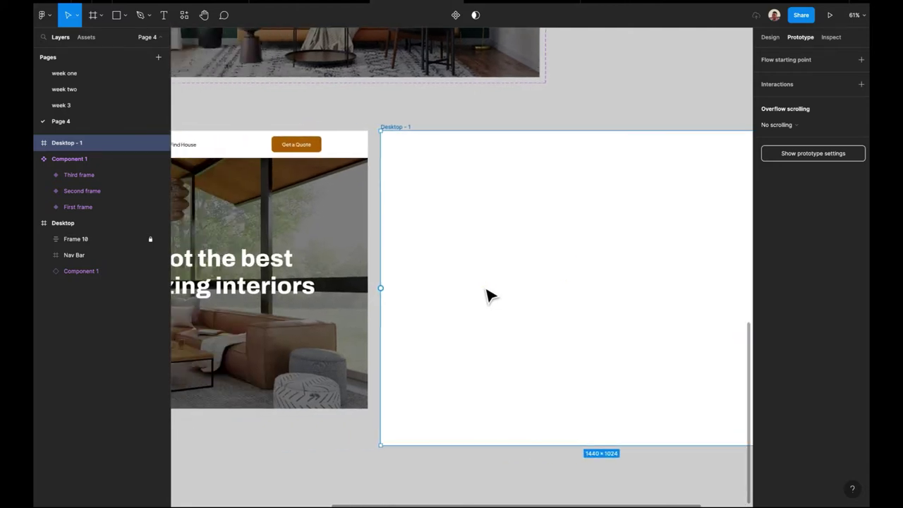
scroll(487, 294, down, 3)
click(368, 186)
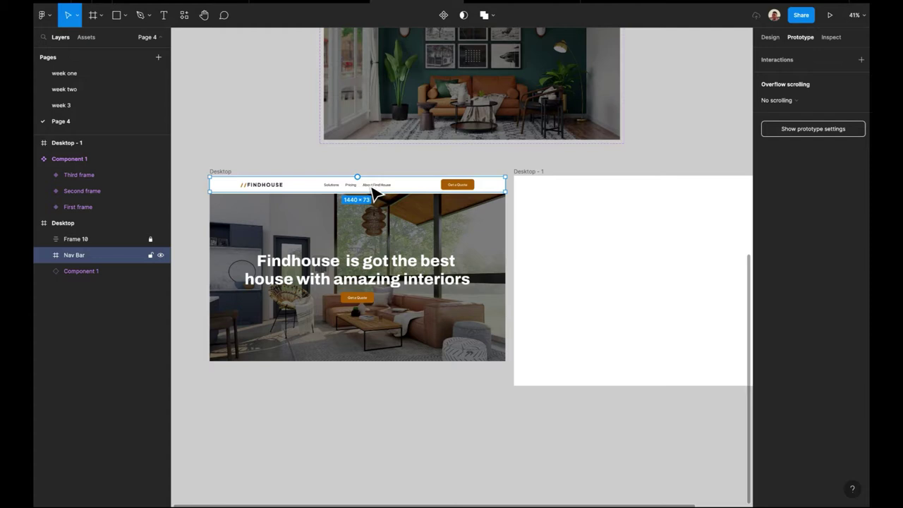
scroll(374, 194, right, 2)
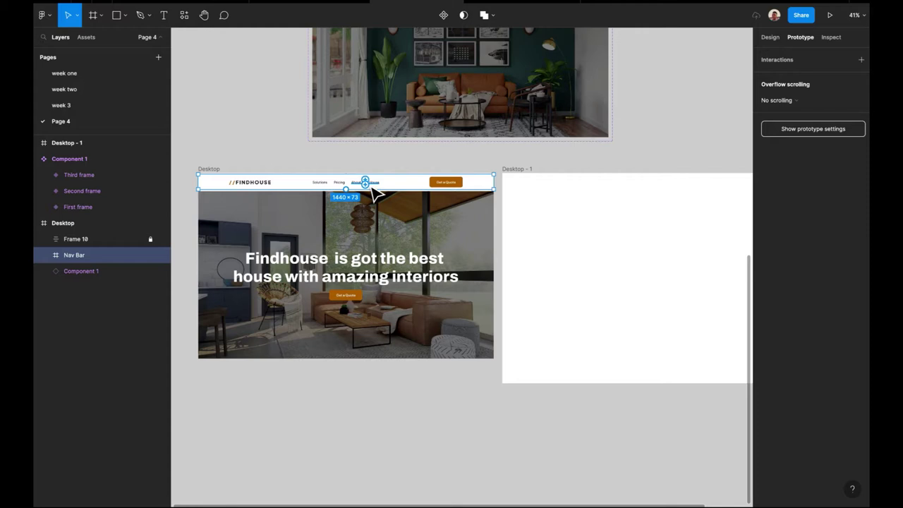
scroll(439, 259, right, 4)
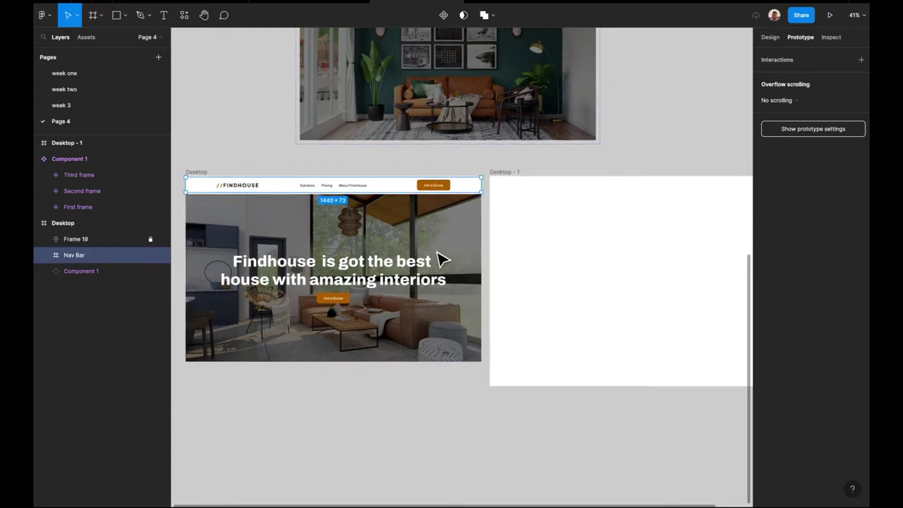
click(474, 186)
key(ctrl+v)
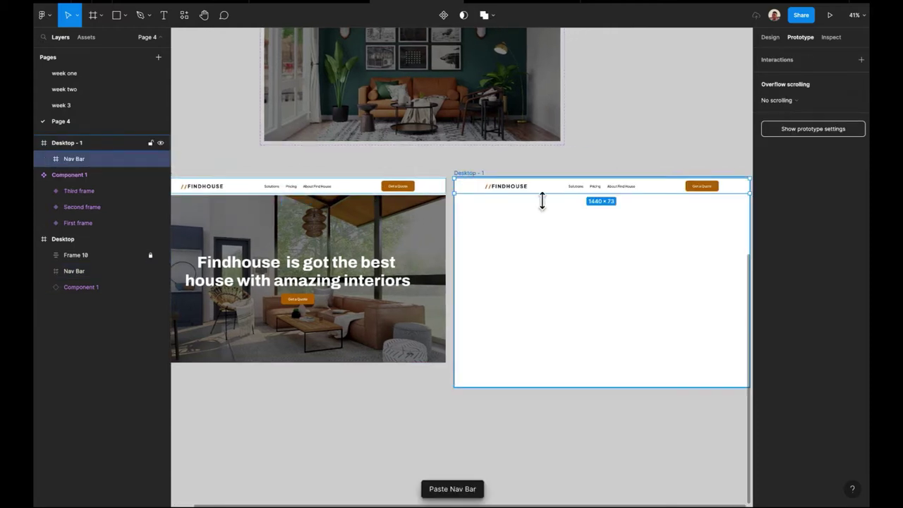
Deselect the pasted 1440×73 Nav Bar and check it spans the top of Desktop - 1.
scroll(542, 202, right, 3)
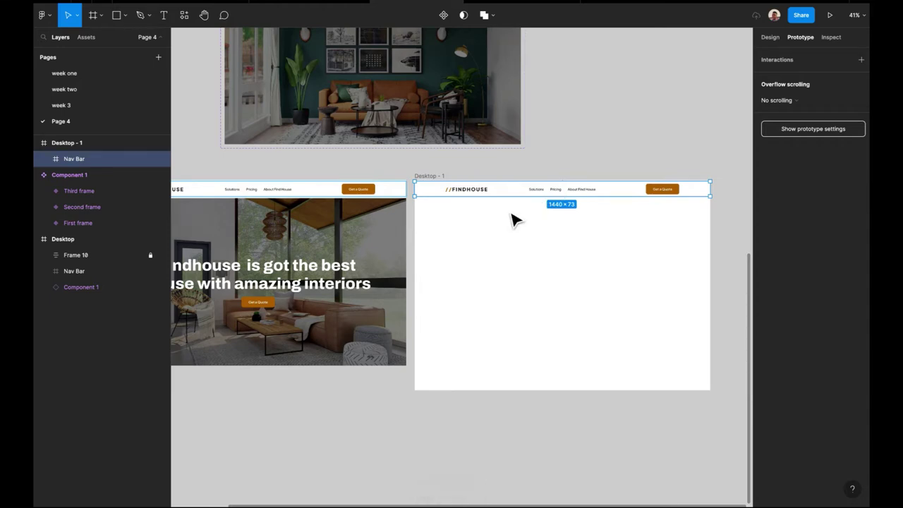
scroll(514, 220, right, 2)
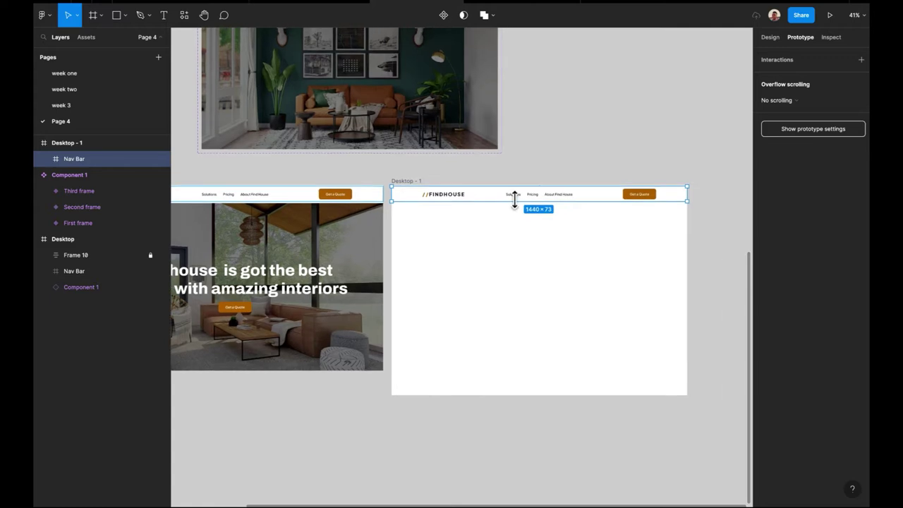
scroll(577, 132, down, 2)
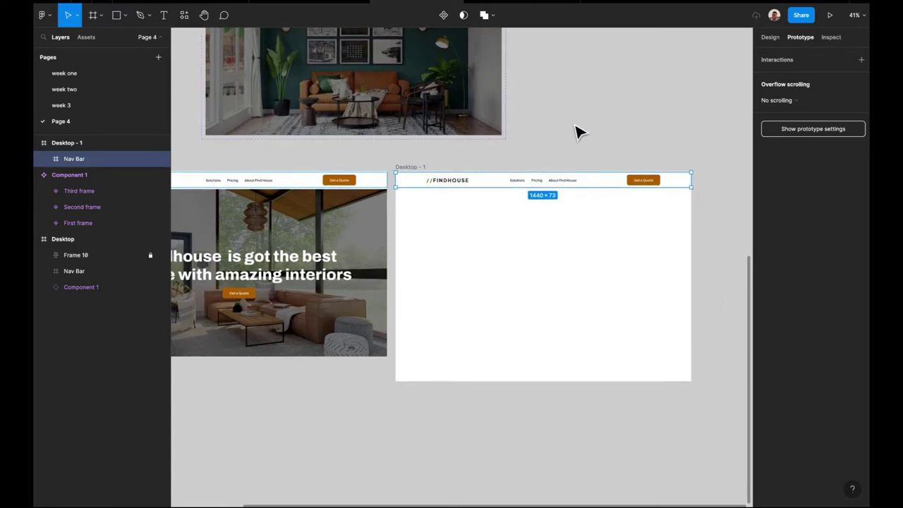
scroll(593, 141, left, 2)
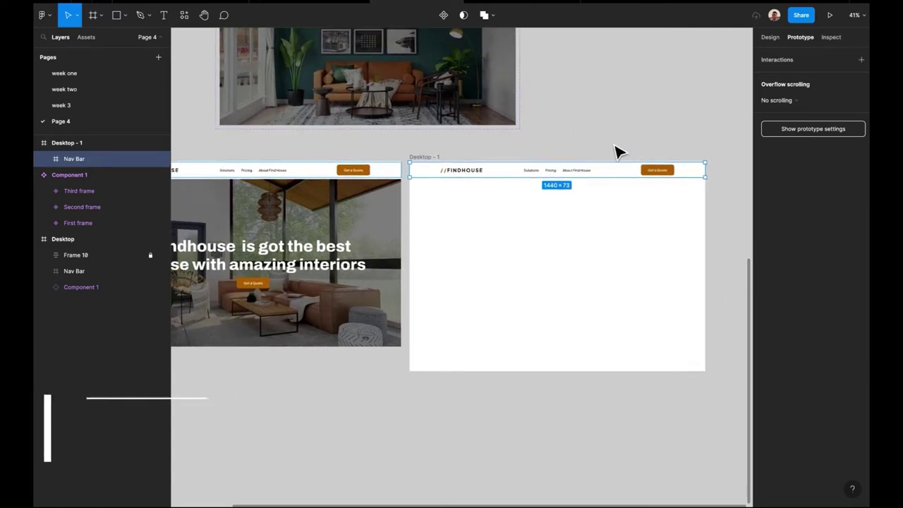
click(603, 138)
scroll(542, 323, up, 2)
scroll(542, 323, right, 1)
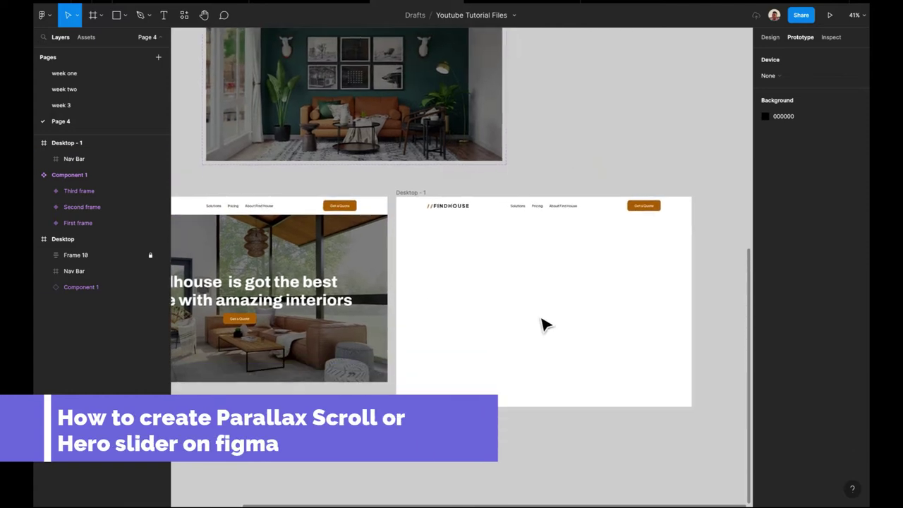
scroll(517, 316, down, 1)
scroll(517, 315, left, 1)
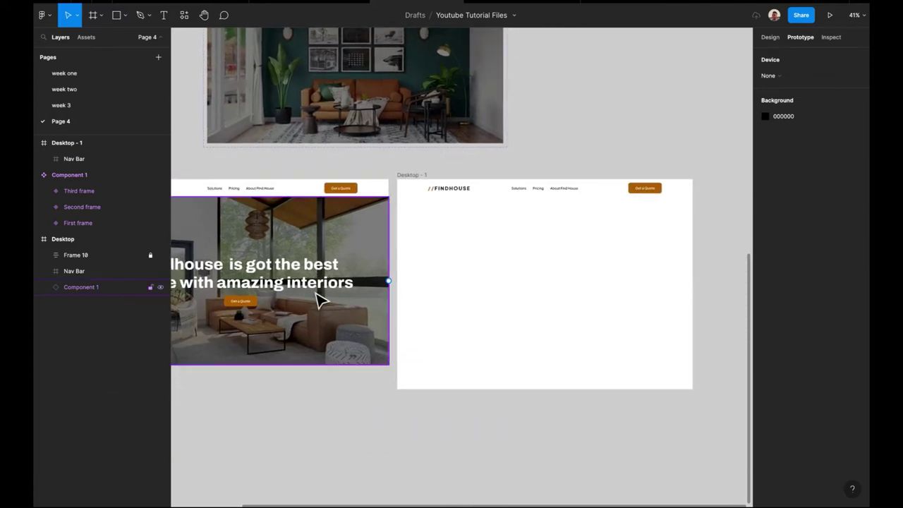
scroll(331, 276, left, 5)
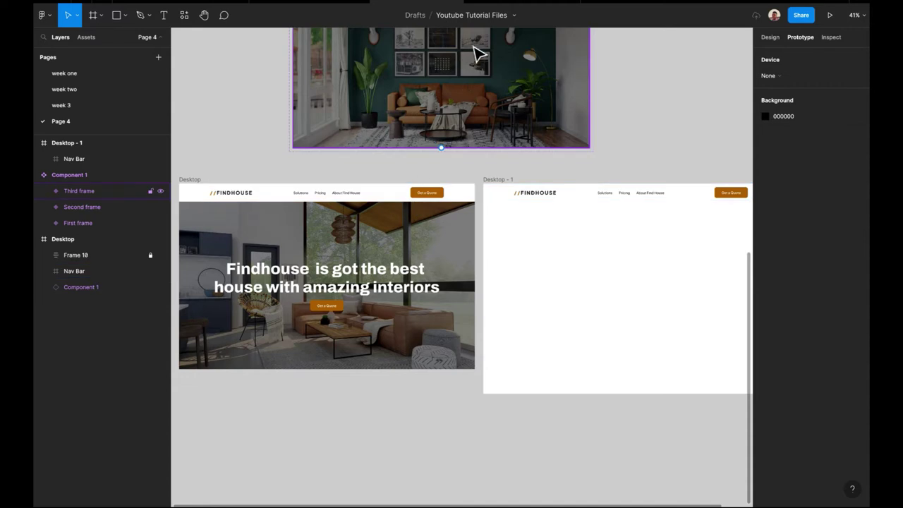
key(ctrl+alt+Return)
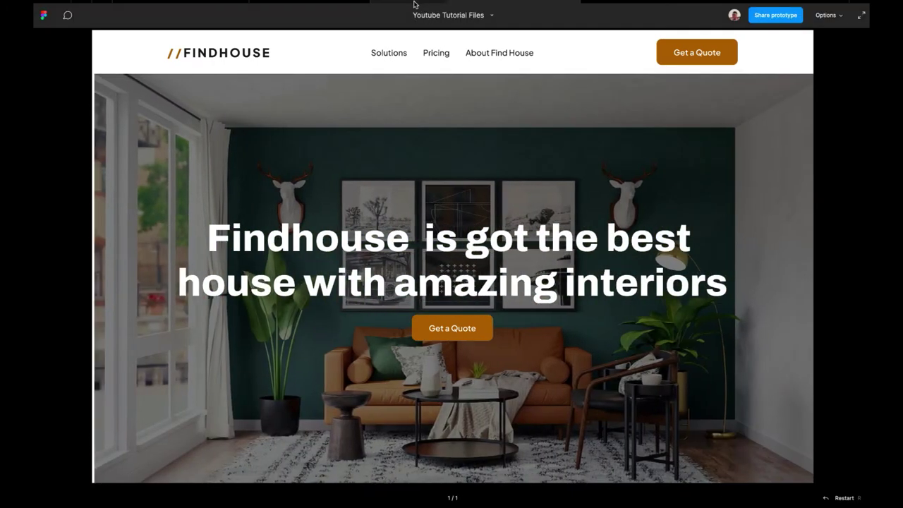
key(Escape)
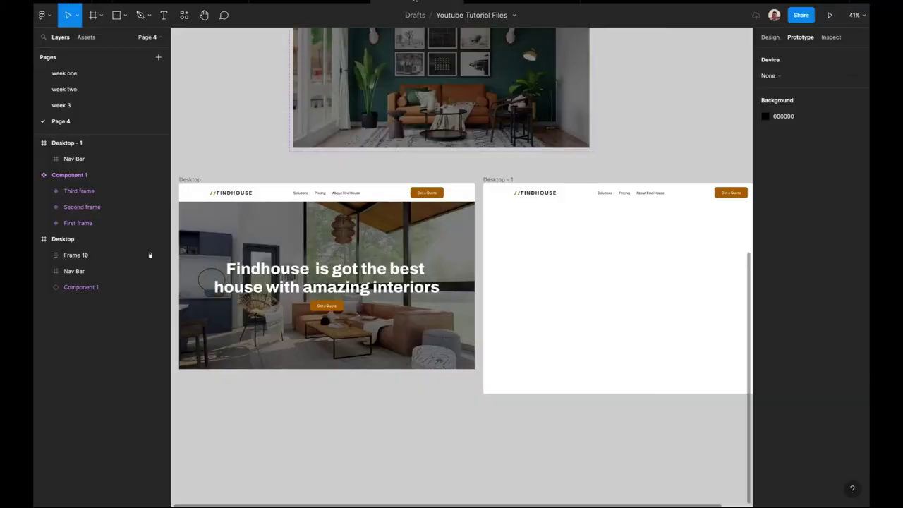
scroll(468, 203, up, 5)
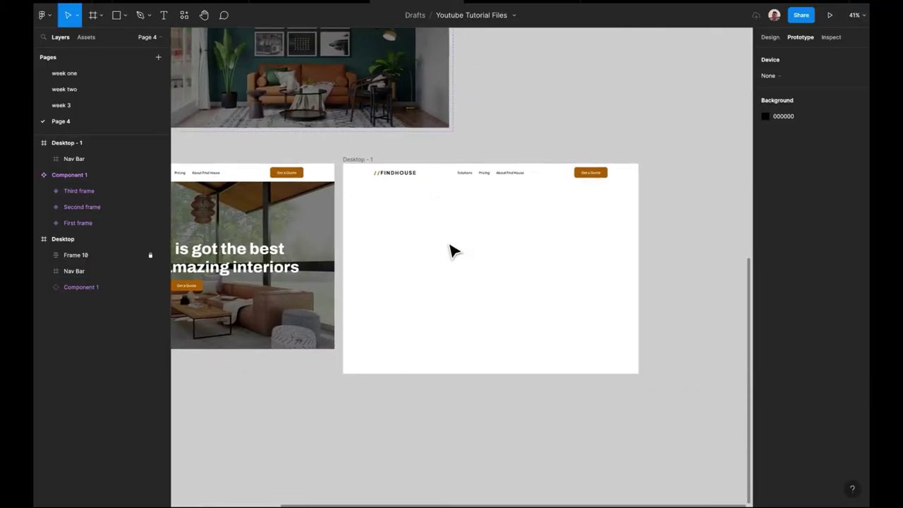
click(385, 175)
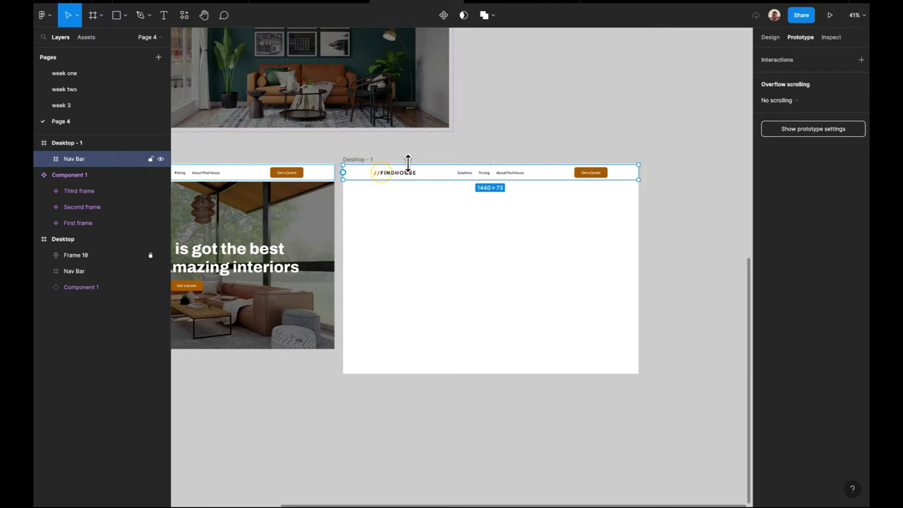
click(494, 255)
Draw Frame 11 inside Desktop - 1 below the Nav Bar.
click(93, 16)
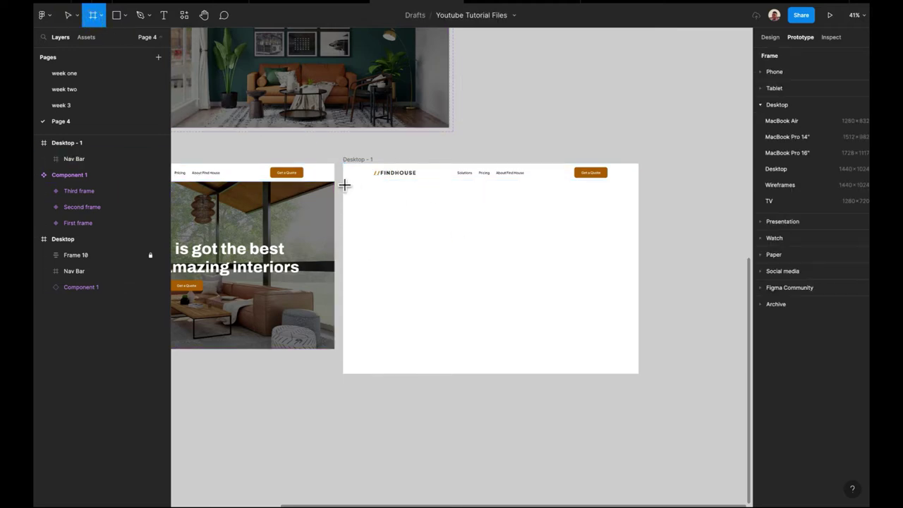
drag(344, 181, 640, 375)
click(590, 254)
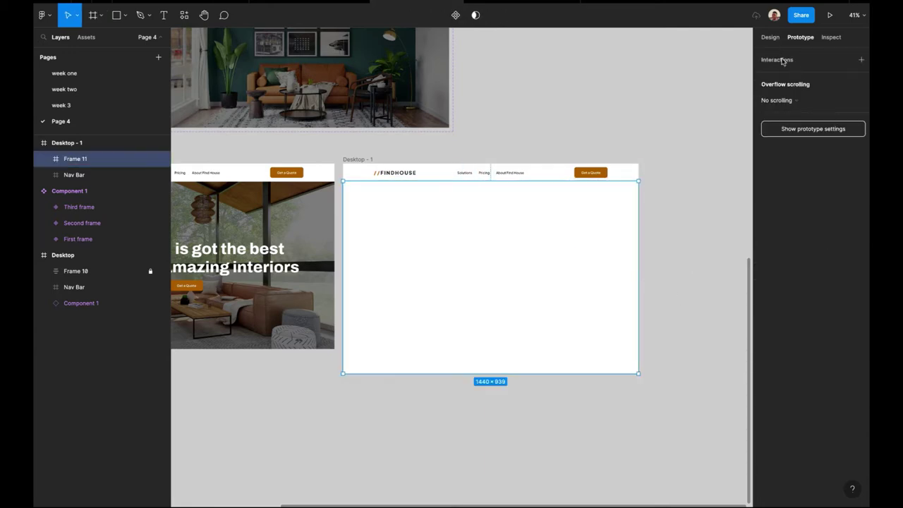
click(771, 38)
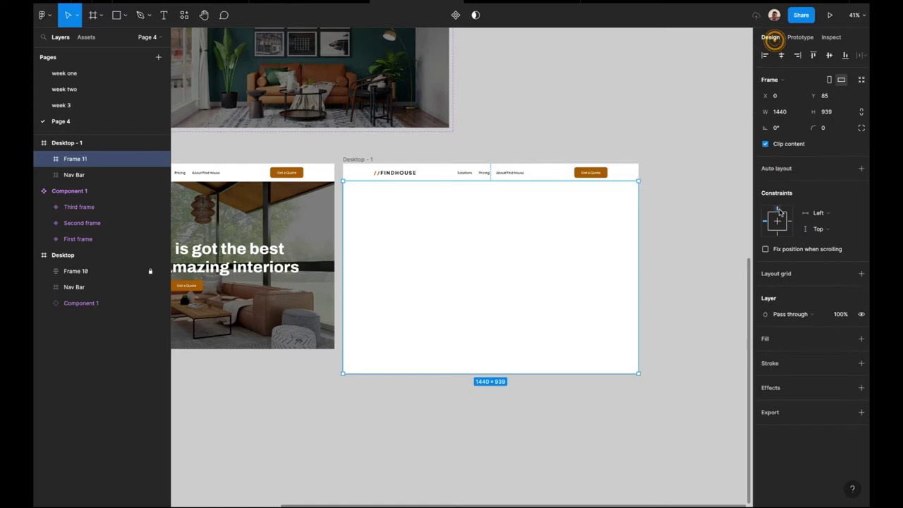
Give Frame 11 a solid white FFFFFF fill.
click(767, 340)
click(686, 254)
click(593, 258)
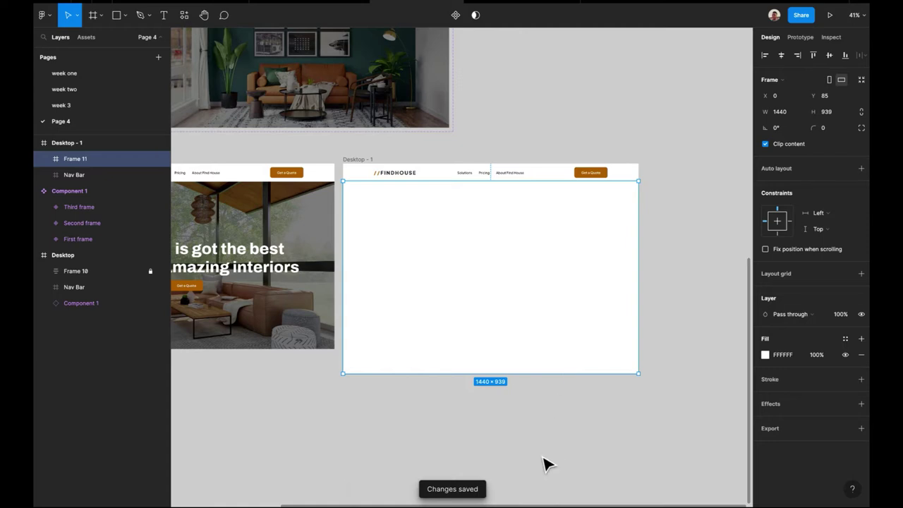
scroll(460, 254, down, 5)
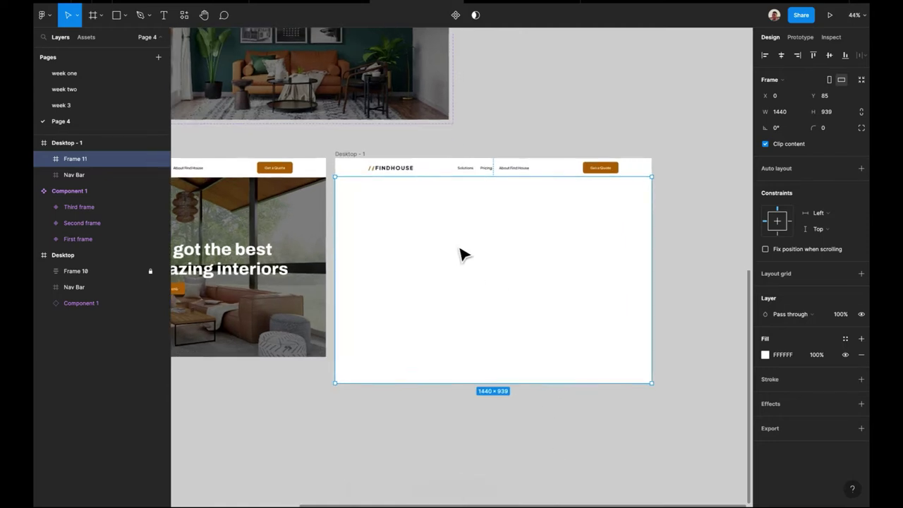
click(550, 169)
scroll(550, 169, up, 5)
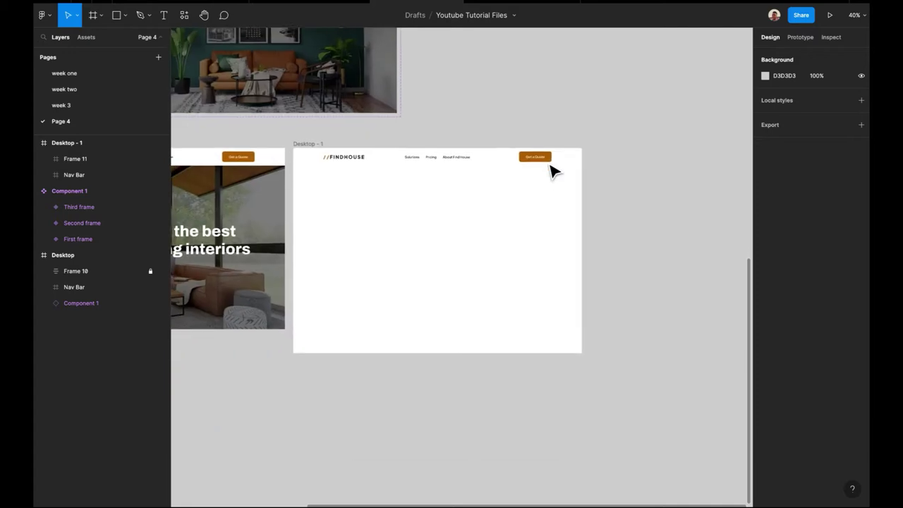
Launch the Unsplash plugin from the main menu's Plugins list.
click(43, 15)
click(77, 152)
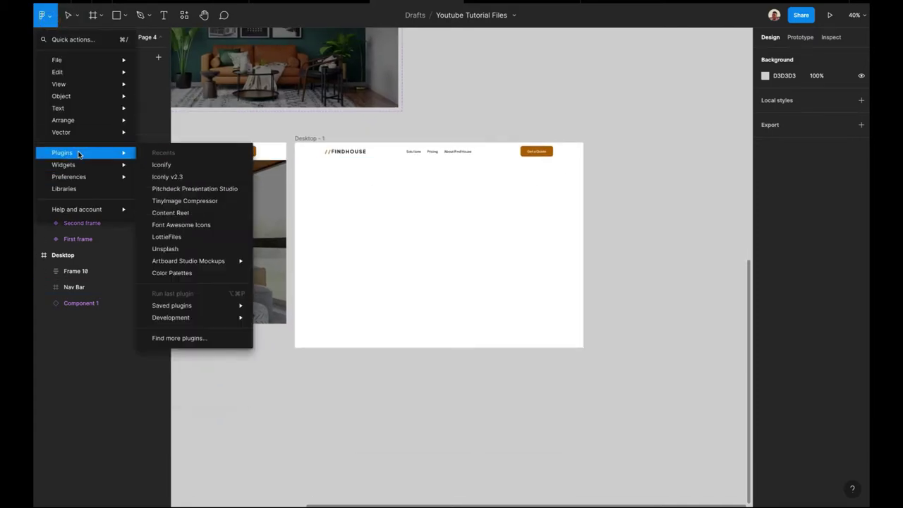
click(262, 258)
click(427, 265)
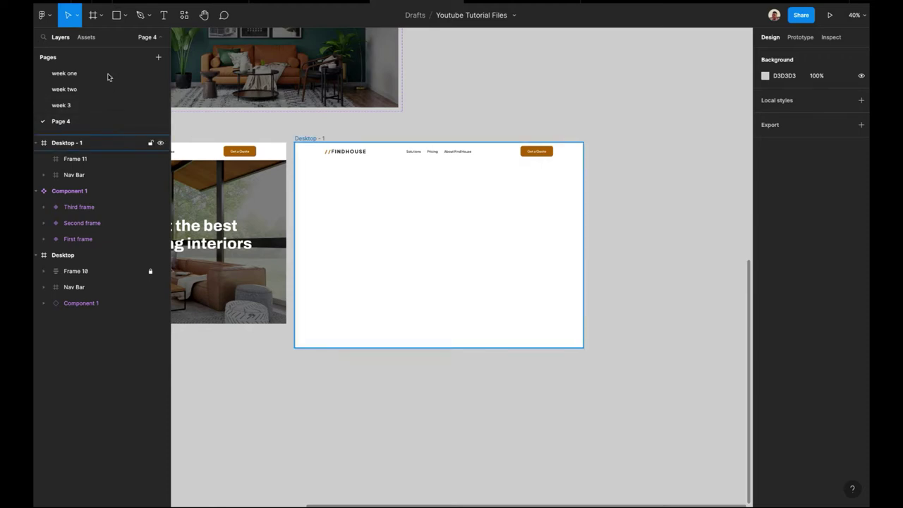
click(42, 15)
mouse_move(84, 154)
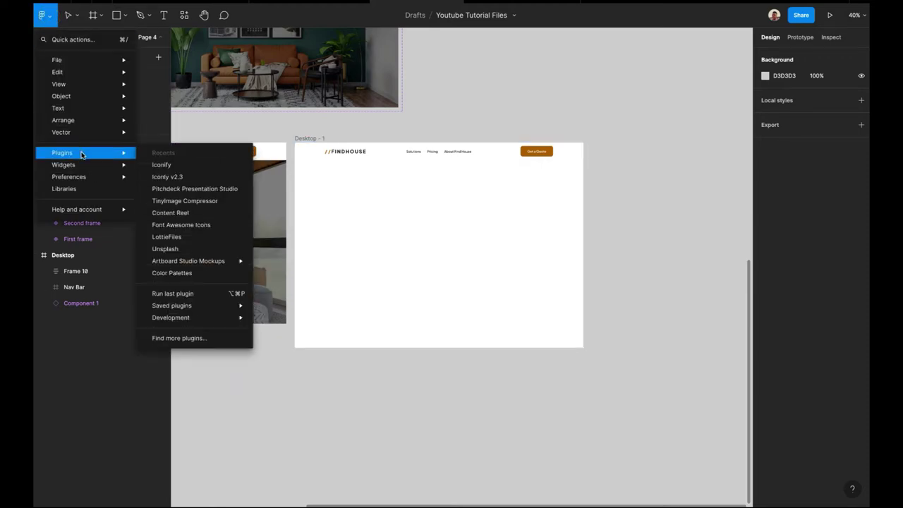
key(alt+super+p)
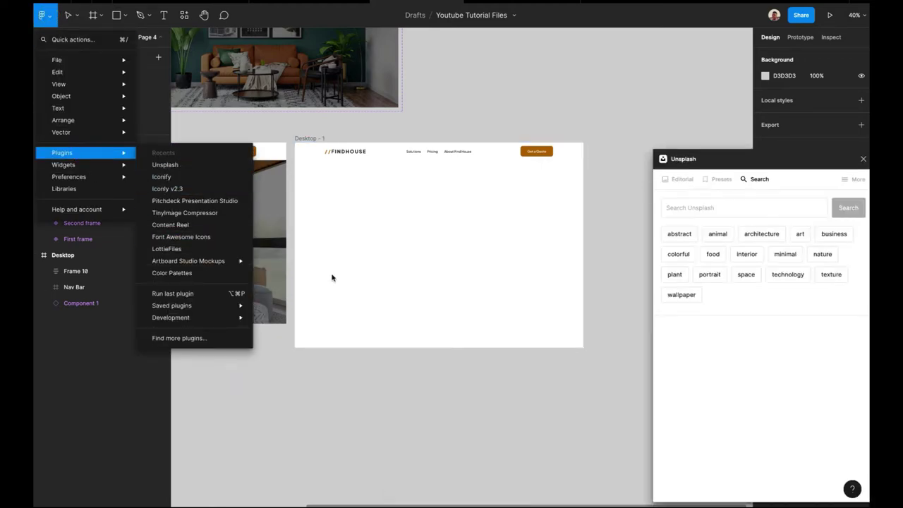
click(598, 237)
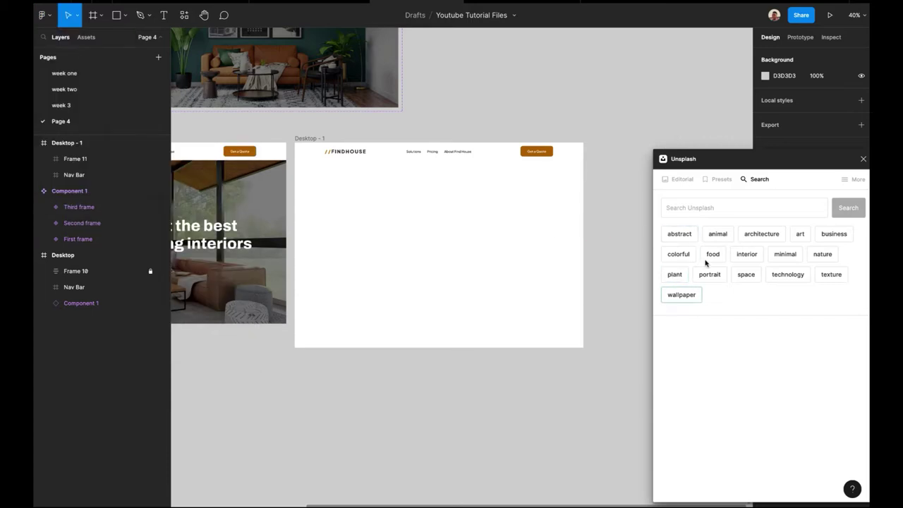
scroll(435, 260, left, 5)
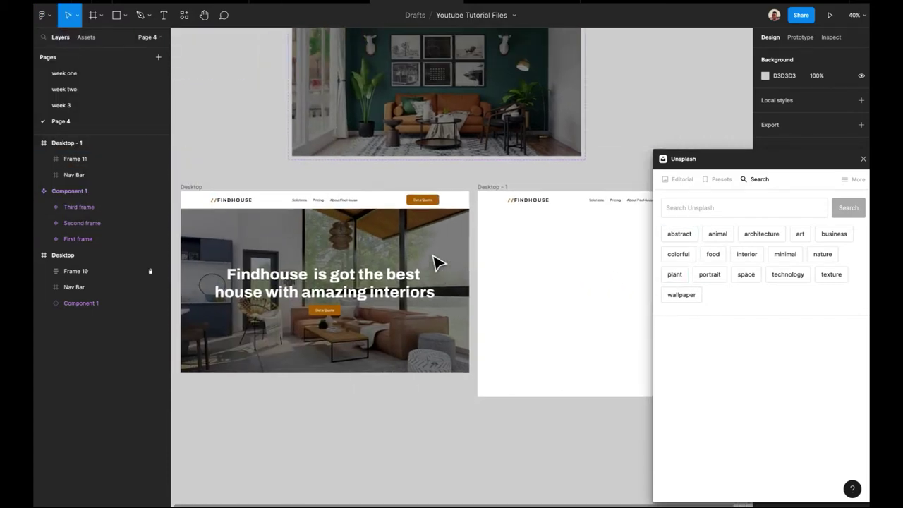
scroll(393, 177, up, 5)
scroll(440, 165, right, 3)
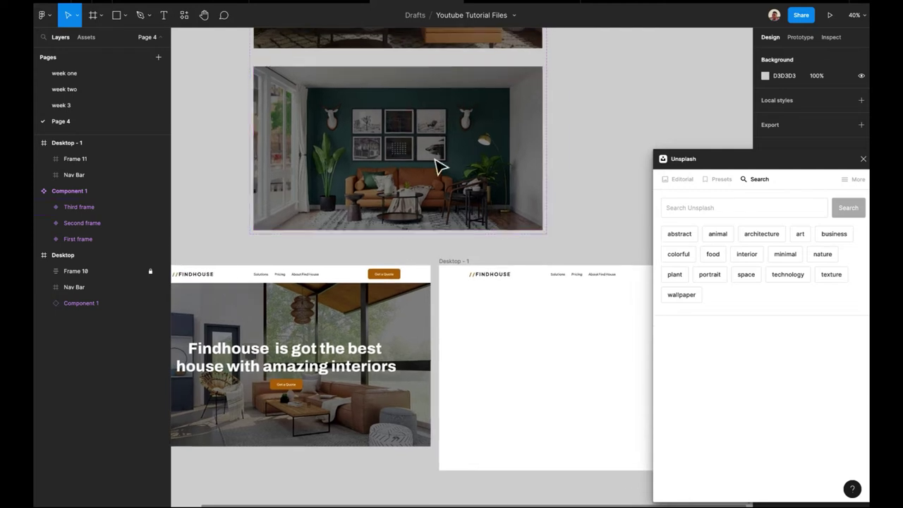
scroll(415, 433, down, 8)
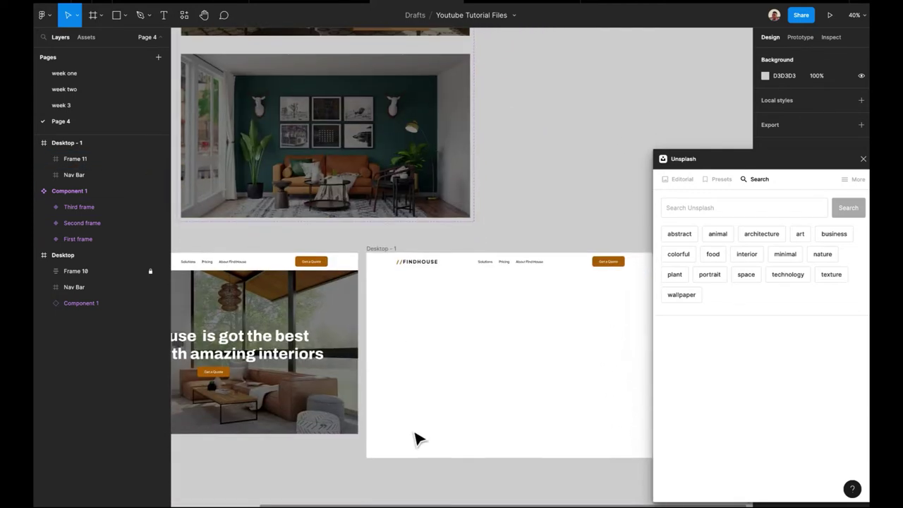
scroll(455, 289, right, 3)
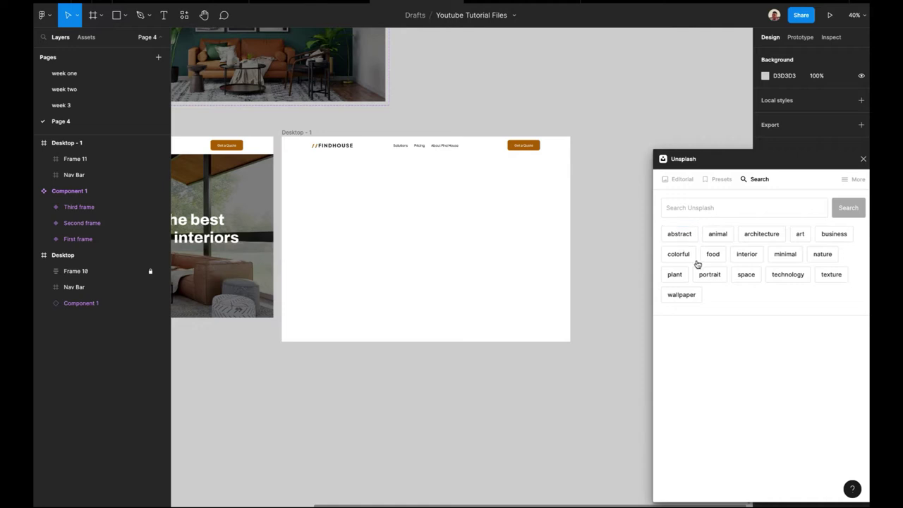
Search Unsplash for 'interior' and insert the orange-sofa living-room photo.
click(738, 253)
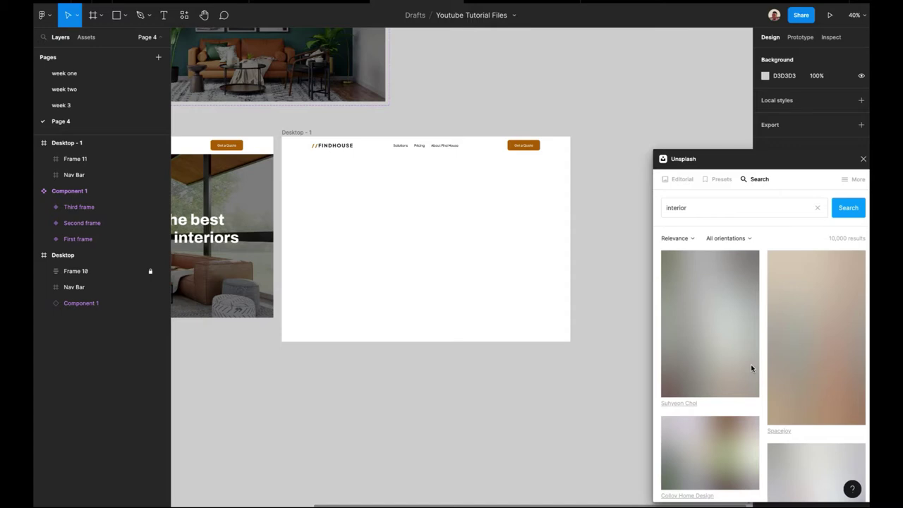
scroll(751, 364, down, 1)
click(544, 267)
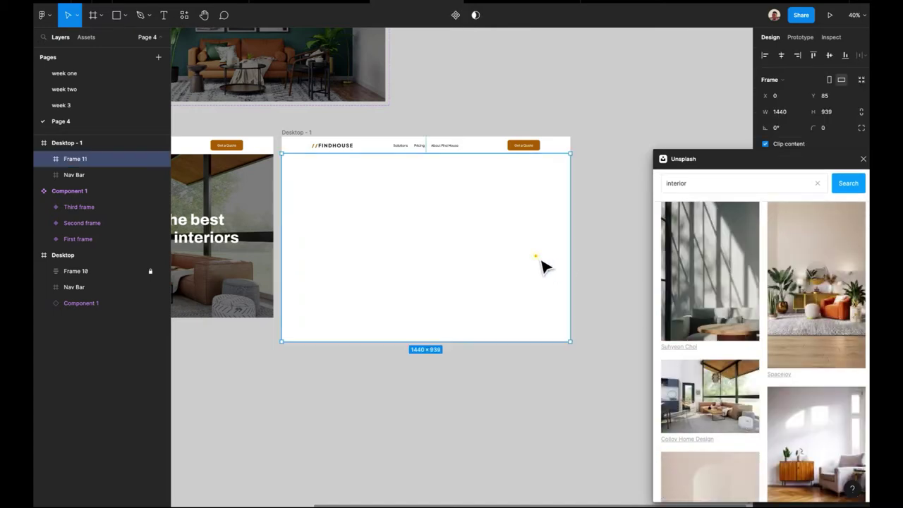
scroll(737, 292, down, 8)
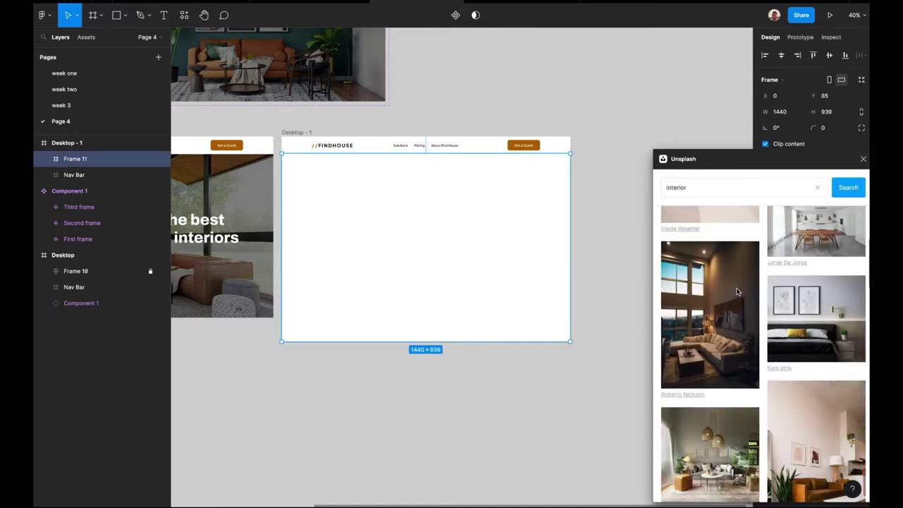
scroll(737, 291, down, 5)
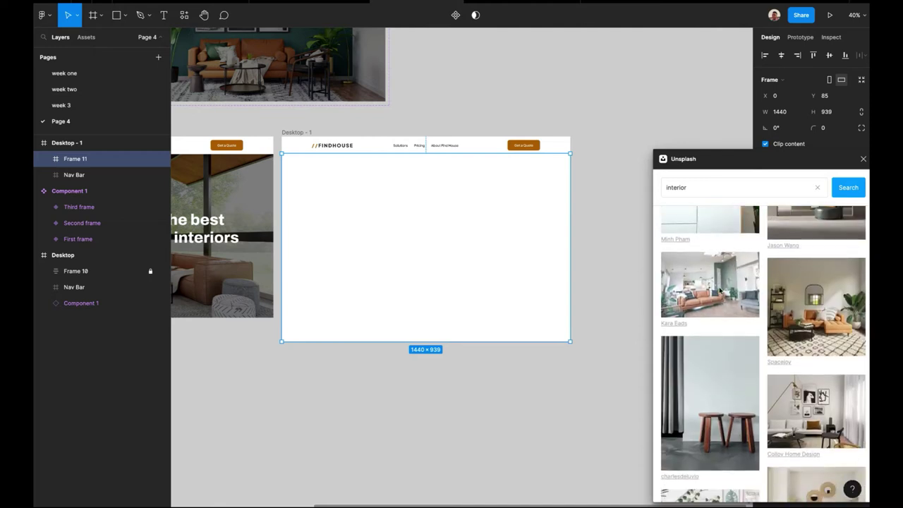
click(645, 358)
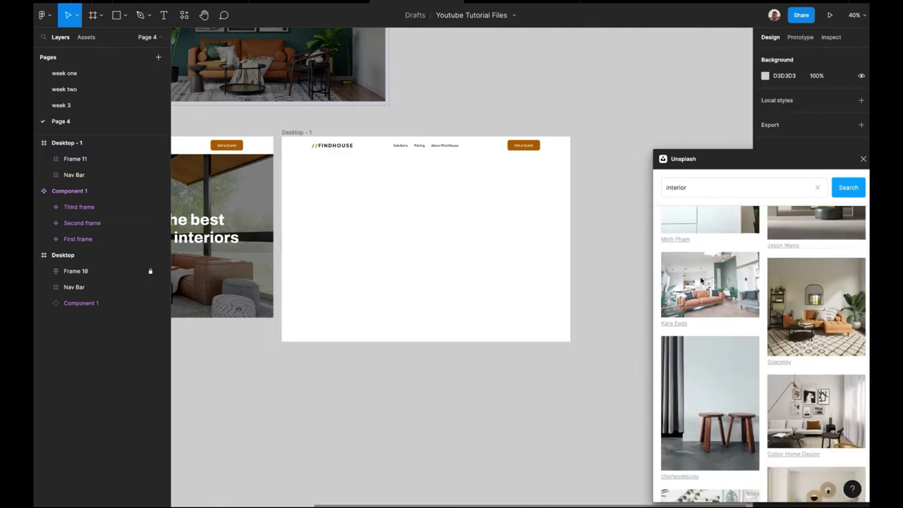
click(724, 276)
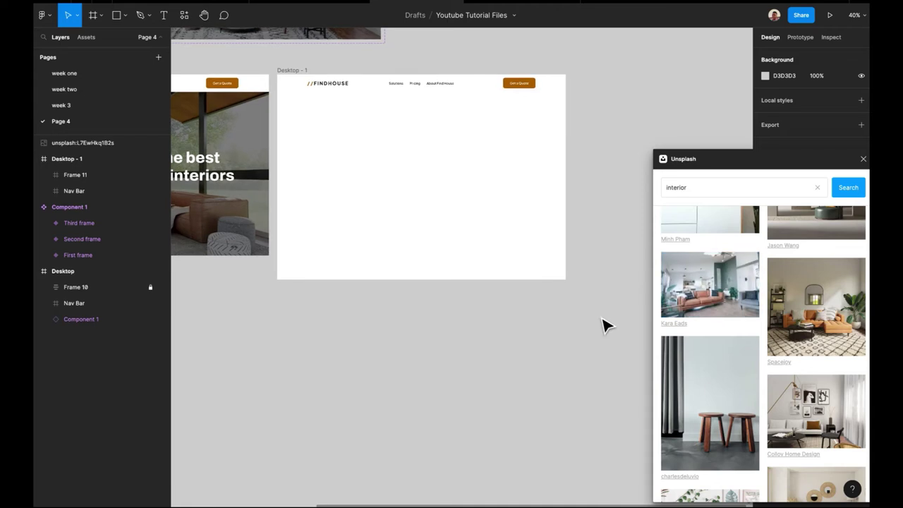
Delete the first inserted photo and place the beige room photo with round mirrors.
drag(519, 328, 513, 381)
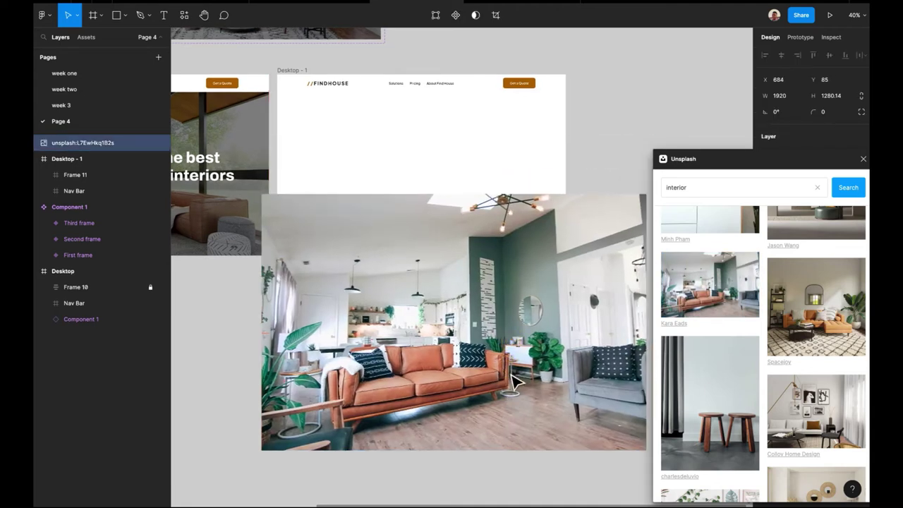
key(Delete)
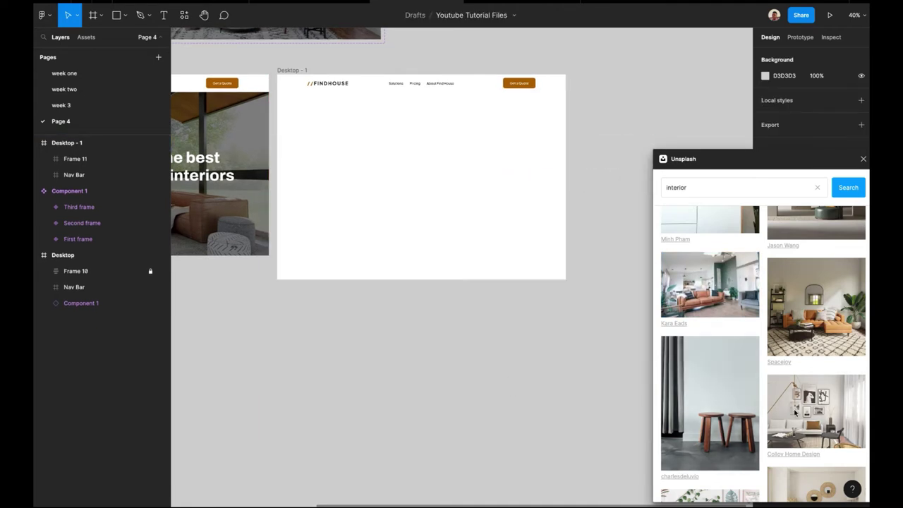
scroll(795, 413, down, 5)
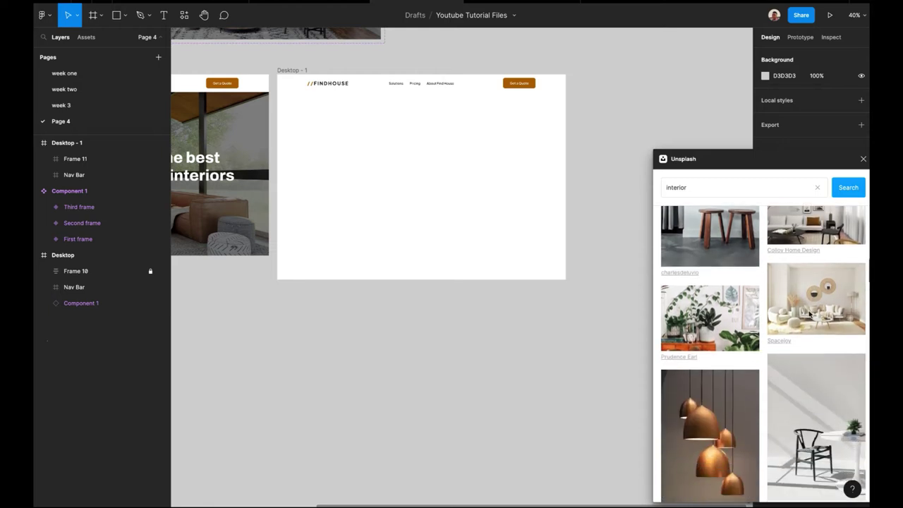
drag(810, 314, 496, 489)
Add the 1920×1280 kitchen photo and move it beside the living-room photo.
scroll(494, 452, down, 5)
scroll(781, 422, down, 5)
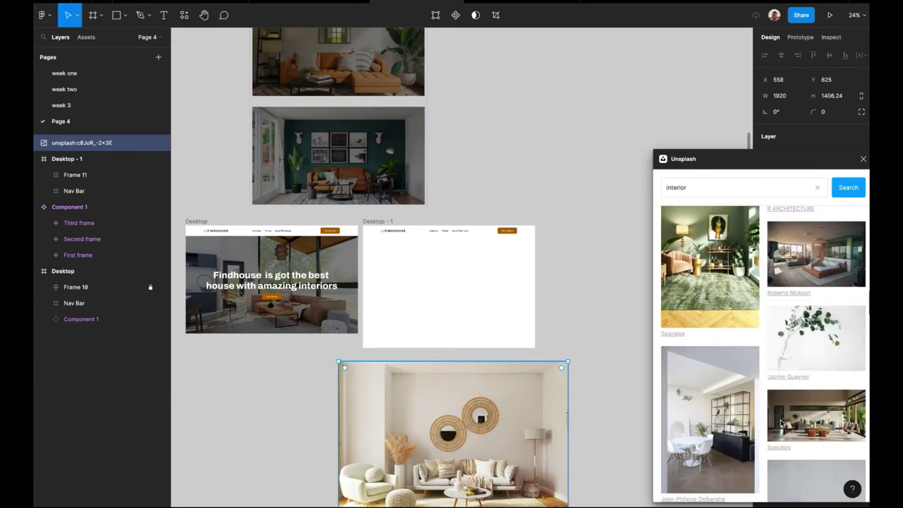
scroll(781, 422, down, 6)
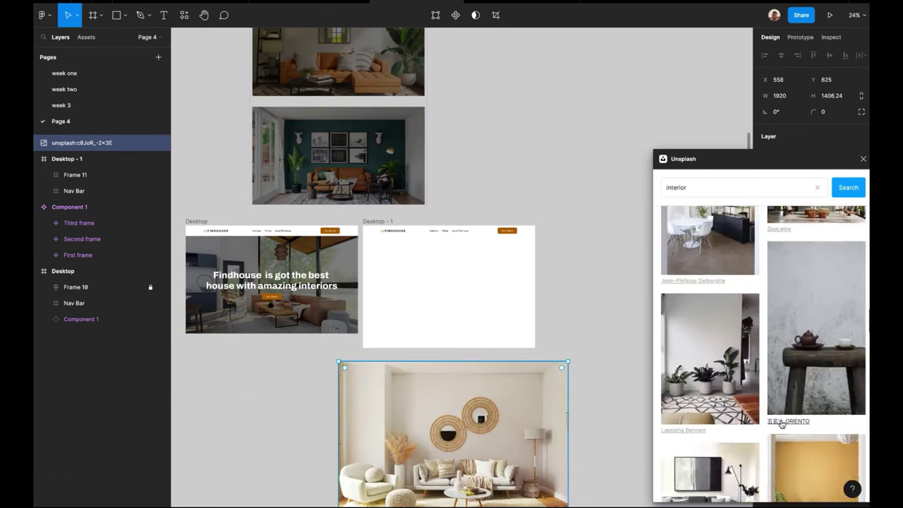
scroll(781, 422, down, 6)
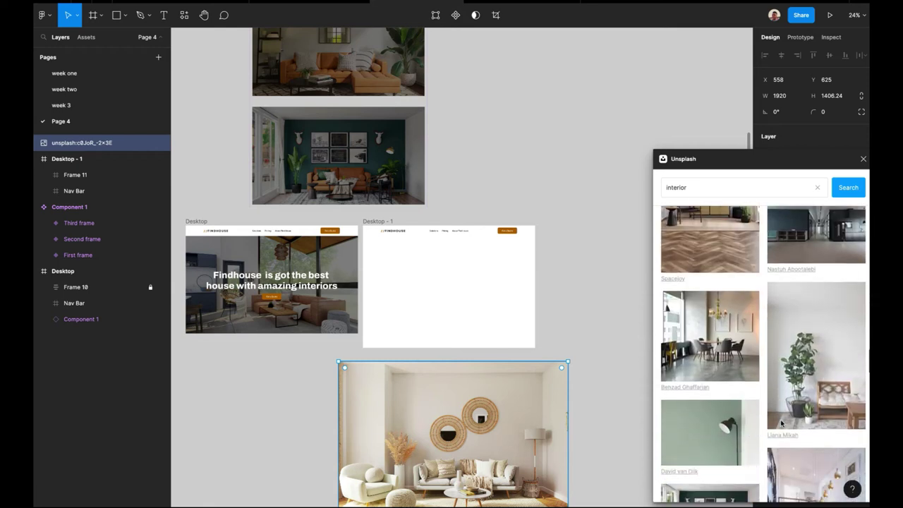
scroll(782, 422, down, 6)
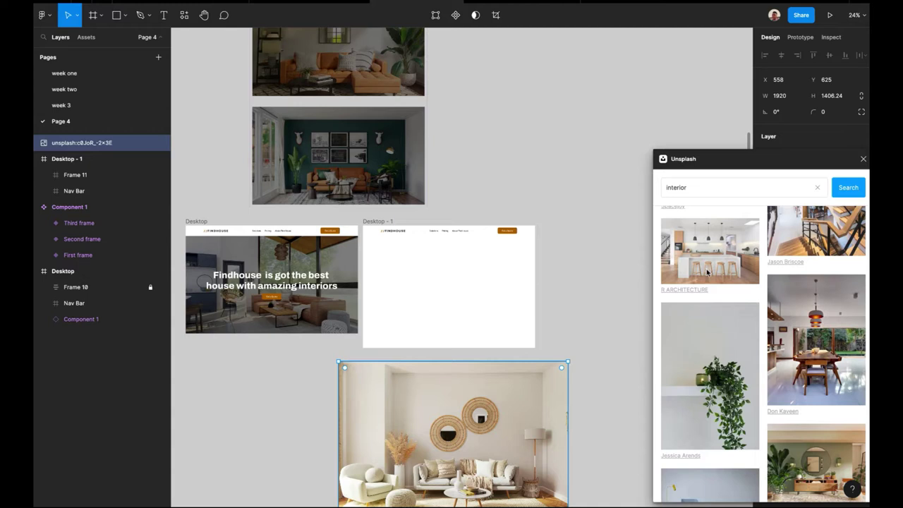
drag(713, 266, 552, 157)
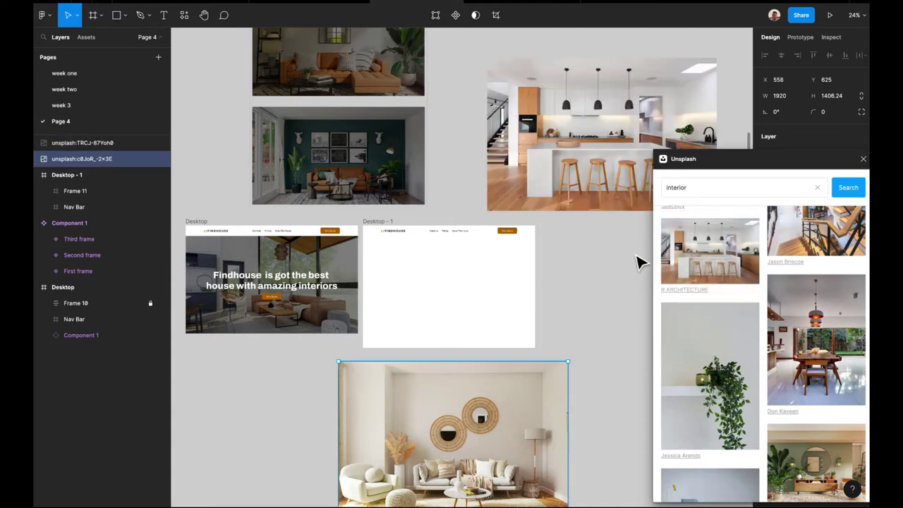
scroll(640, 258, down, 3)
drag(611, 81, 612, 398)
scroll(541, 376, right, 5)
scroll(803, 380, down, 5)
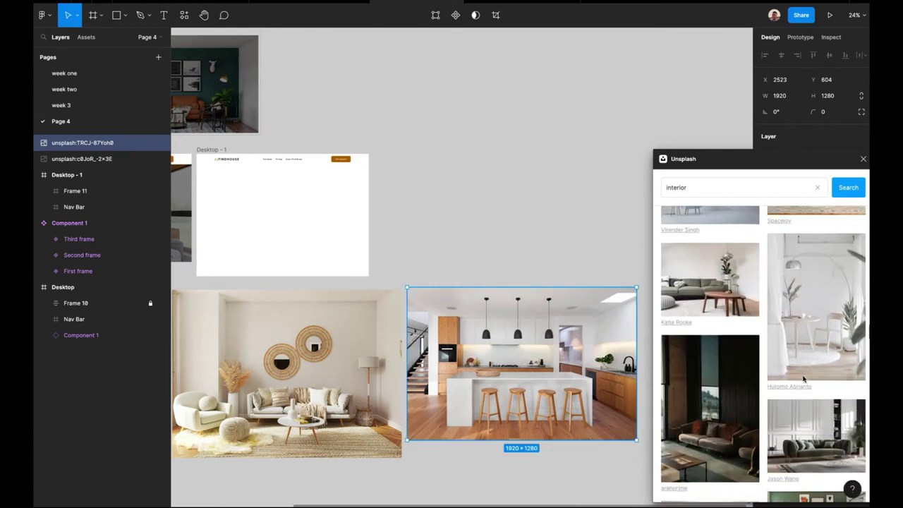
scroll(803, 379, down, 6)
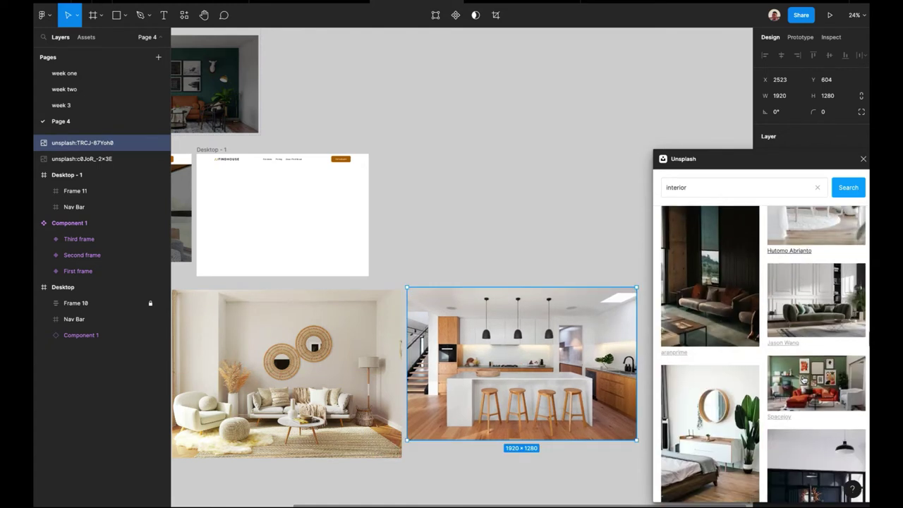
scroll(803, 380, down, 10)
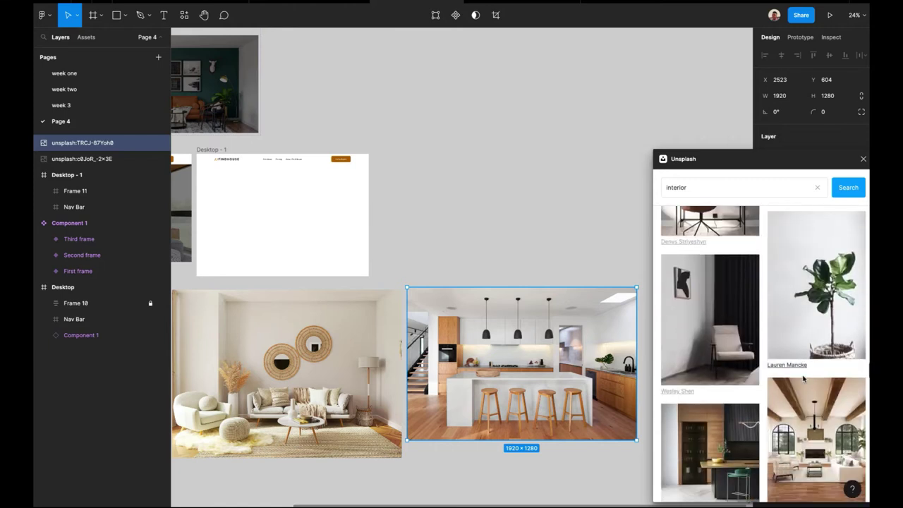
scroll(803, 379, down, 10)
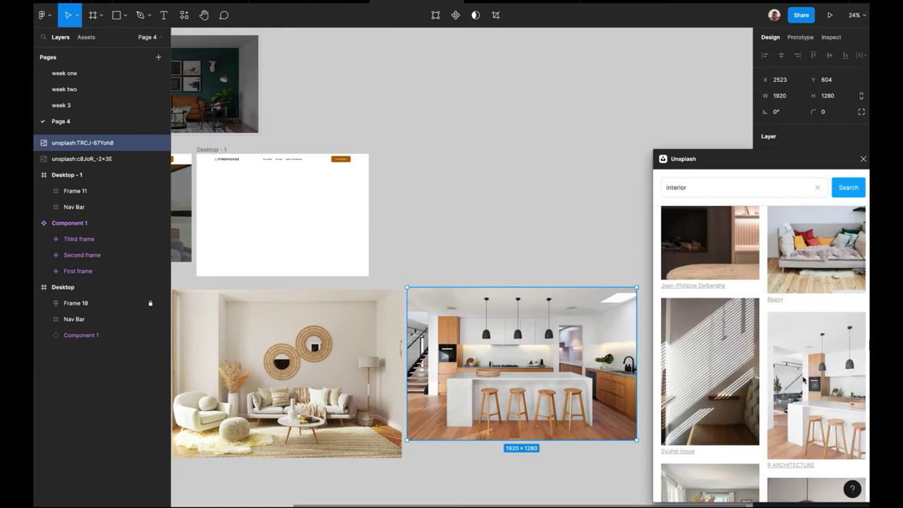
scroll(803, 379, down, 10)
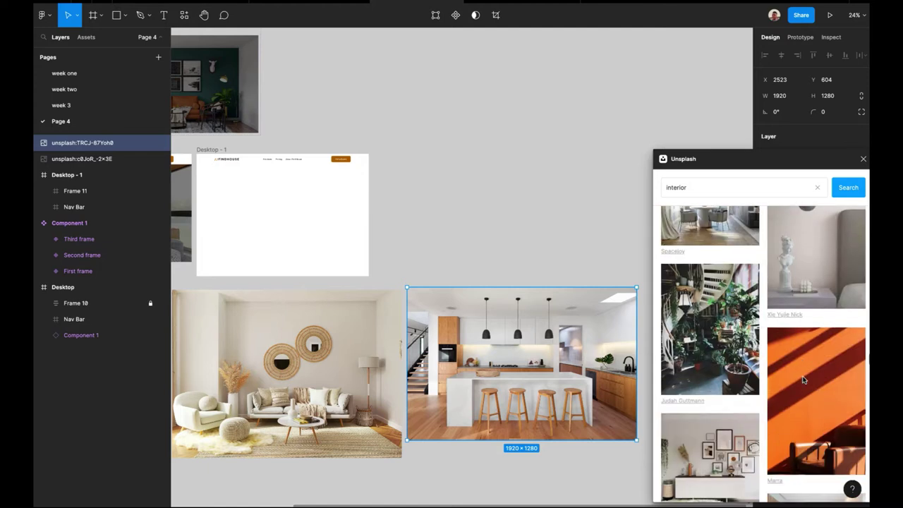
Place the yellow-grid-art room photo and line it up above the kitchen photo.
drag(816, 314, 535, 202)
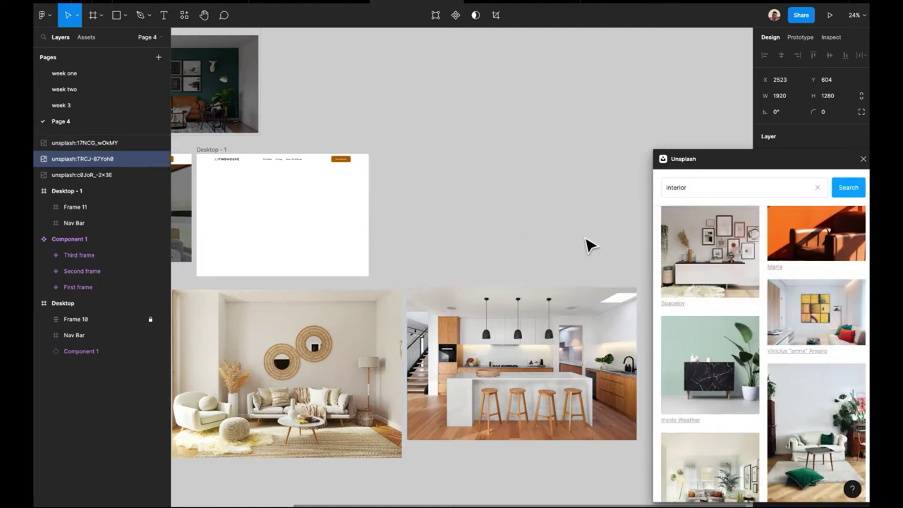
drag(585, 237, 509, 254)
scroll(510, 252, down, 2)
drag(526, 191, 527, 177)
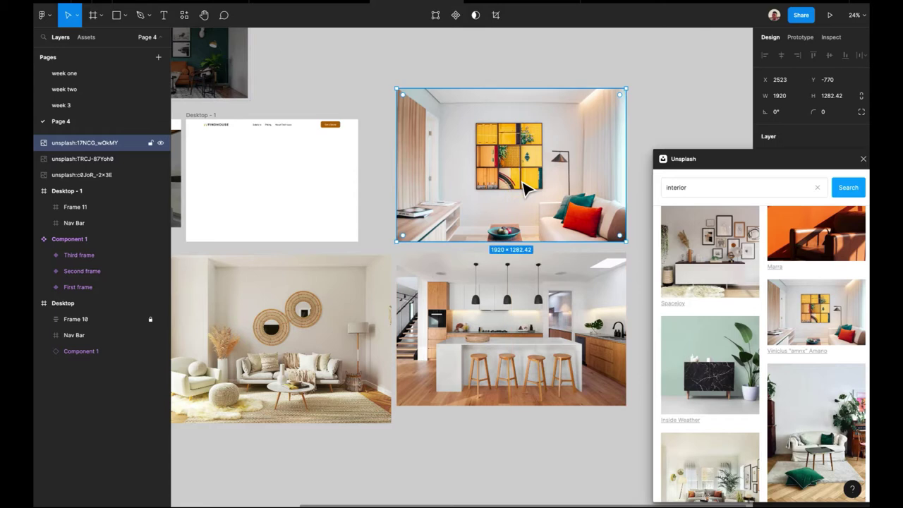
scroll(522, 233, down, 2)
scroll(522, 233, left, 2)
click(507, 295)
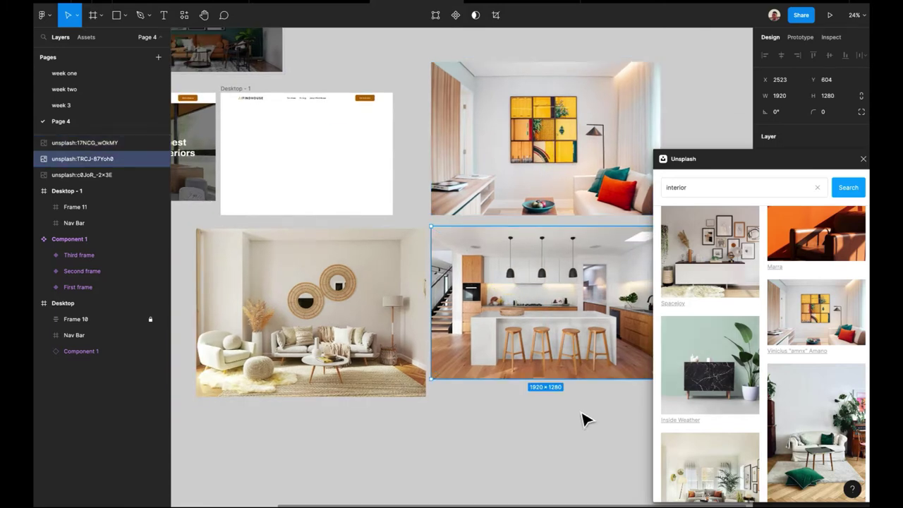
click(584, 419)
Add the grey-sofa room photo and the 1920×1080 desk-room photo, replacing a misplaced desk photo.
scroll(734, 429, down, 5)
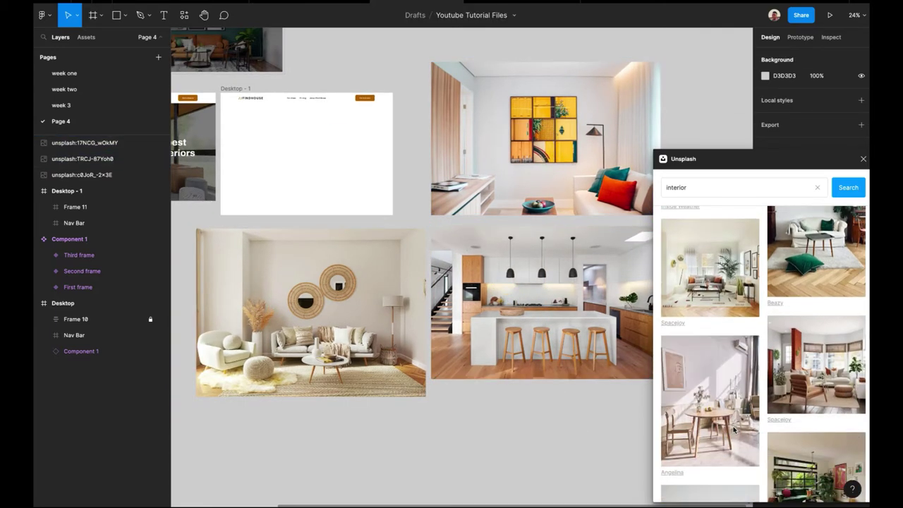
scroll(734, 429, down, 6)
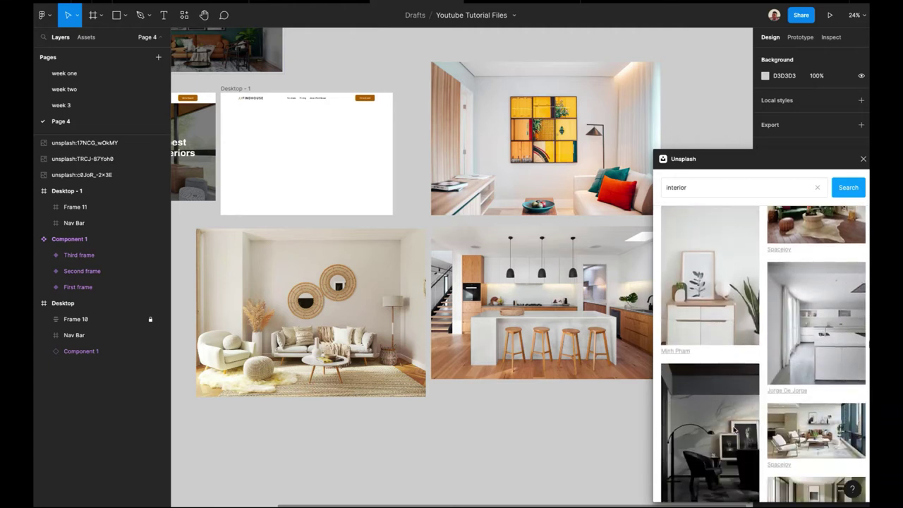
scroll(734, 429, down, 6)
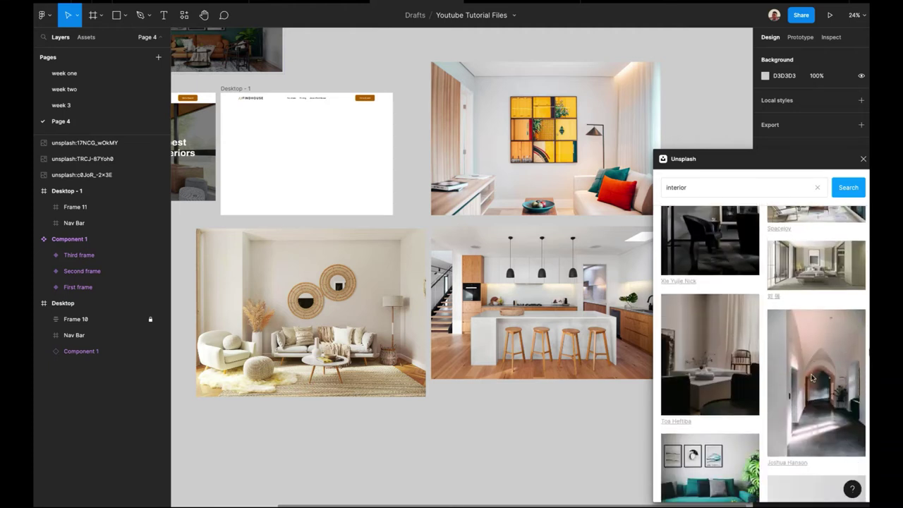
scroll(811, 378, down, 8)
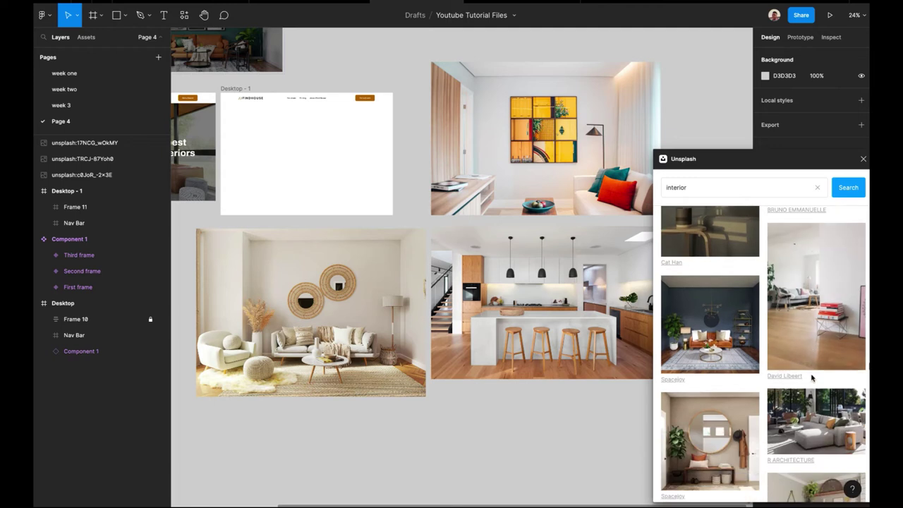
scroll(812, 379, down, 8)
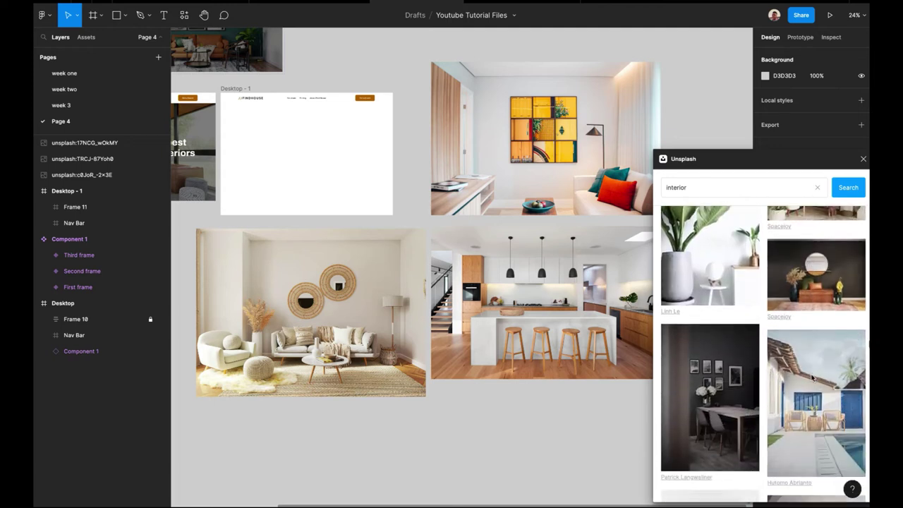
scroll(812, 378, down, 8)
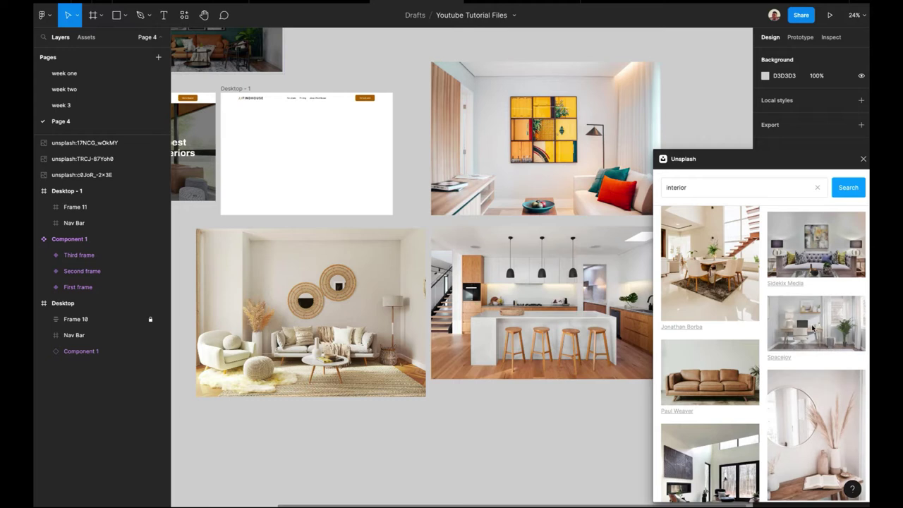
drag(707, 342, 488, 426)
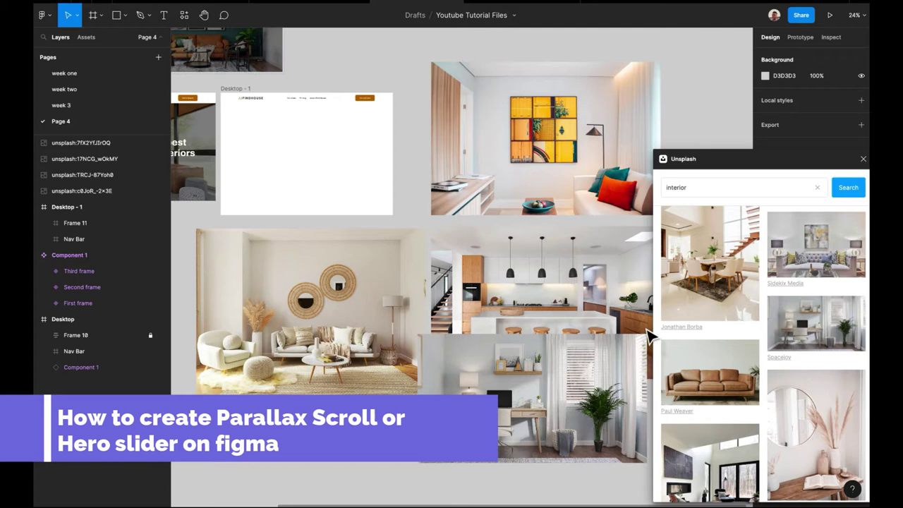
click(640, 340)
key(Delete)
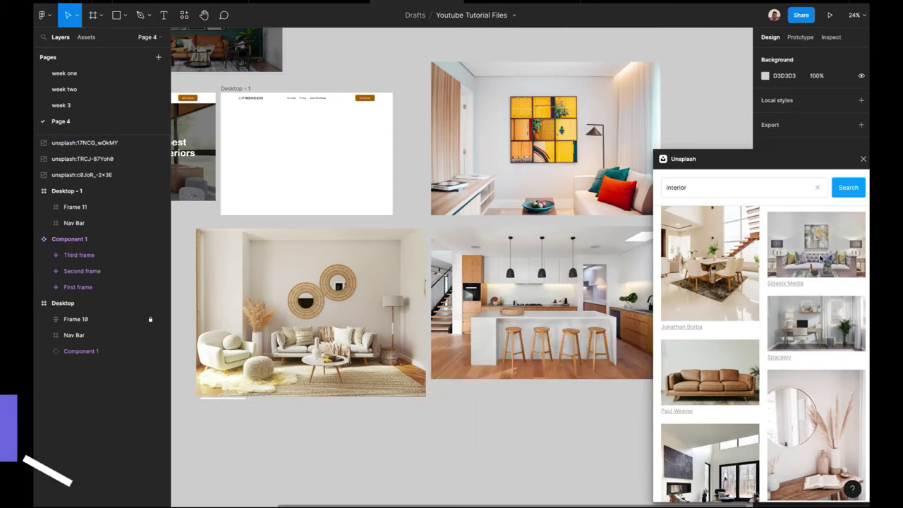
drag(820, 259, 544, 427)
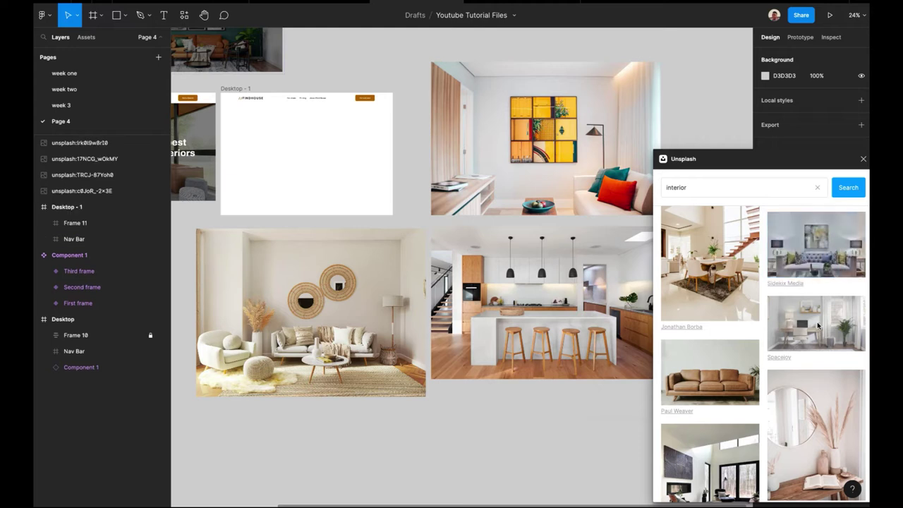
drag(819, 325, 357, 420)
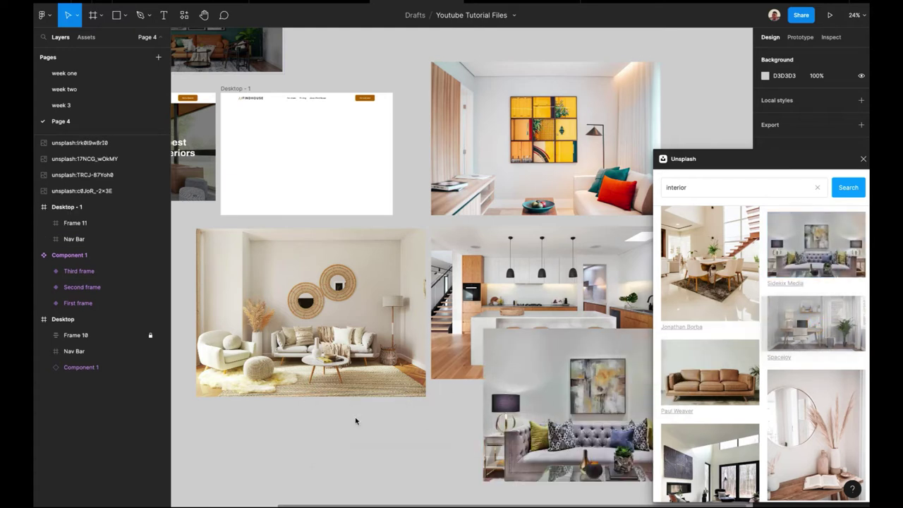
scroll(357, 419, down, 3)
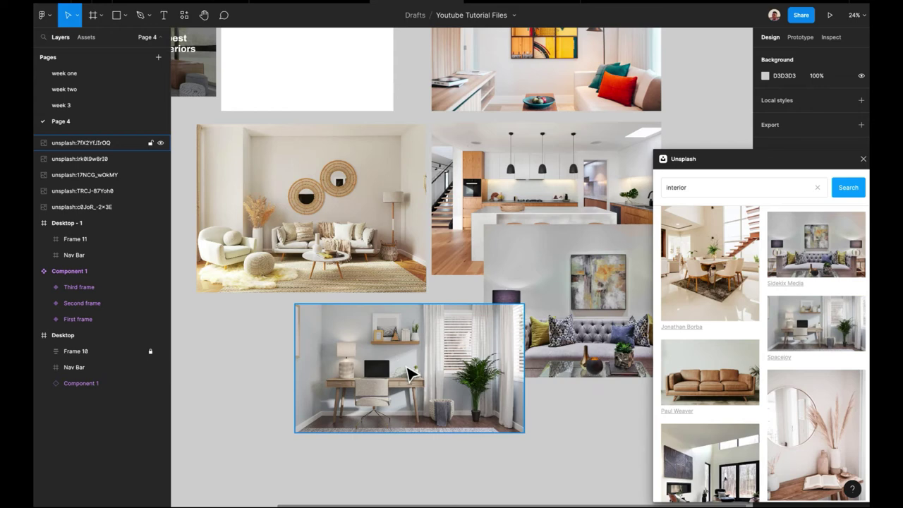
scroll(408, 373, up, 5)
scroll(407, 373, down, 5)
Move the desk photo away to the upper right of the canvas.
drag(407, 373, 595, 191)
scroll(377, 465, down, 5)
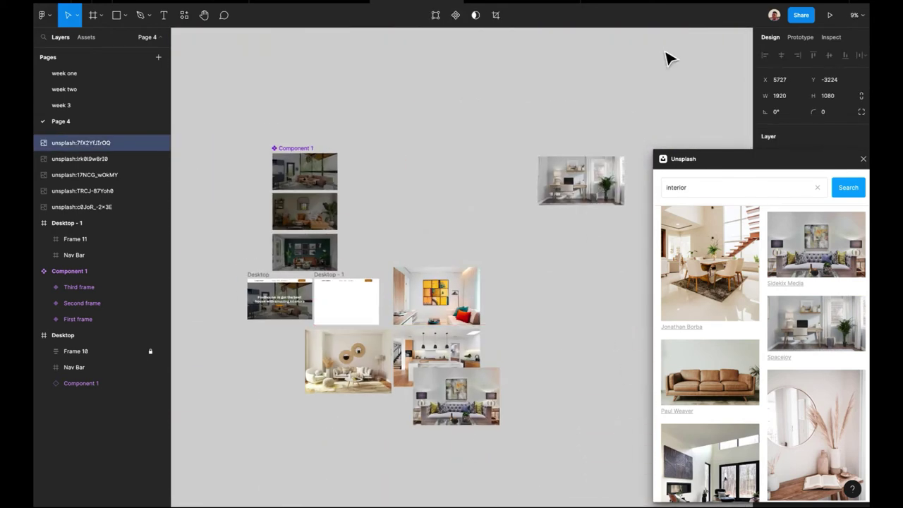
drag(669, 58, 734, 79)
scroll(458, 282, up, 5)
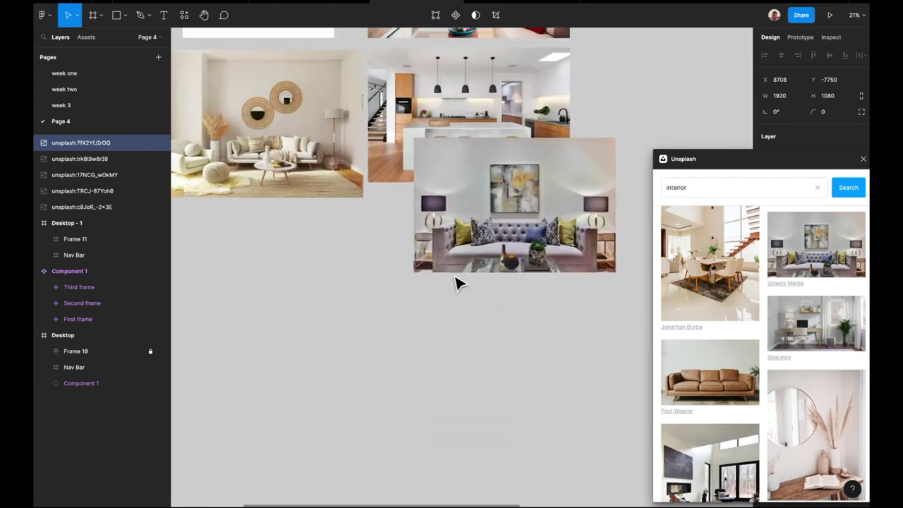
scroll(457, 282, up, 3)
Snap the sofa photo under the kitchen, tidy the four photos into a grid, and move them below Desktop - 1.
drag(520, 276, 472, 338)
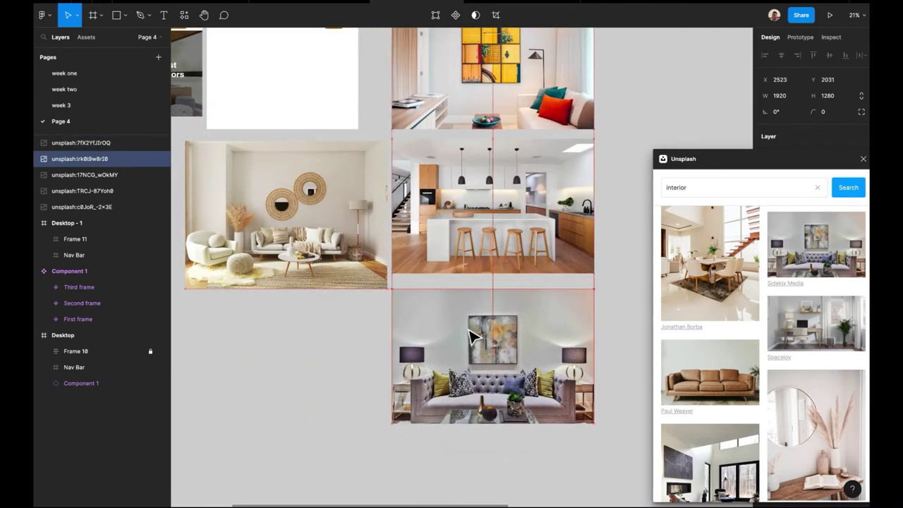
shift+click(347, 221)
shift+click(475, 214)
shift+click(484, 91)
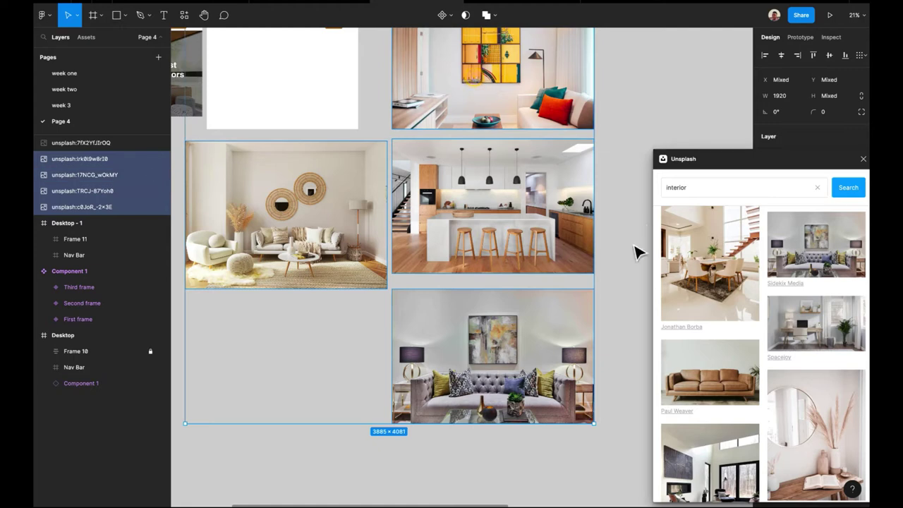
click(586, 417)
scroll(570, 269, down, 4)
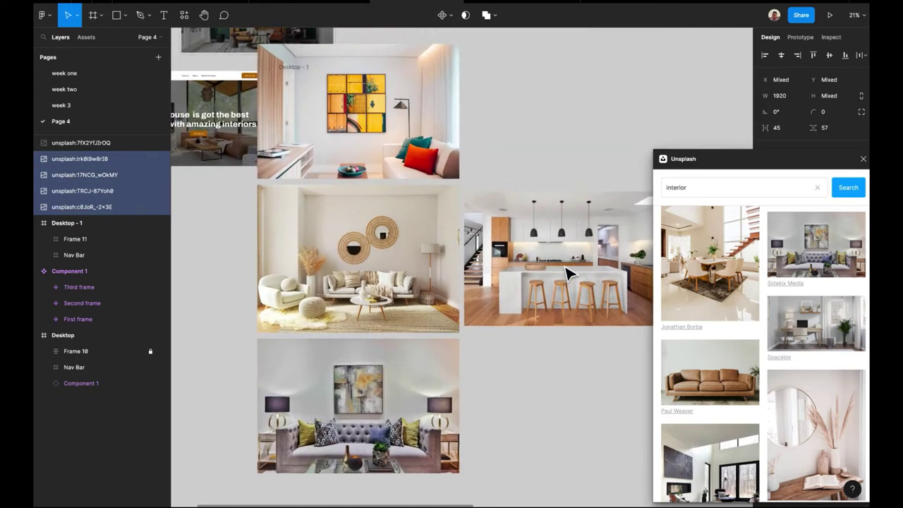
drag(460, 235, 436, 328)
Close the Unsplash image search panel and select the yellow-art room photo below.
click(861, 159)
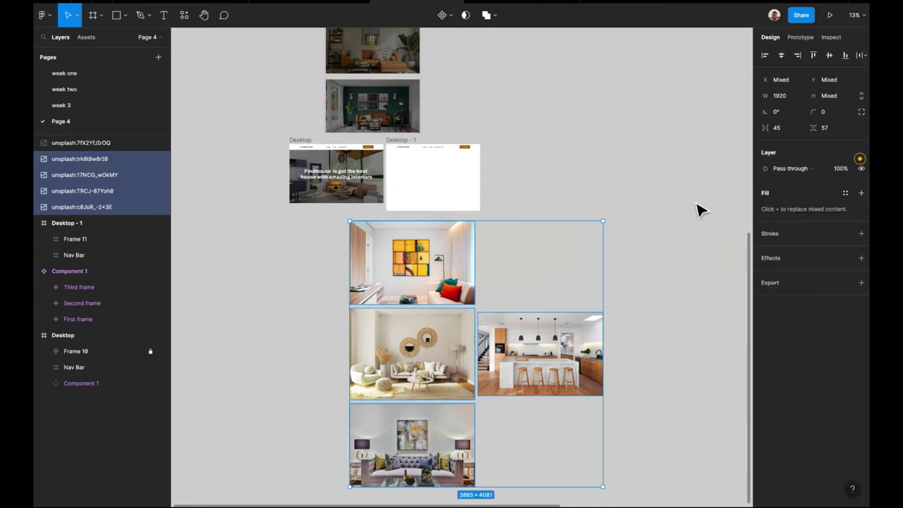
scroll(608, 212, down, 1)
click(604, 169)
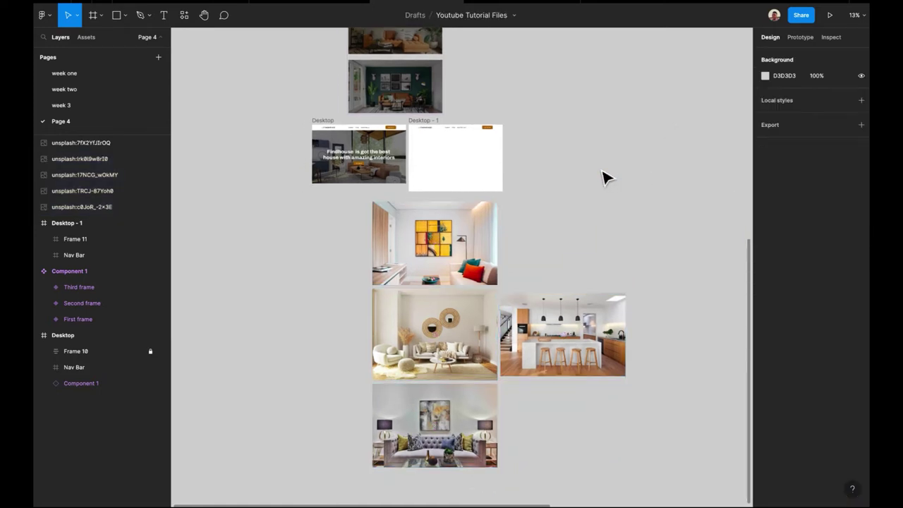
click(446, 263)
click(455, 351)
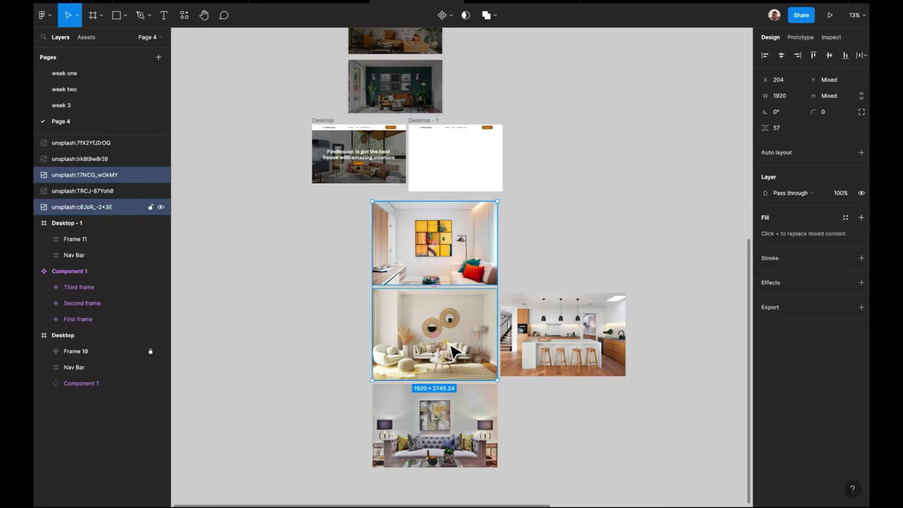
click(550, 239)
click(468, 242)
Inspect Frame 11, the Desktop - 1 frame and the Desktop frame in turn.
scroll(468, 242, up, 5)
scroll(462, 204, up, 3)
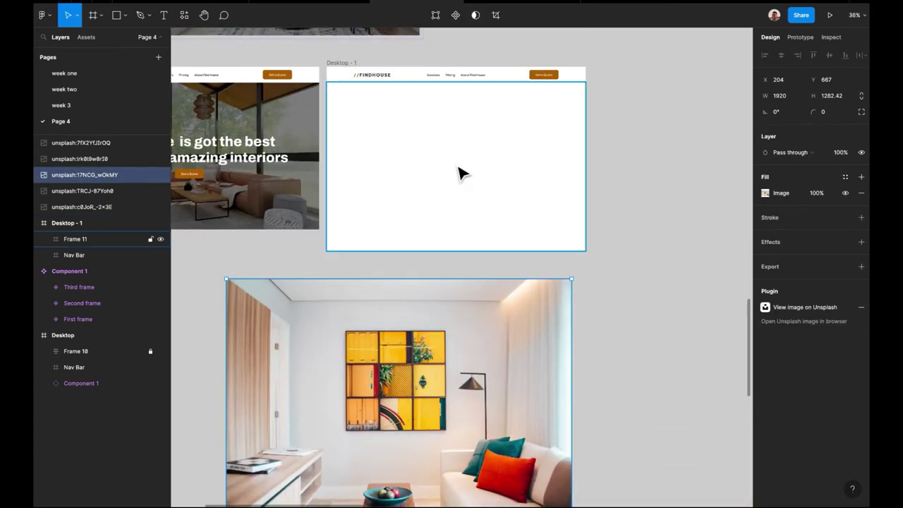
click(454, 163)
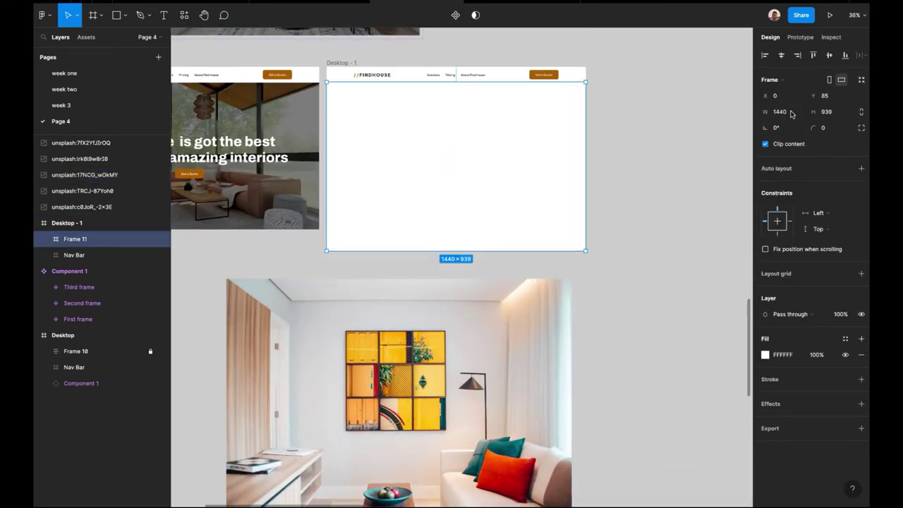
click(342, 72)
scroll(282, 83, left, 3)
click(201, 67)
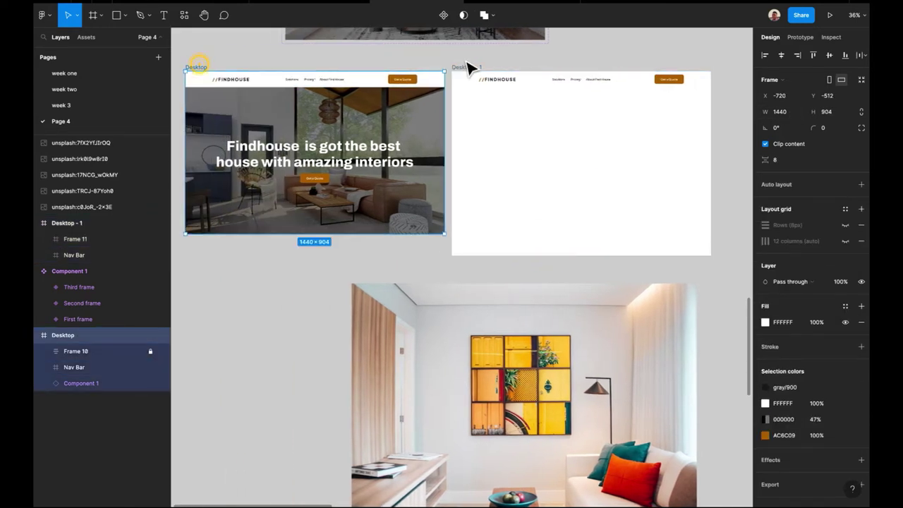
scroll(467, 68, right, 3)
click(381, 63)
Compare Frame 11's size against the yellow-art room photo.
click(380, 107)
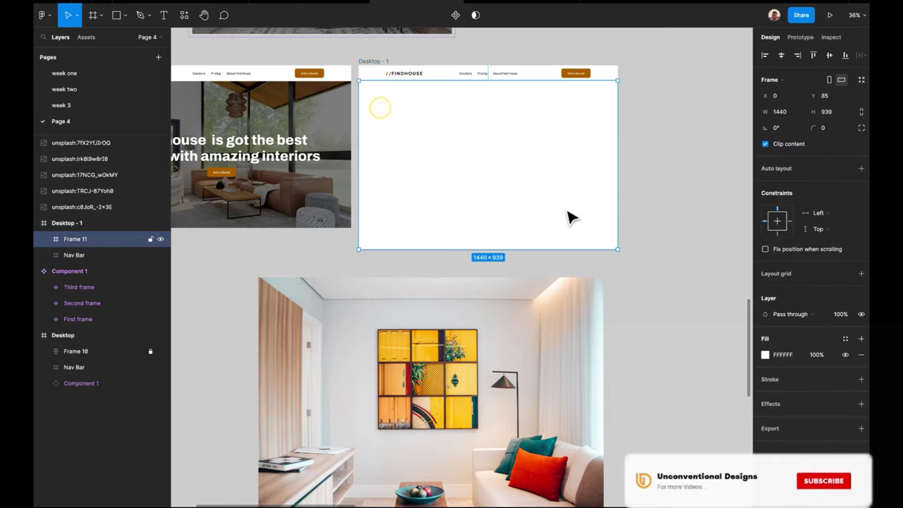
scroll(451, 203, down, 3)
click(453, 205)
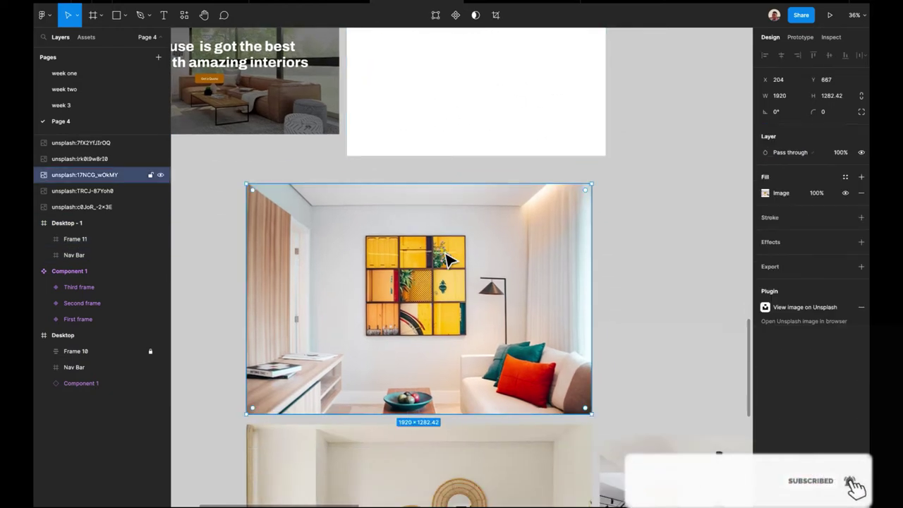
scroll(668, 171, up, 3)
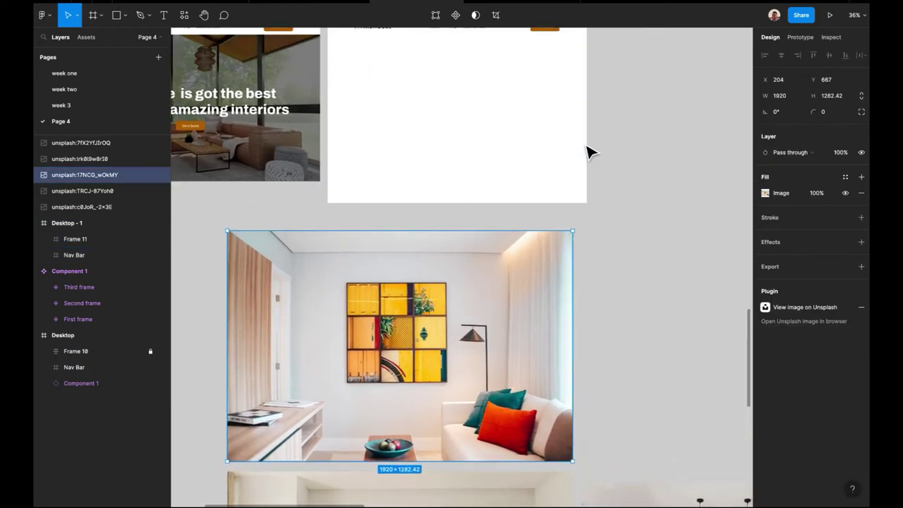
click(562, 147)
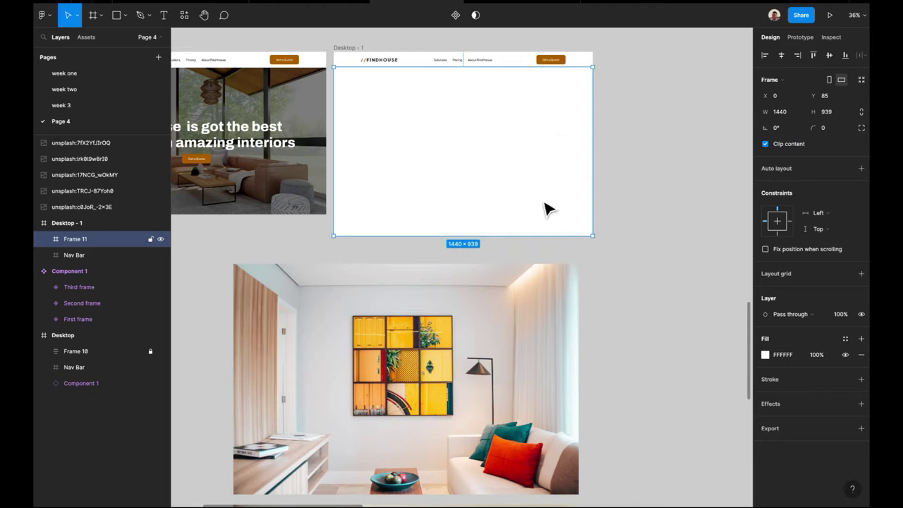
scroll(536, 232, down, 2)
click(508, 282)
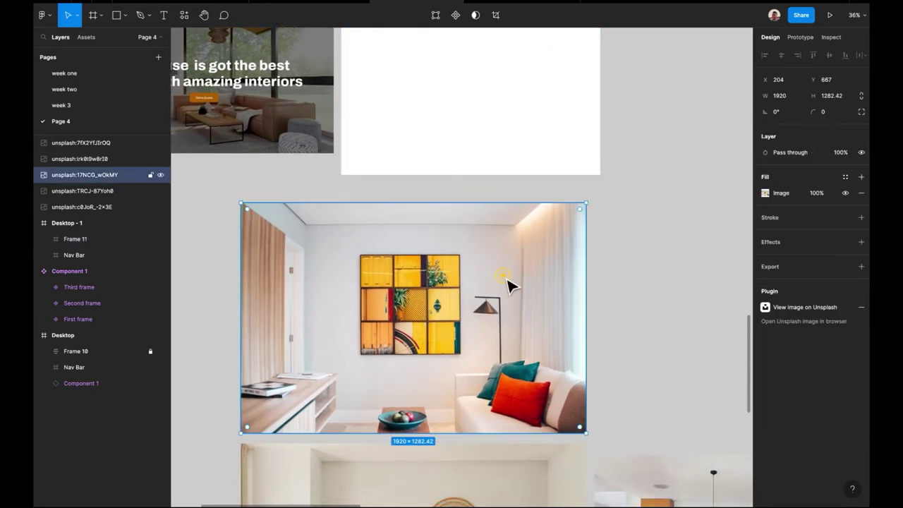
scroll(511, 332, down, 3)
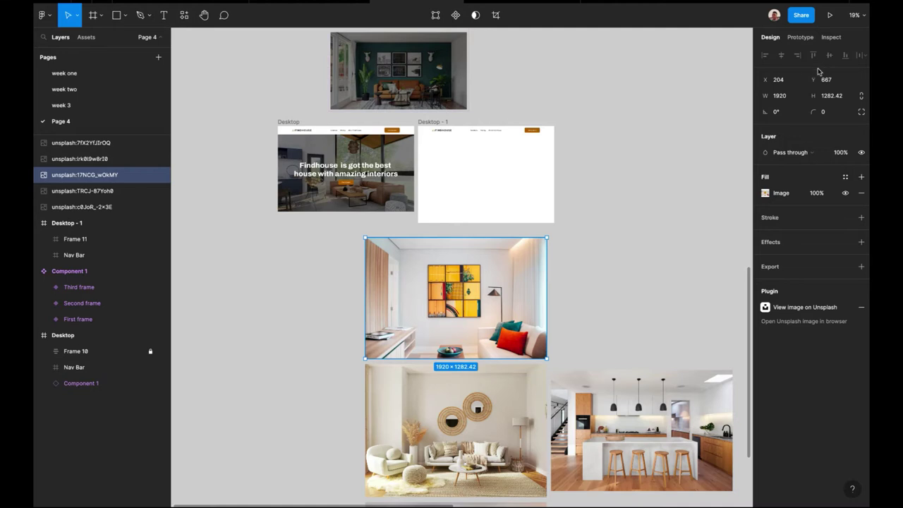
Set the yellow-art room image to W 1440 and H 939, matching Frame 11.
click(531, 186)
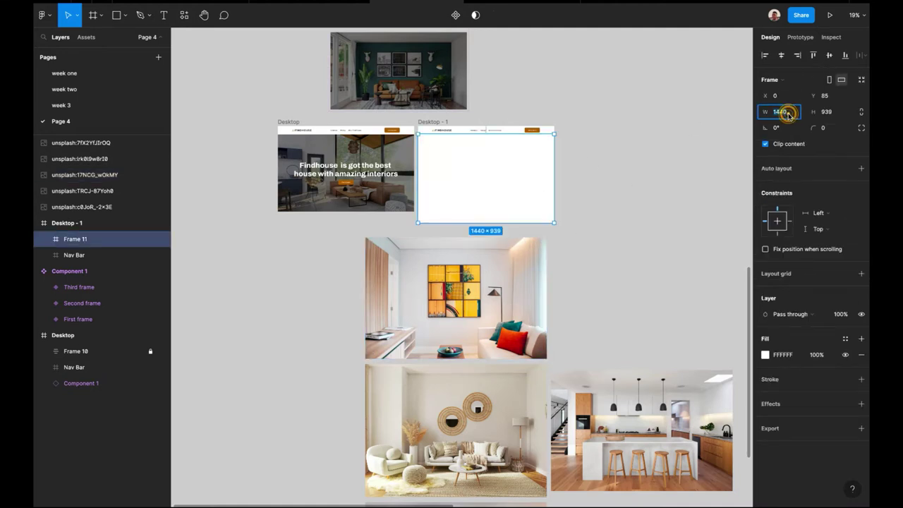
click(487, 305)
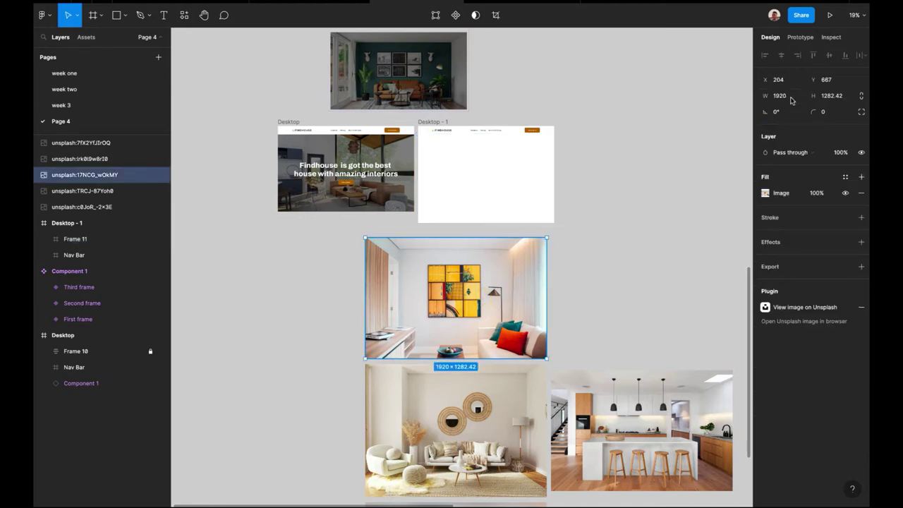
key(Return)
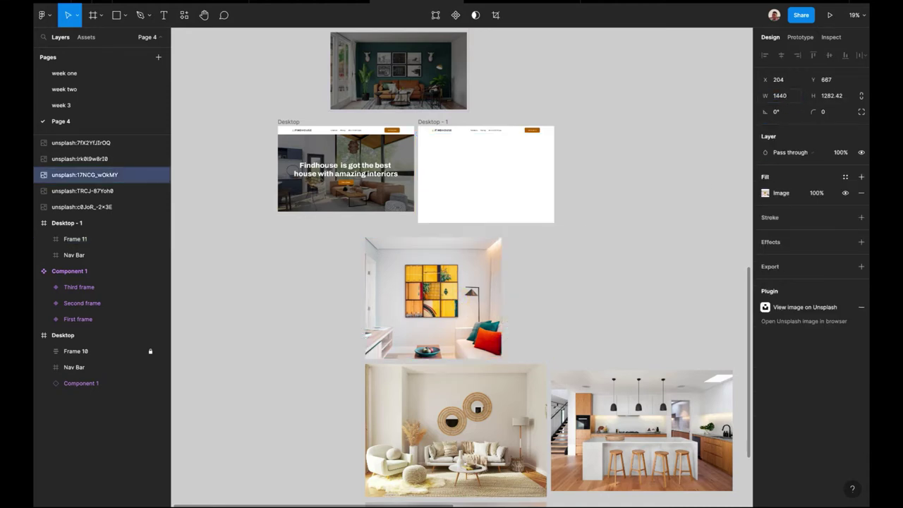
click(510, 184)
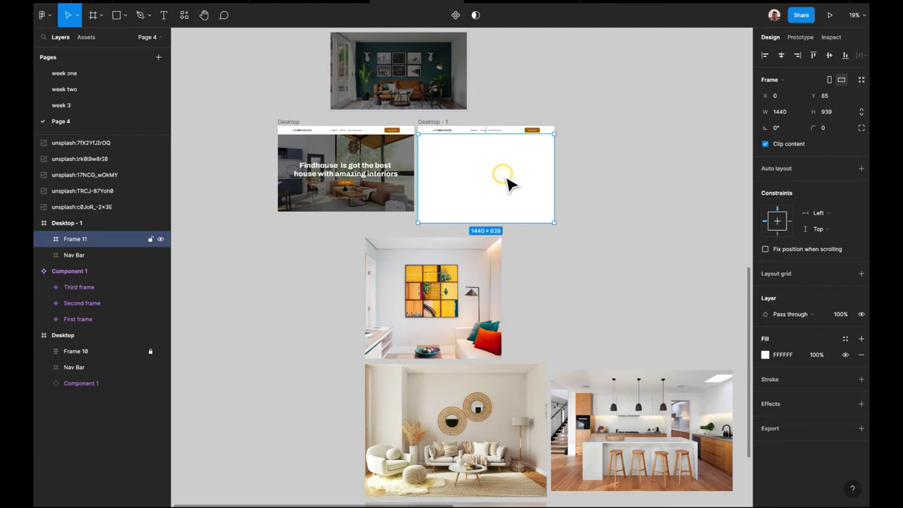
click(460, 309)
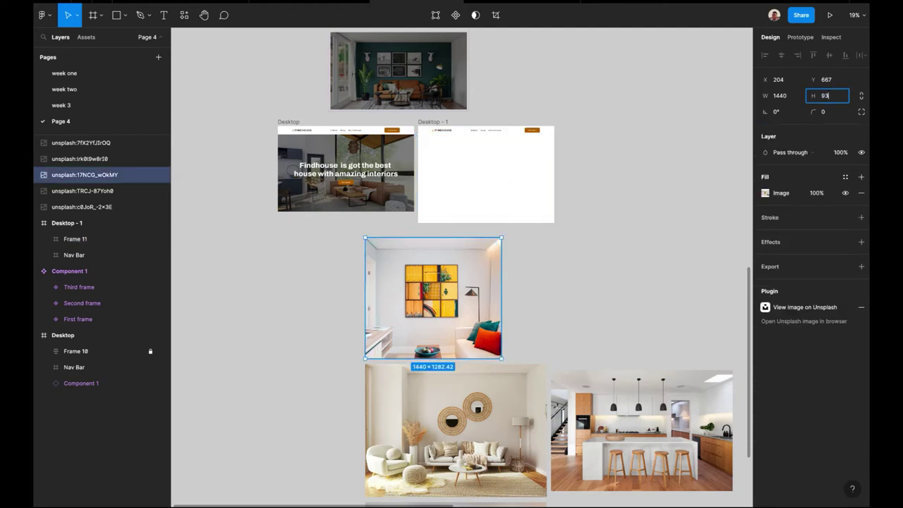
key(Return)
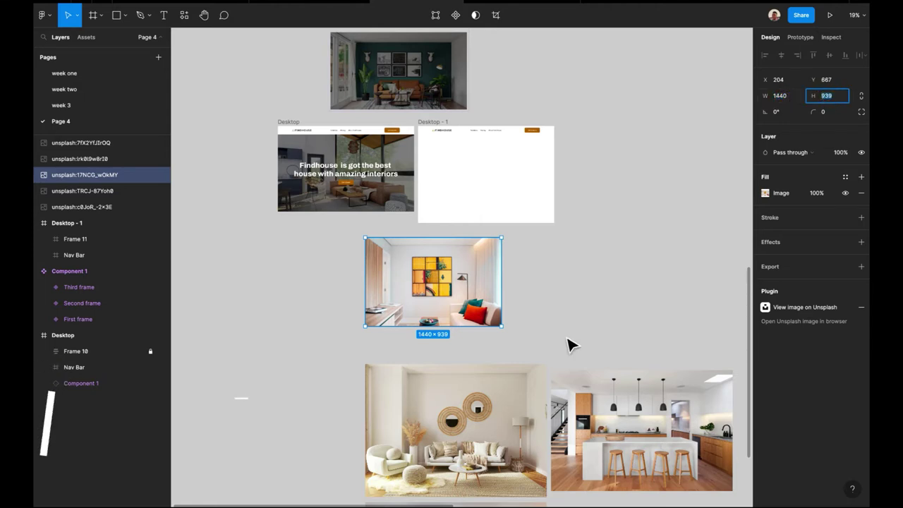
Resize the living-room, kitchen and bedroom images together to 1440 × 939, correcting the mistyped 14400 width.
click(536, 374)
shift+click(605, 374)
scroll(601, 373, down, 3)
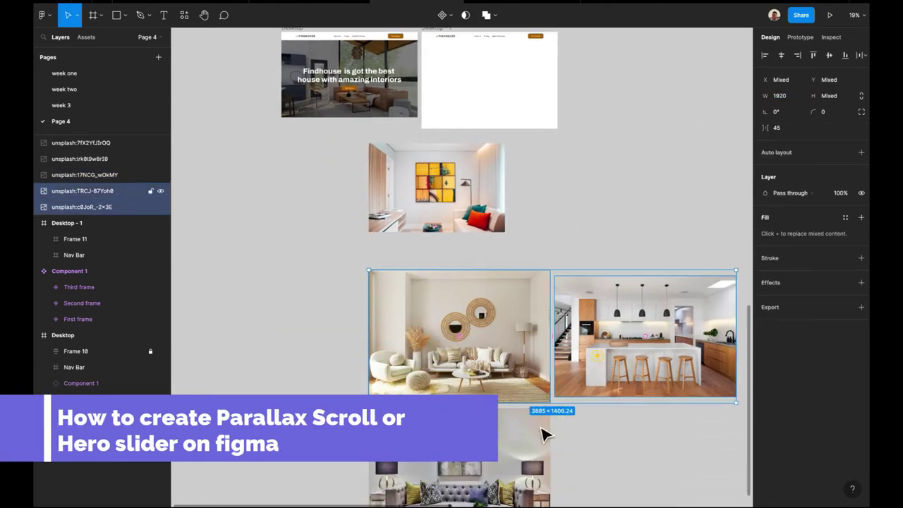
shift+click(544, 433)
click(782, 95)
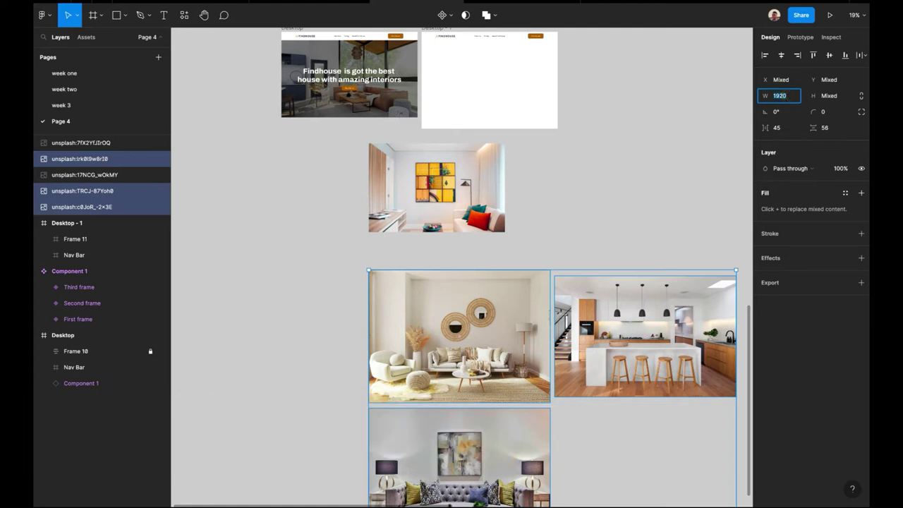
text(14400)
key(Return)
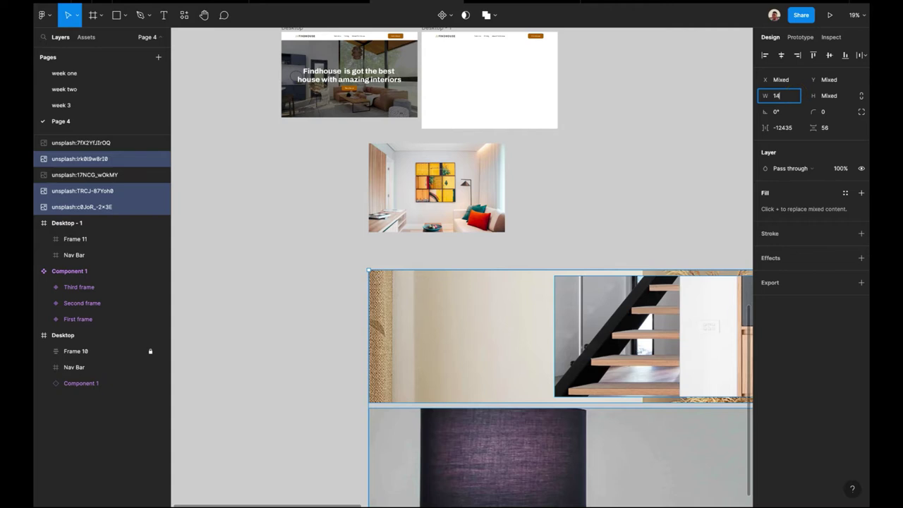
key(Return)
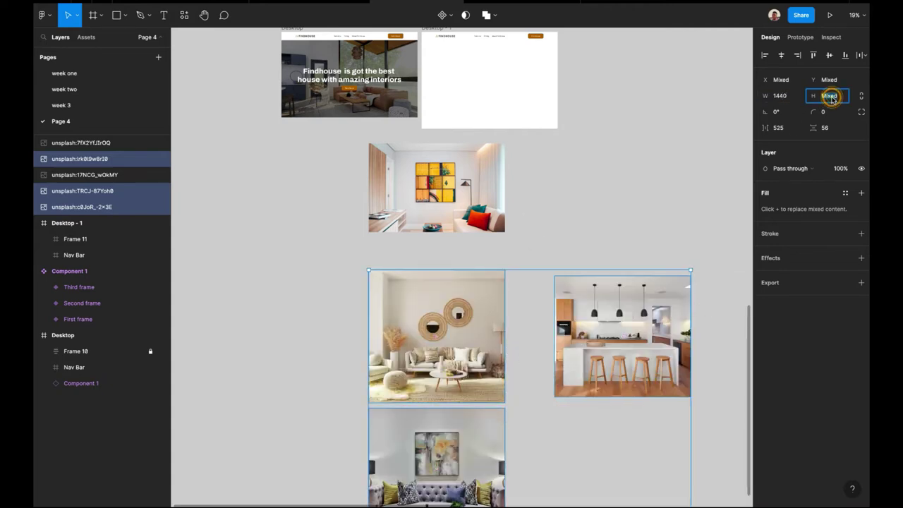
text(939)
key(Return)
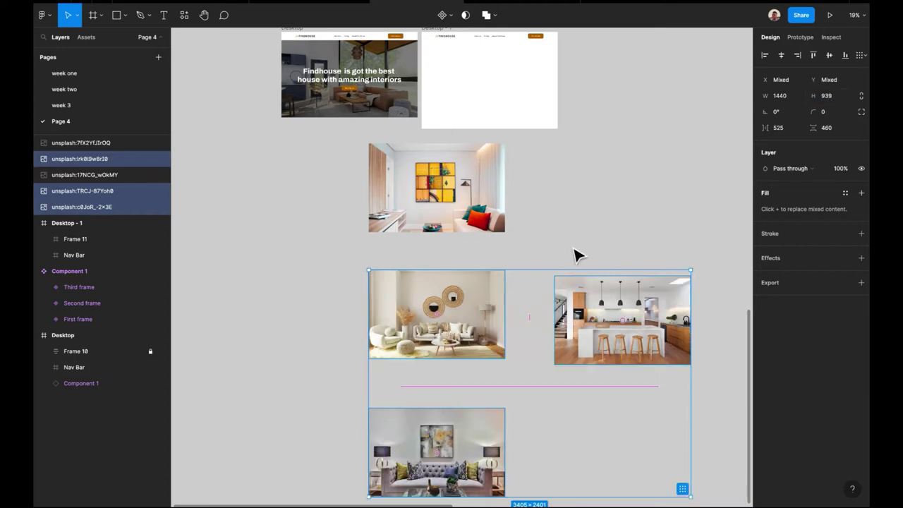
click(573, 249)
click(486, 198)
Wrap the four interior images in a horizontal auto layout frame.
scroll(494, 310, down, 2)
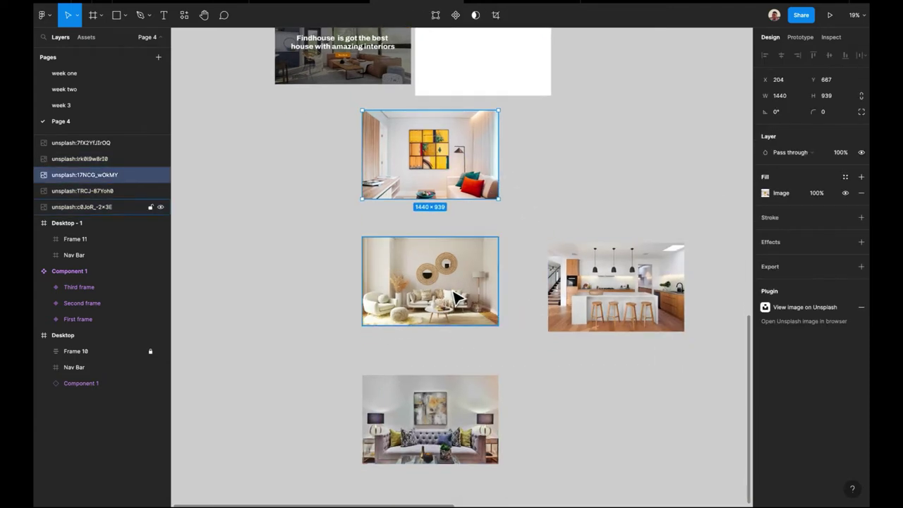
click(460, 299)
scroll(530, 262, up, 3)
click(502, 131)
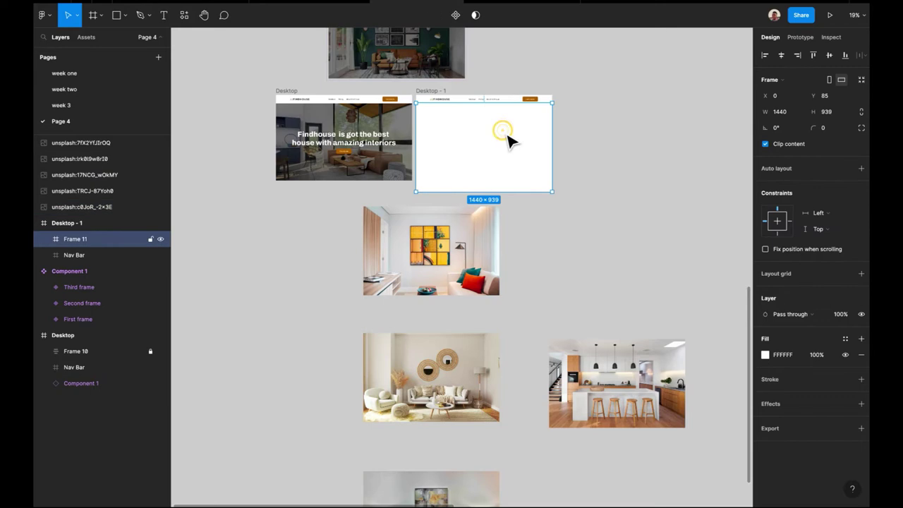
click(578, 198)
scroll(508, 219, down, 1)
click(440, 244)
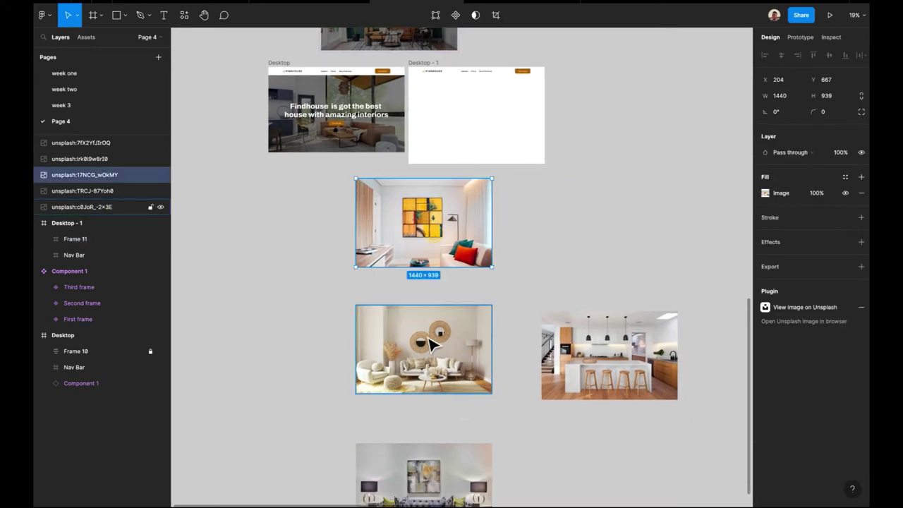
shift+click(429, 343)
shift+click(432, 473)
shift+click(579, 353)
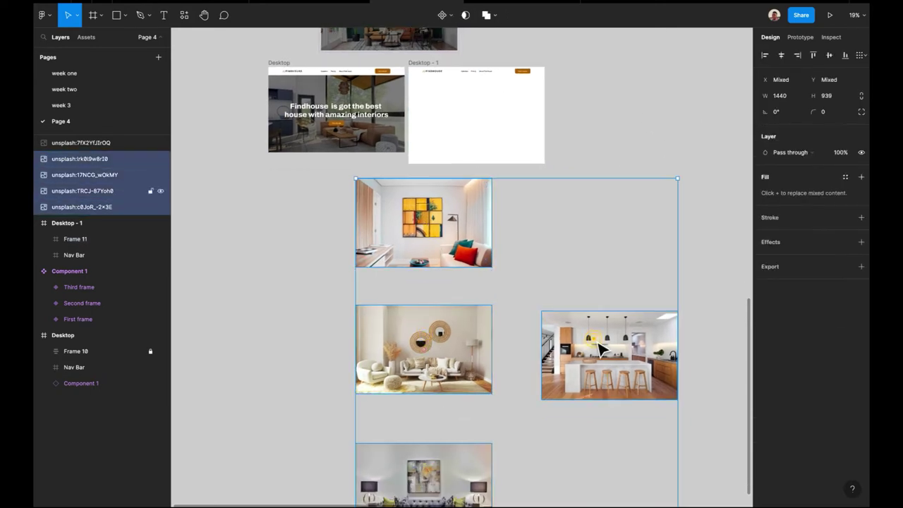
key(shift+a)
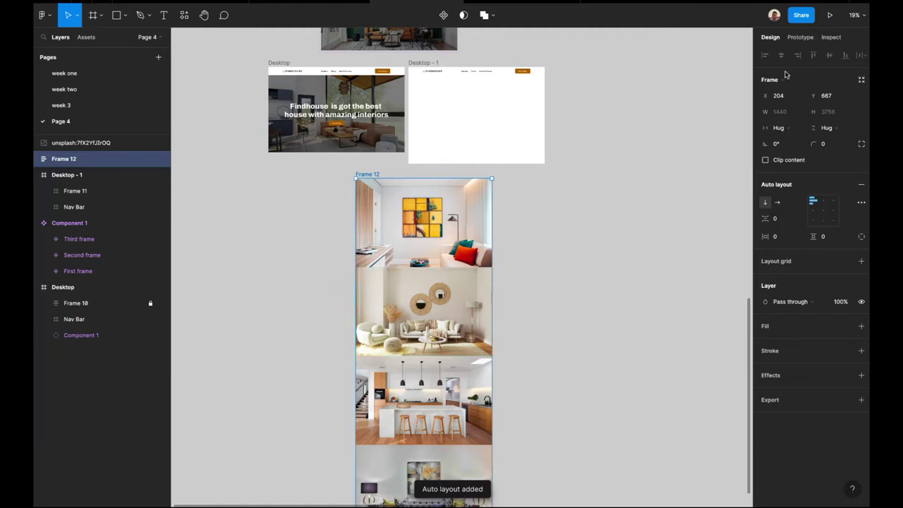
click(777, 202)
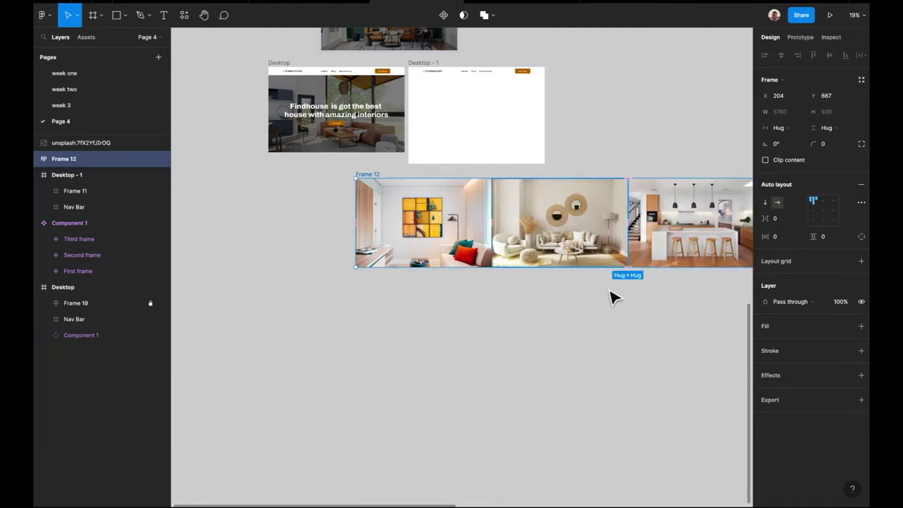
Ungroup Frame 12 so the row's images become separate layers.
click(607, 314)
click(381, 178)
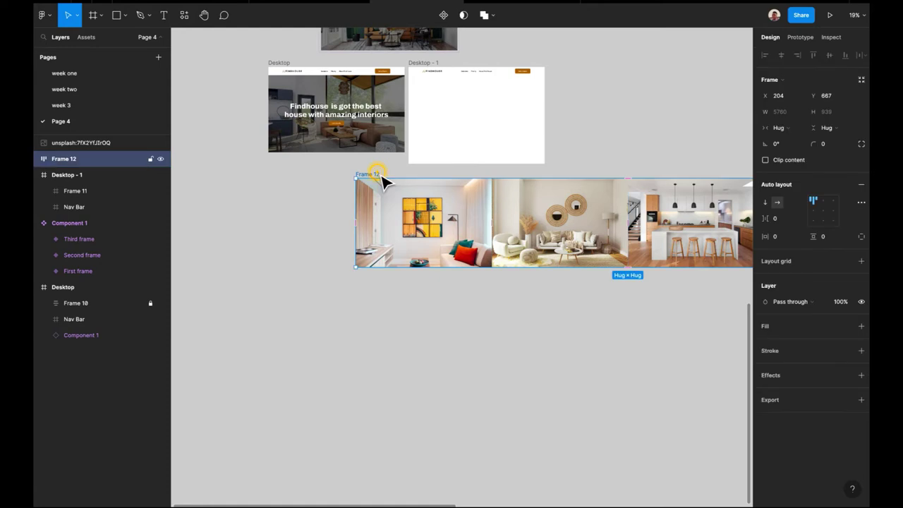
right_click(381, 178)
click(418, 311)
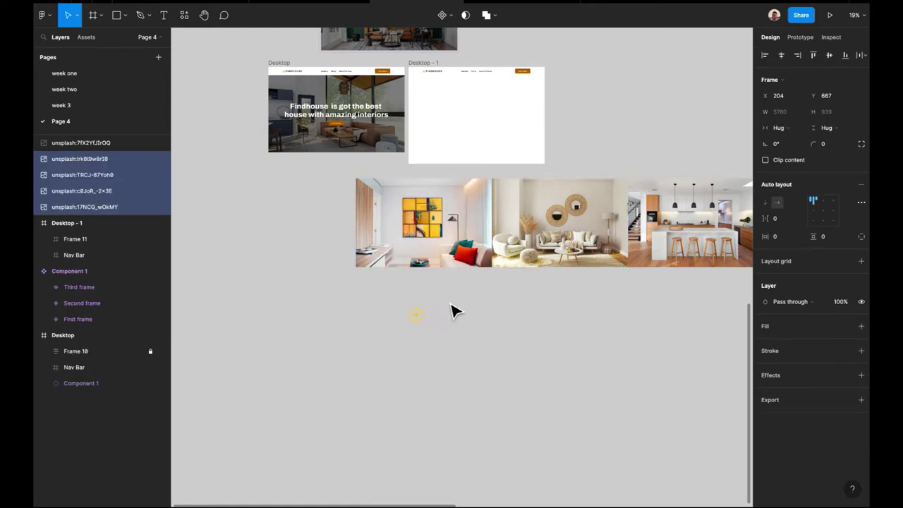
click(459, 299)
Nudge the first and second interior images slightly to the left.
scroll(462, 305, up, 1)
scroll(462, 305, right, 1)
drag(388, 254, 372, 254)
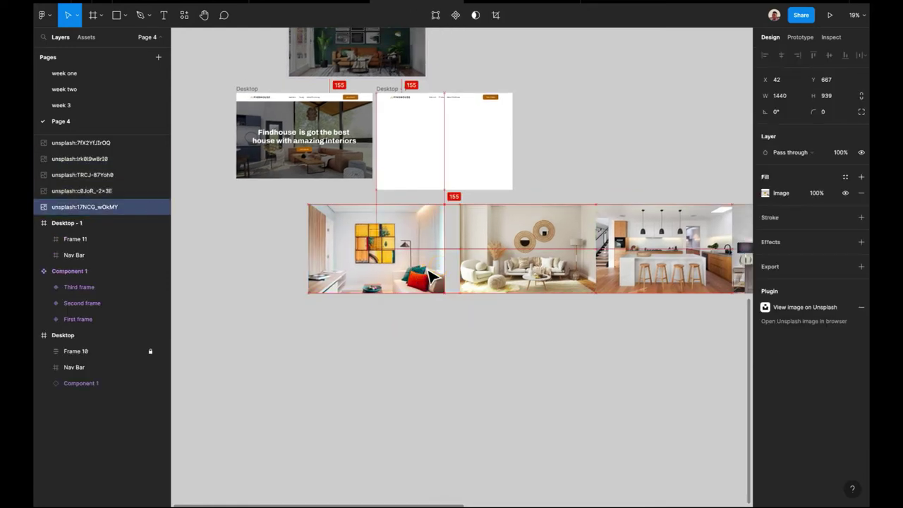
click(513, 258)
drag(513, 257, 503, 258)
Inspect the kitchen image's fill settings, then close them.
click(619, 254)
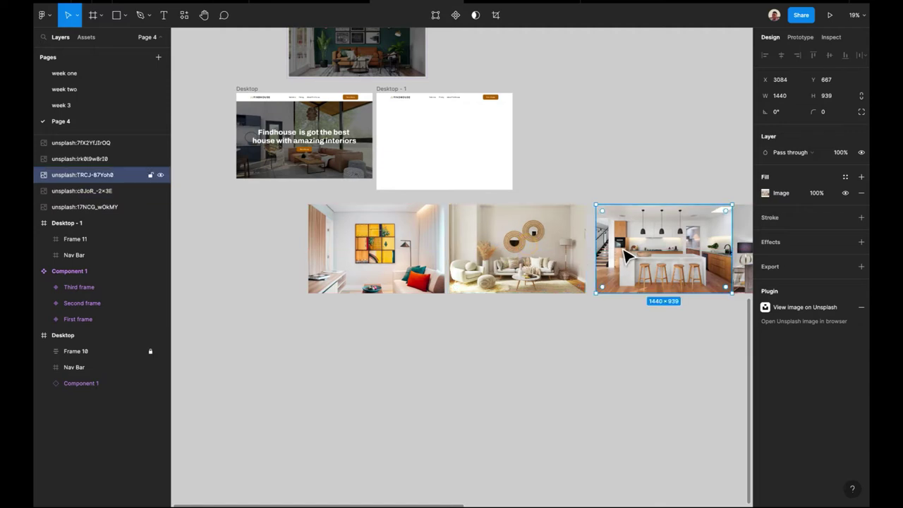
double_click(619, 255)
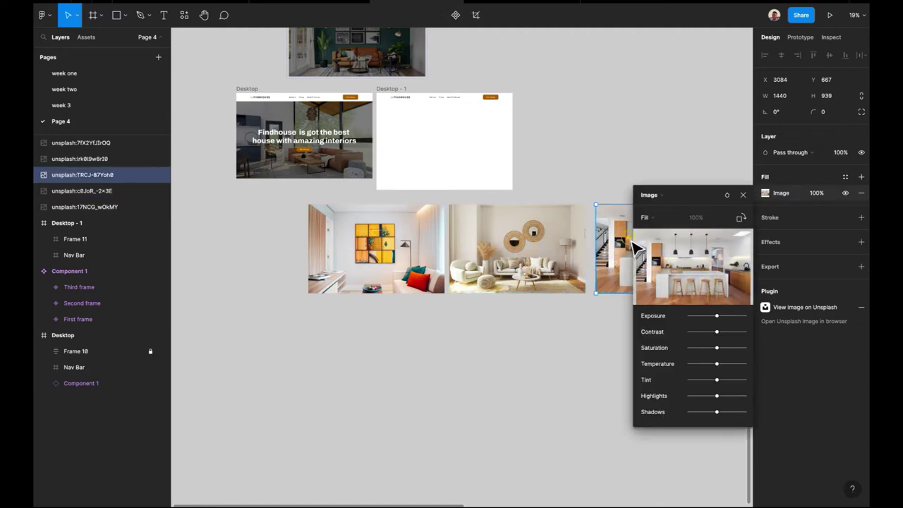
click(742, 194)
click(682, 141)
click(676, 246)
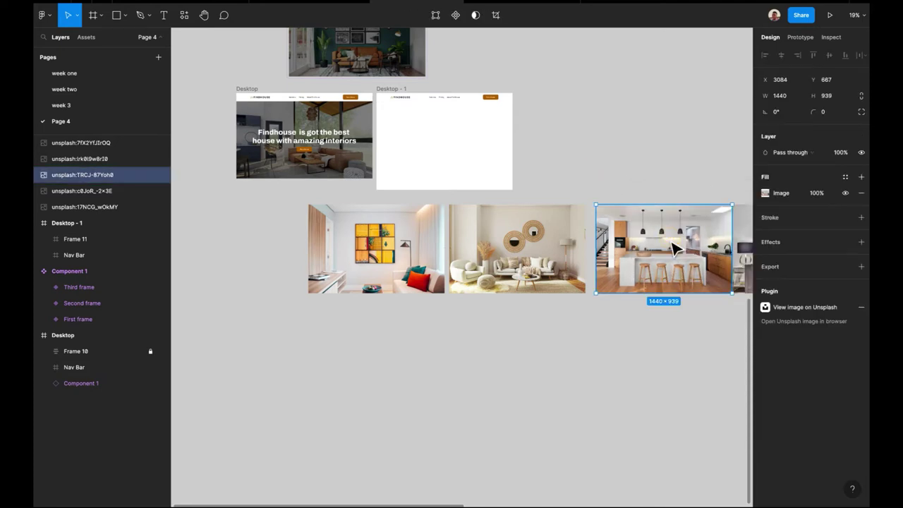
Select the fourth interior image at the end of the row.
scroll(676, 246, right, 3)
click(688, 251)
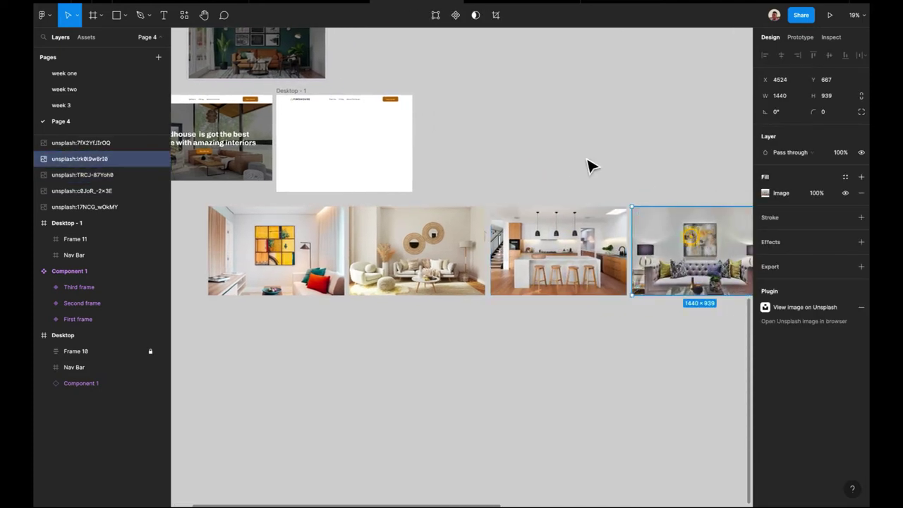
scroll(424, 233, left, 3)
scroll(498, 268, left, 3)
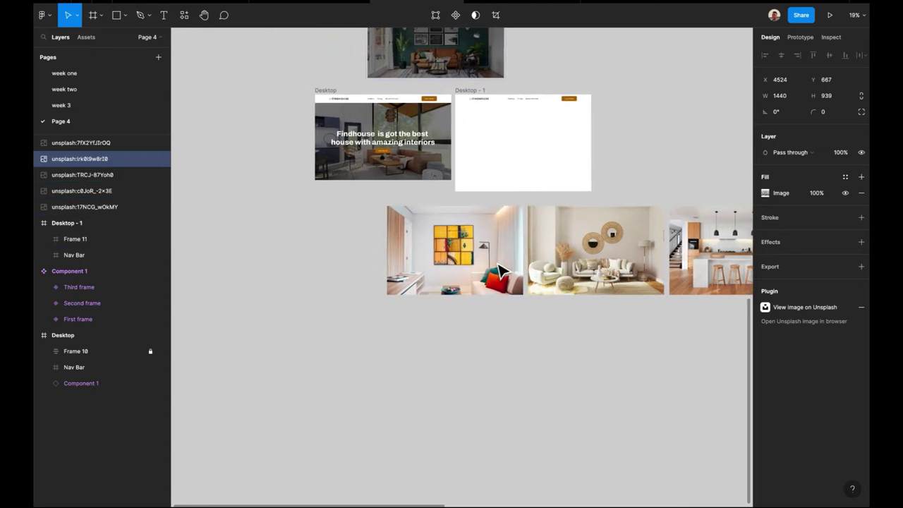
scroll(508, 212, up, 2)
scroll(423, 247, up, 5)
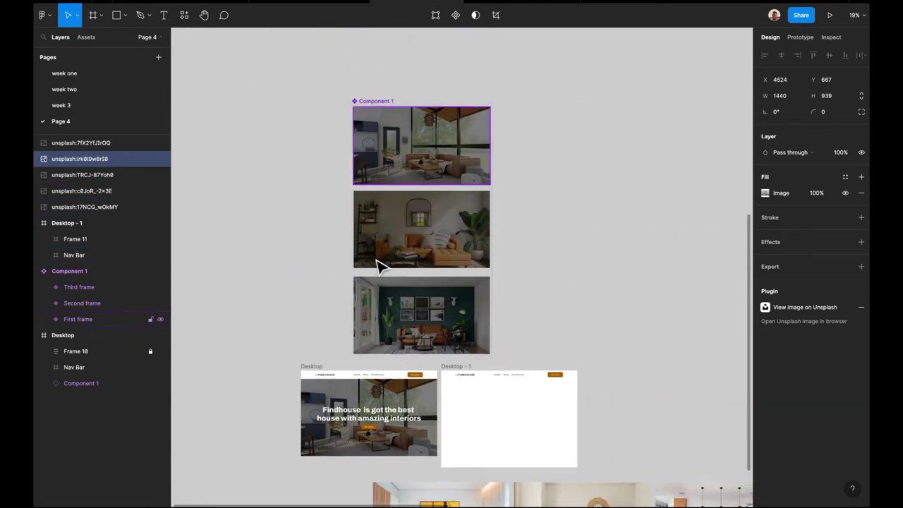
Check Component 1 and its First frame, then select the first interior image.
click(419, 145)
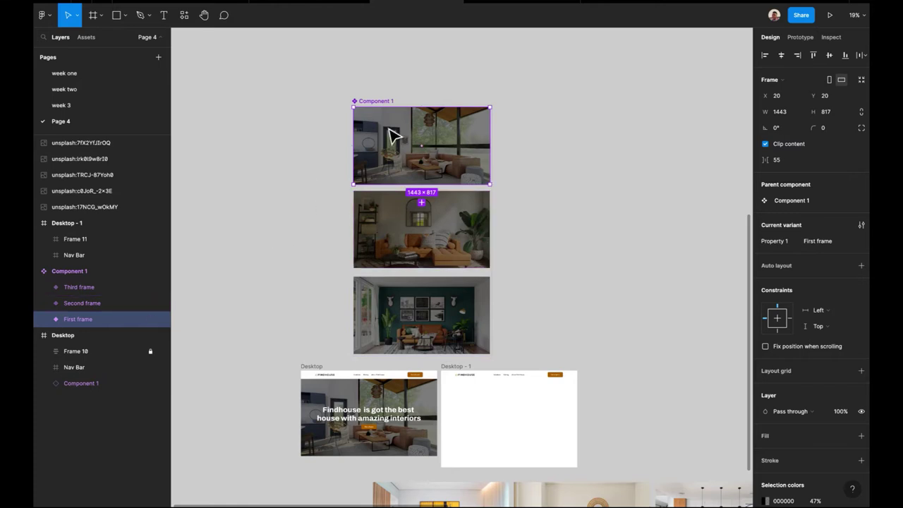
click(70, 271)
click(282, 215)
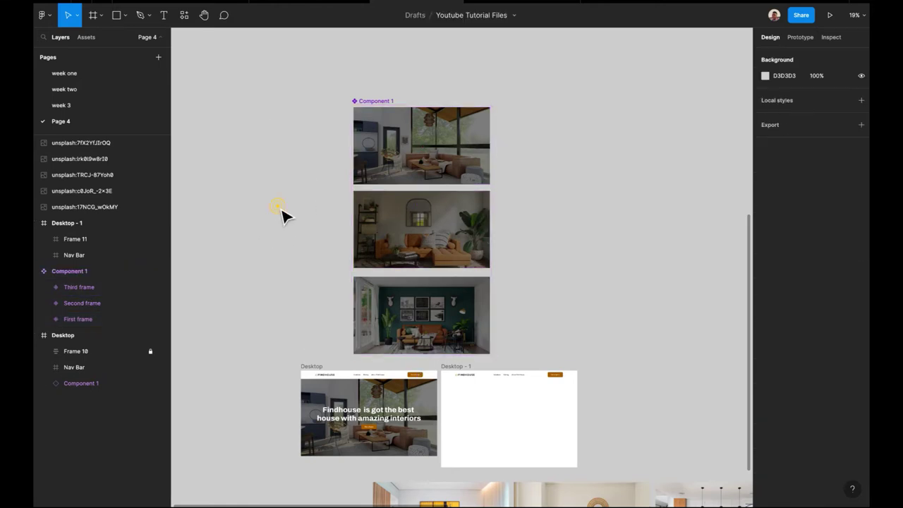
scroll(282, 216, down, 5)
scroll(282, 216, up, 3)
scroll(282, 216, right, 2)
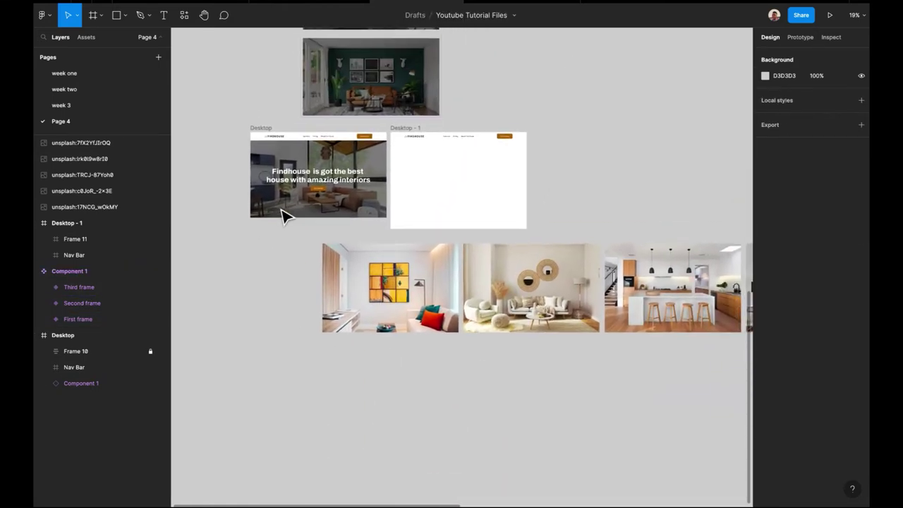
click(379, 297)
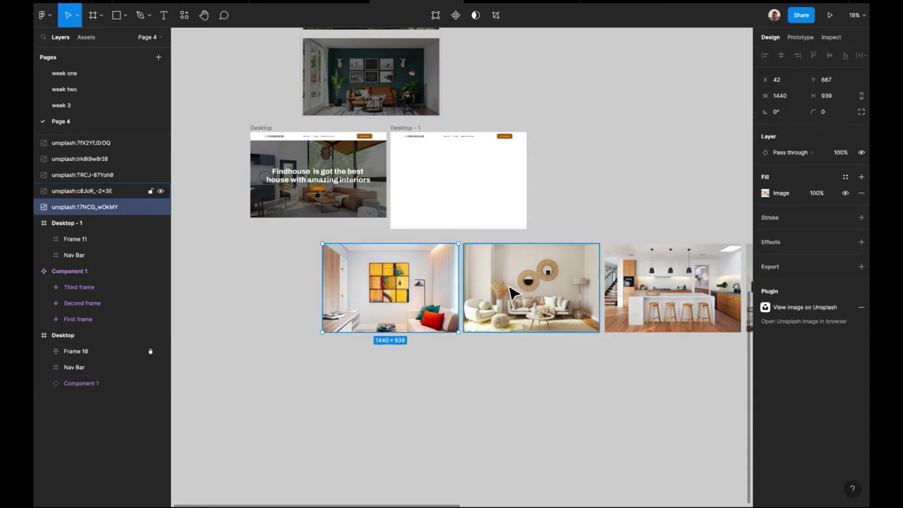
Move Frame 11 out of Desktop - 1 to below the images.
click(405, 369)
scroll(405, 369, down, 1)
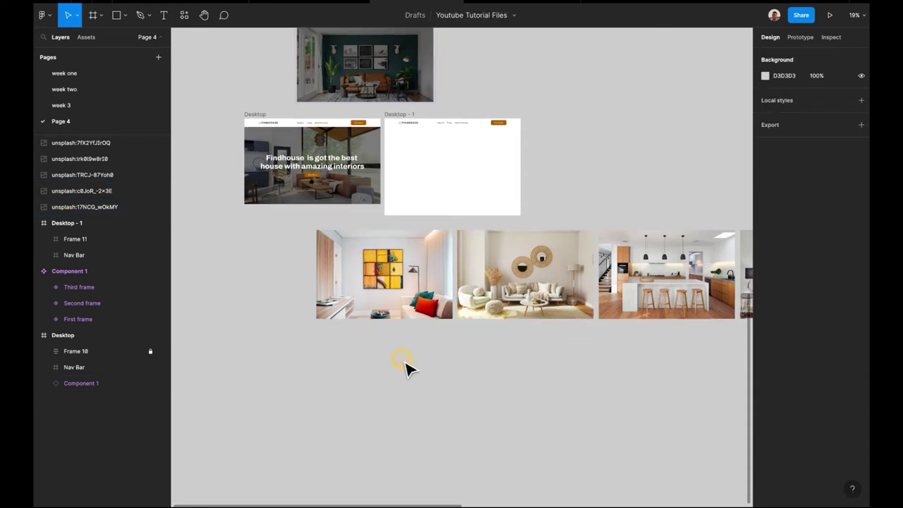
click(404, 167)
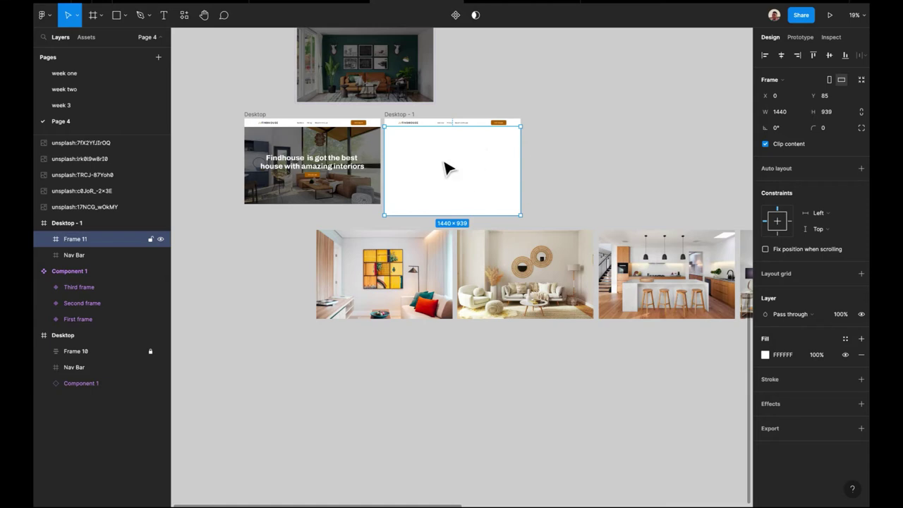
drag(451, 169, 444, 413)
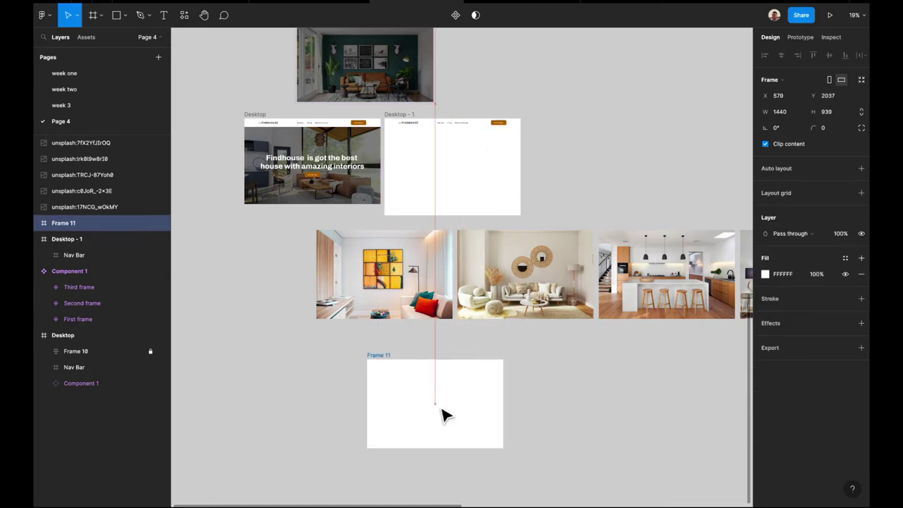
Cut the yellow-art photo, paste it into Frame 11, and centre it horizontally.
click(399, 293)
key(ctrl+x)
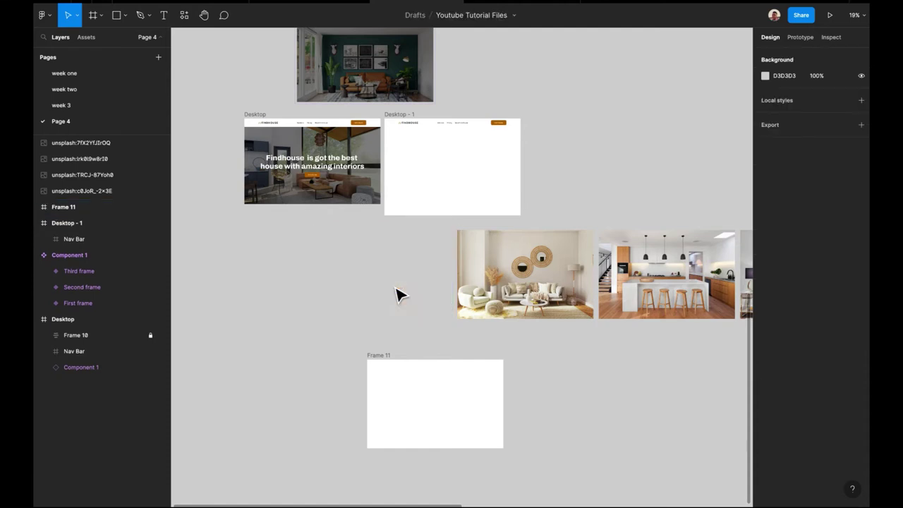
click(395, 414)
key(ctrl+v)
scroll(381, 409, up, 5)
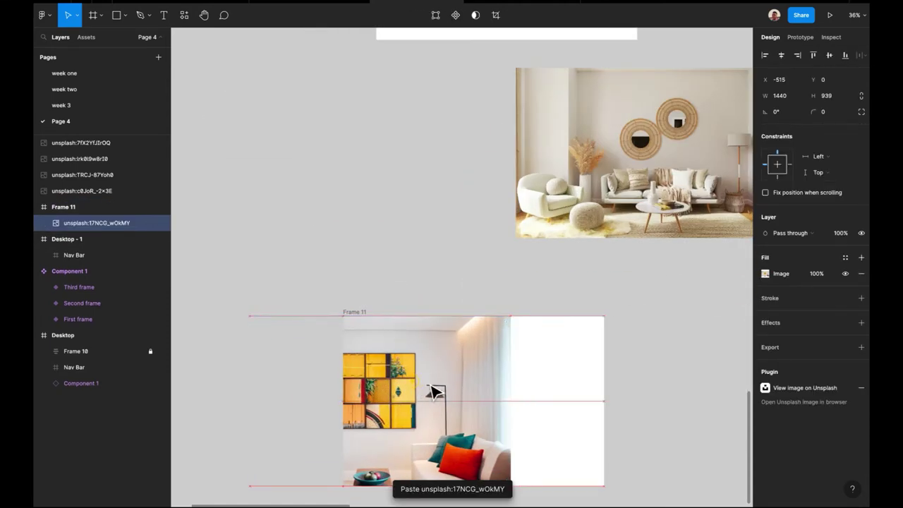
click(785, 56)
Widen Frame 11 to about 4470 wide to hold more photos.
scroll(631, 246, down, 3)
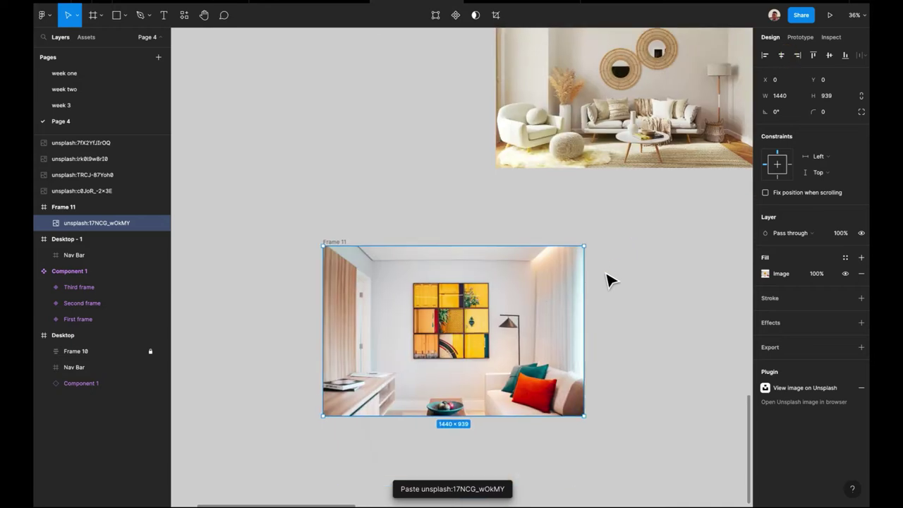
click(342, 201)
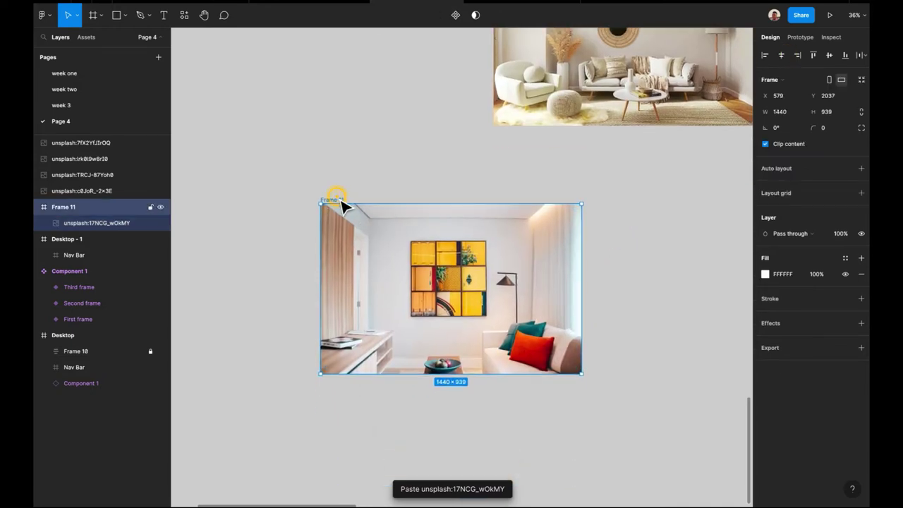
scroll(343, 203, down, 4)
drag(466, 215, 752, 254)
scroll(524, 262, right, 1)
Drag the mirror living-room, kitchen and grey-sofa photos into Frame 11 after the yellow-art photo.
click(379, 140)
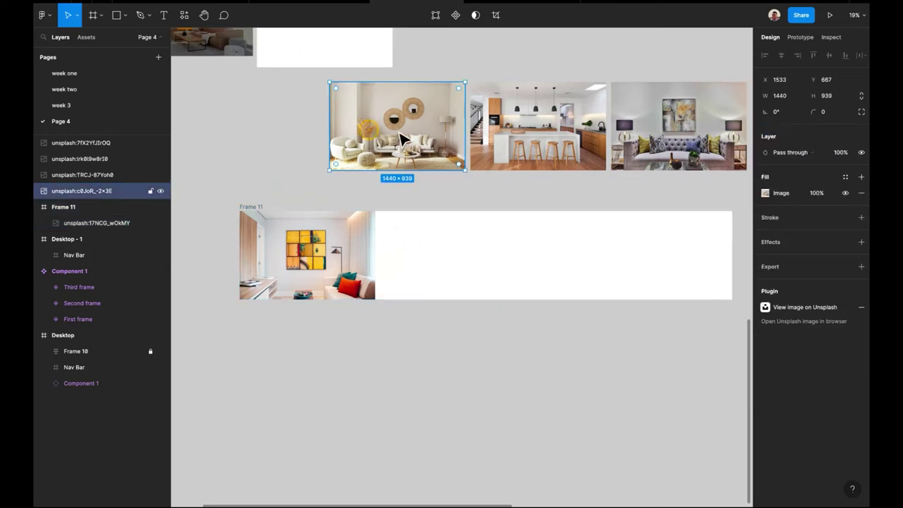
drag(399, 132, 446, 260)
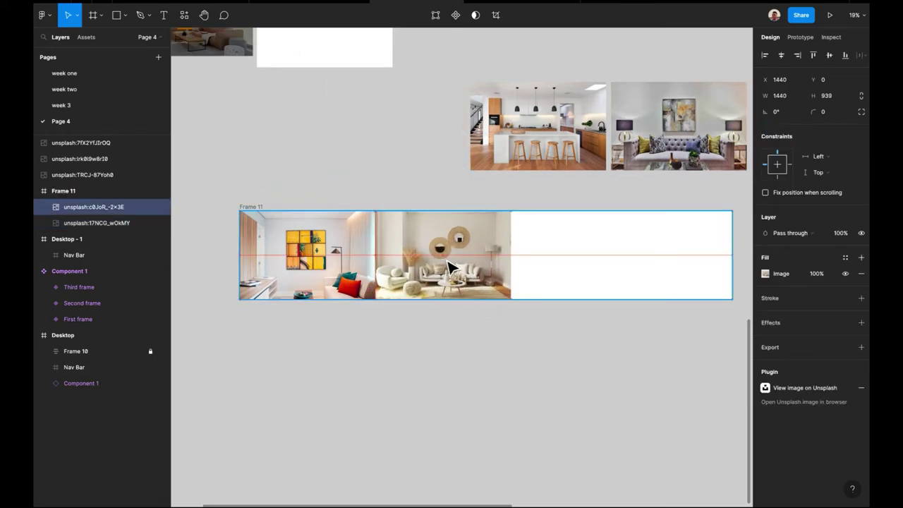
shift+click(314, 240)
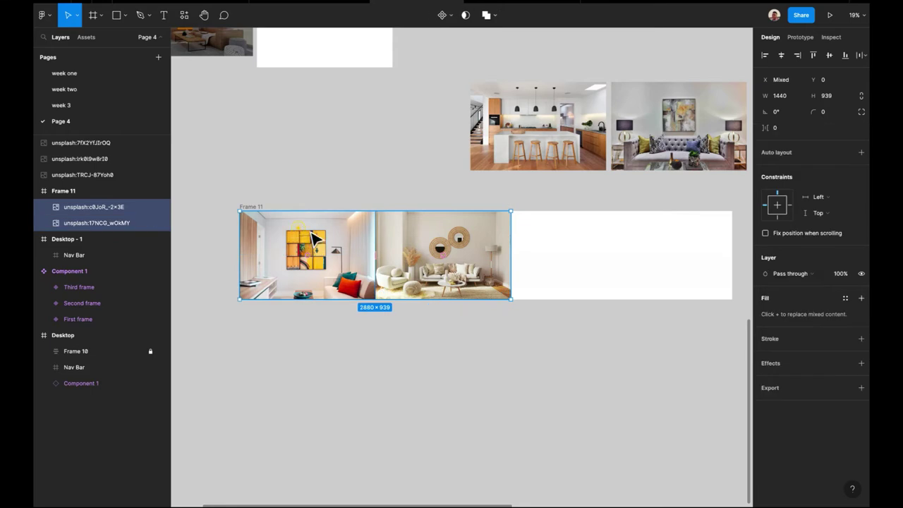
drag(517, 157, 602, 274)
drag(660, 165, 716, 276)
shift+click(585, 252)
shift+click(459, 258)
shift+click(340, 257)
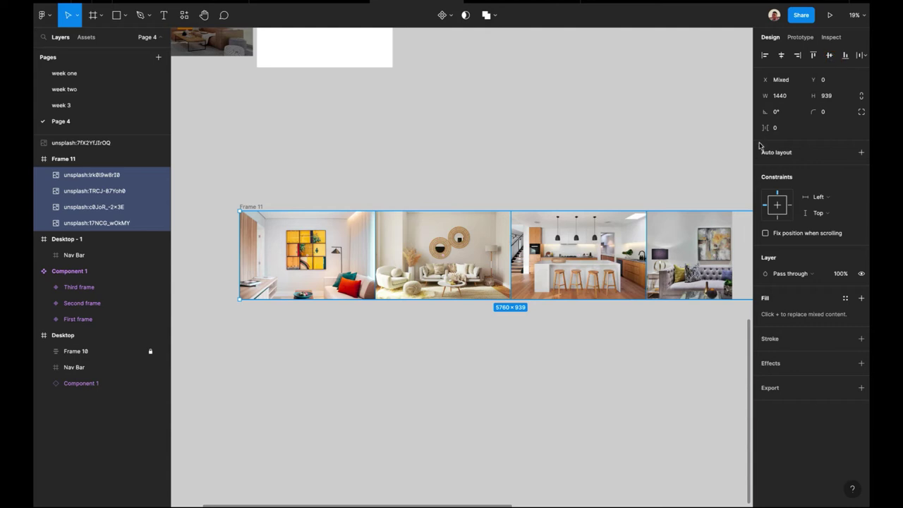
click(547, 180)
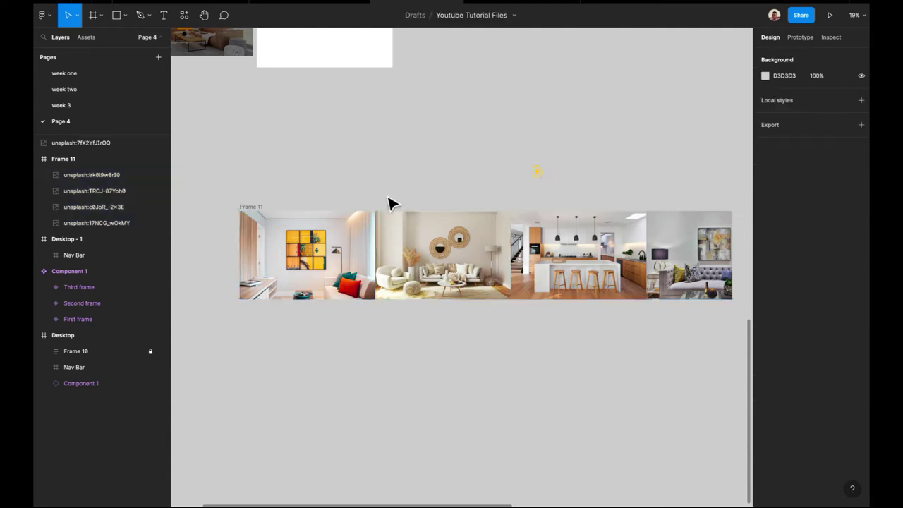
Narrow Frame 11 back to 1440 wide.
click(258, 209)
scroll(433, 195, right, 2)
drag(667, 233, 461, 280)
scroll(462, 280, left, 5)
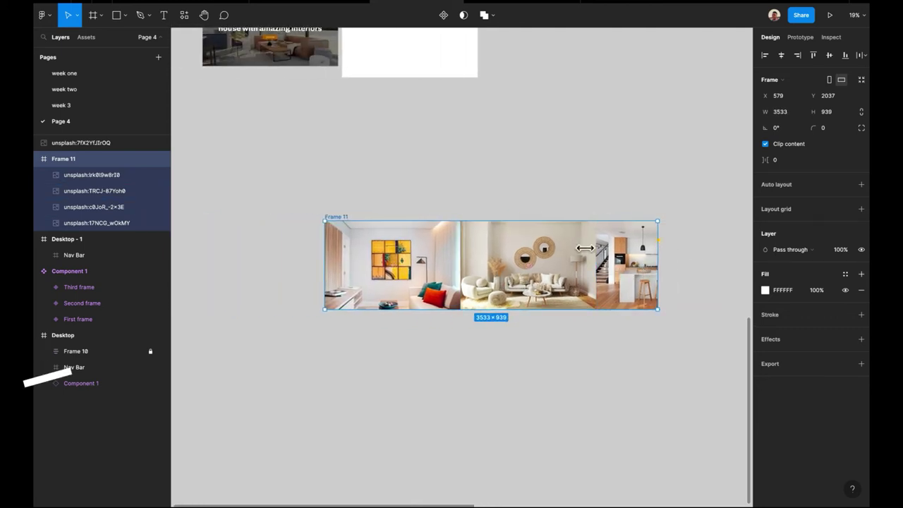
drag(585, 247, 470, 249)
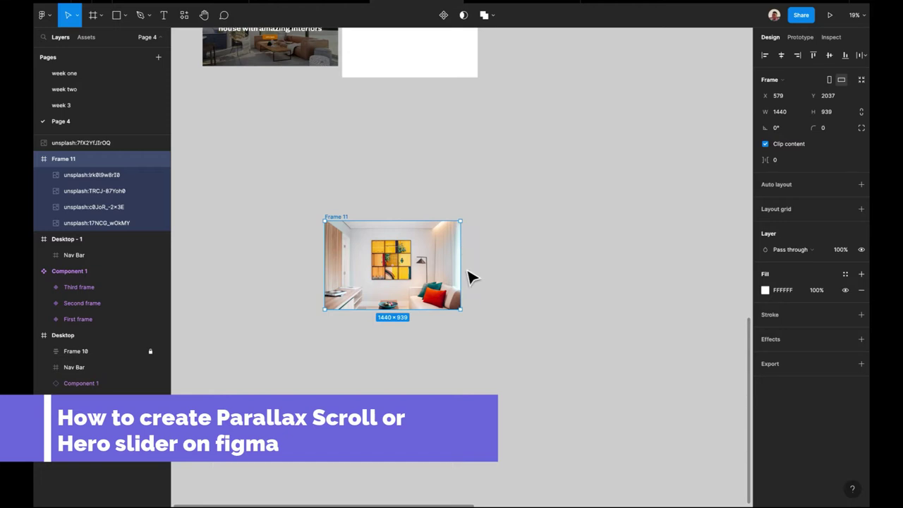
Turn Frame 11's Clip content off to check the strip, then back on.
click(765, 144)
scroll(557, 264, right, 5)
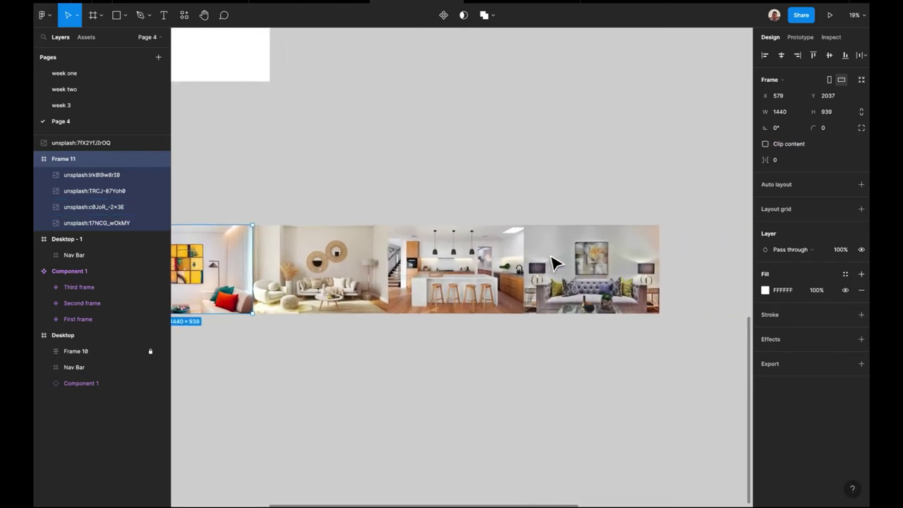
scroll(555, 264, left, 3)
drag(397, 254, 372, 271)
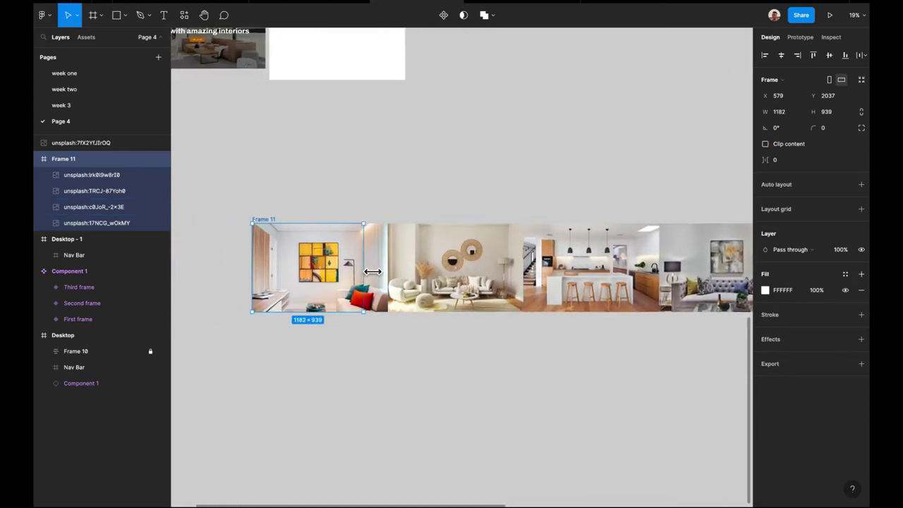
scroll(396, 269, down, 2)
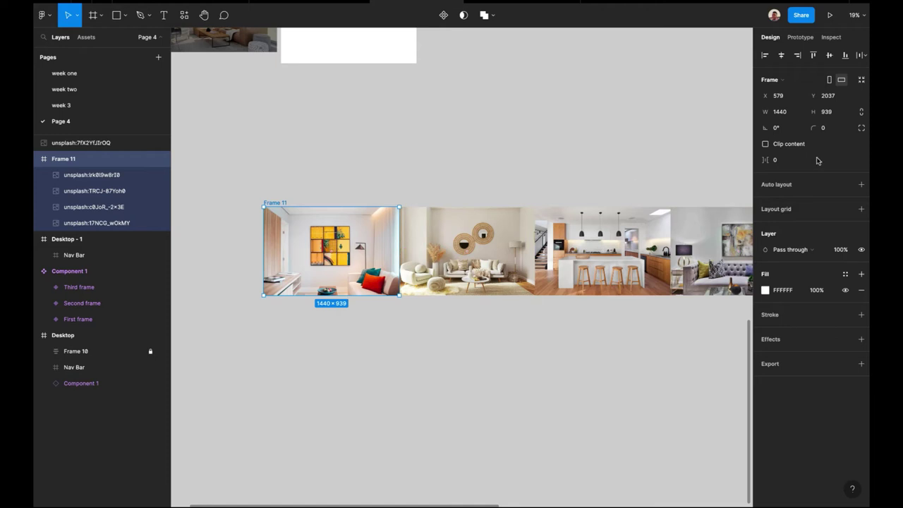
click(766, 145)
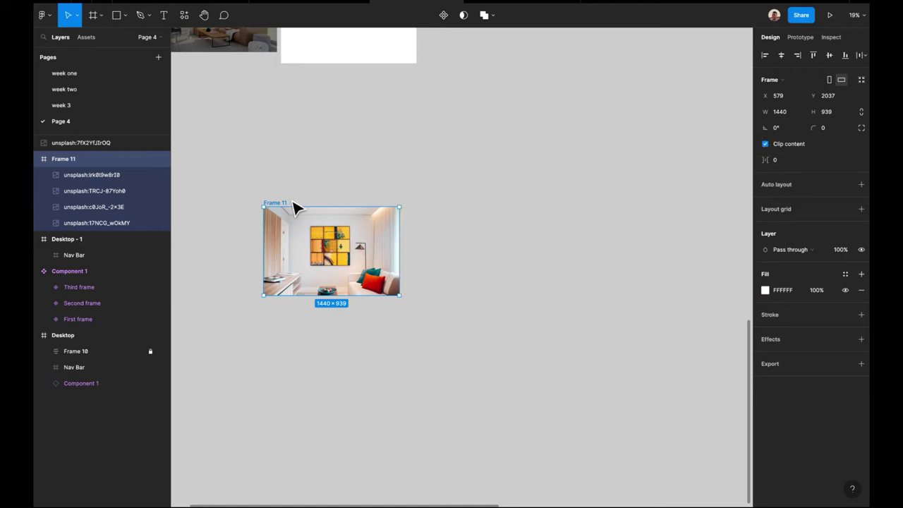
scroll(295, 207, up, 3)
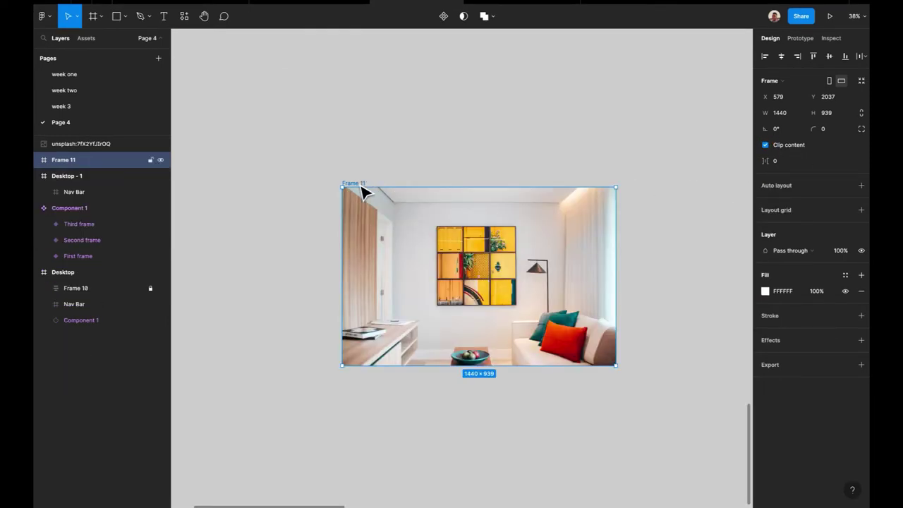
scroll(361, 192, down, 3)
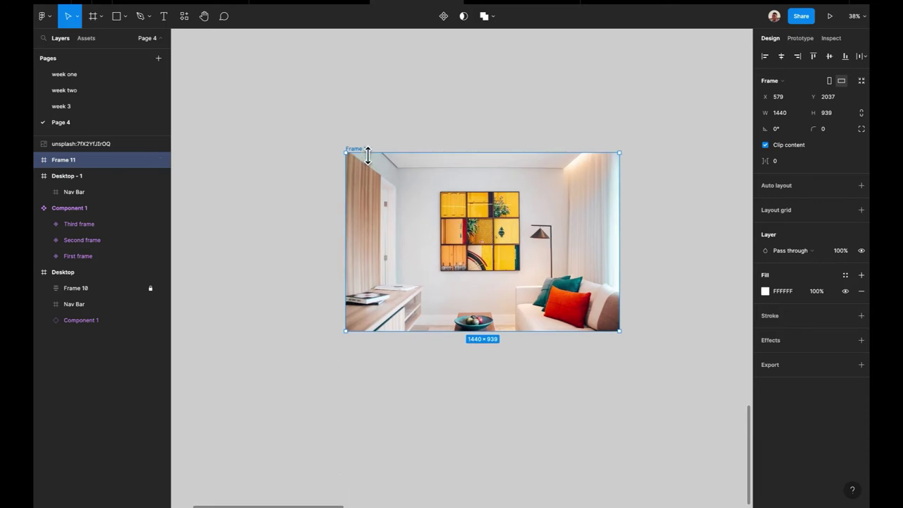
Duplicate Frame 11 below as Frame 12 and turn off its Clip content.
drag(364, 156, 367, 351)
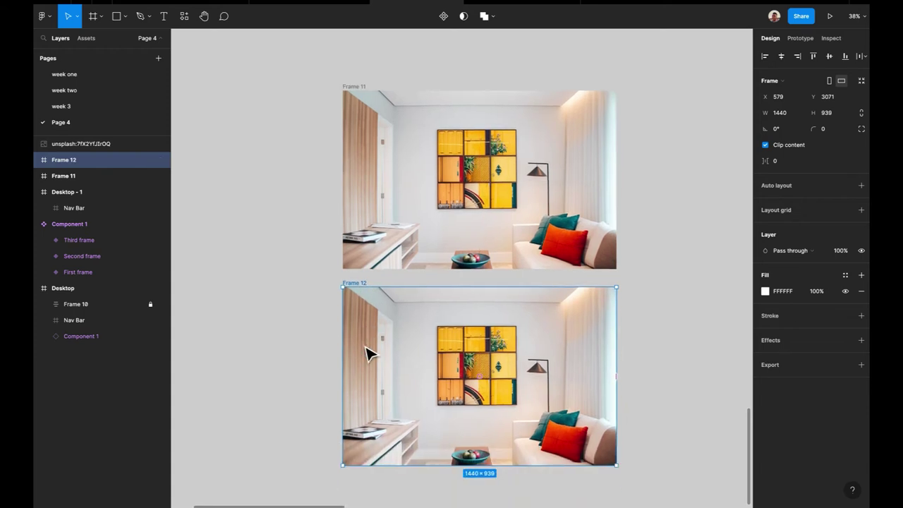
scroll(416, 218, down, 5)
right_click(536, 243)
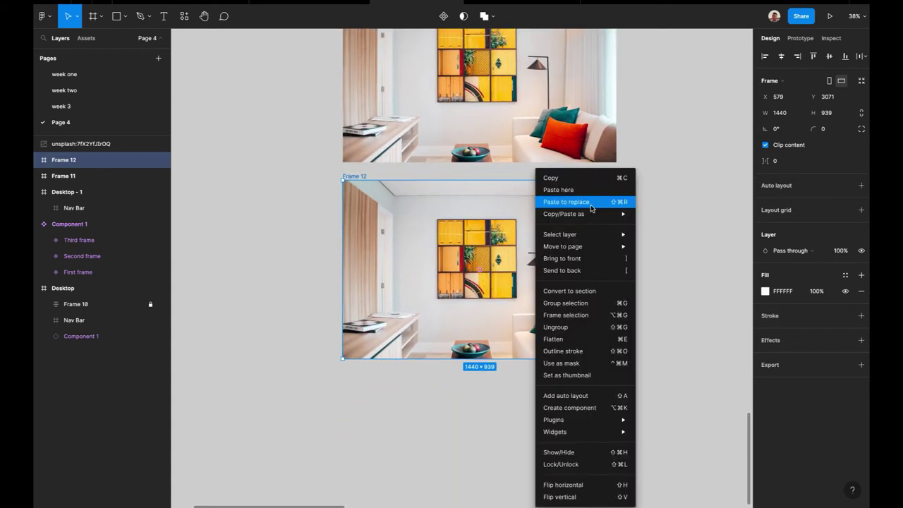
scroll(526, 227, down, 5)
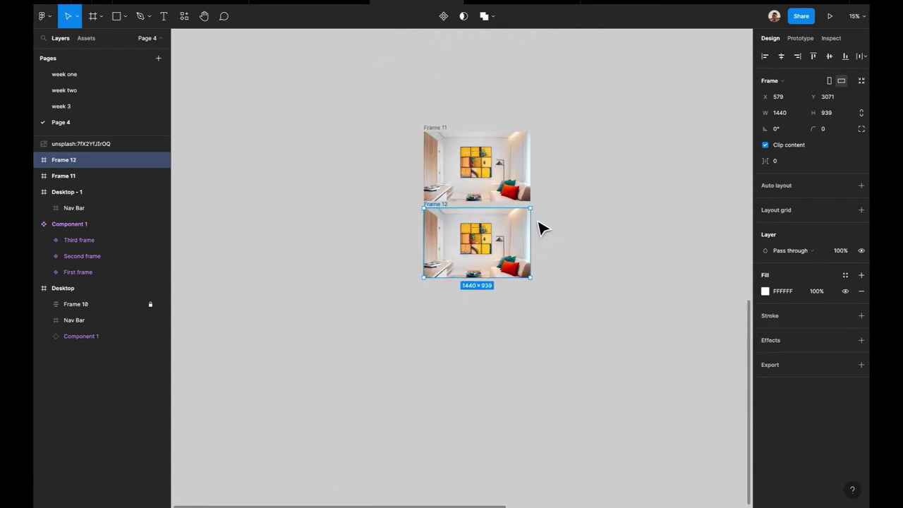
double_click(515, 235)
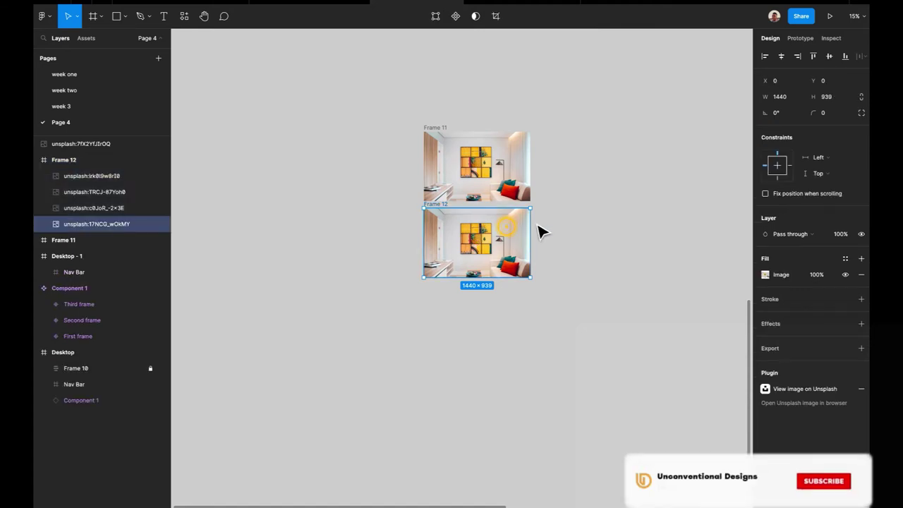
click(437, 204)
click(764, 145)
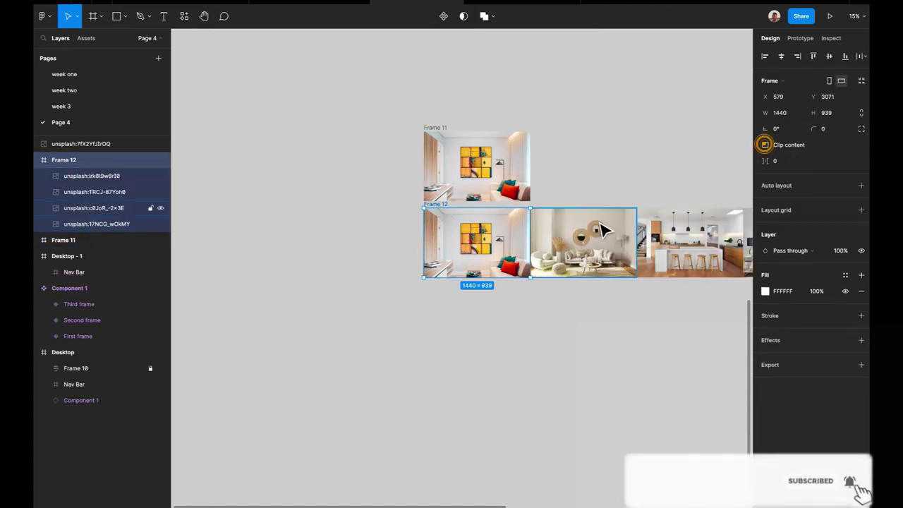
drag(530, 233, 430, 276)
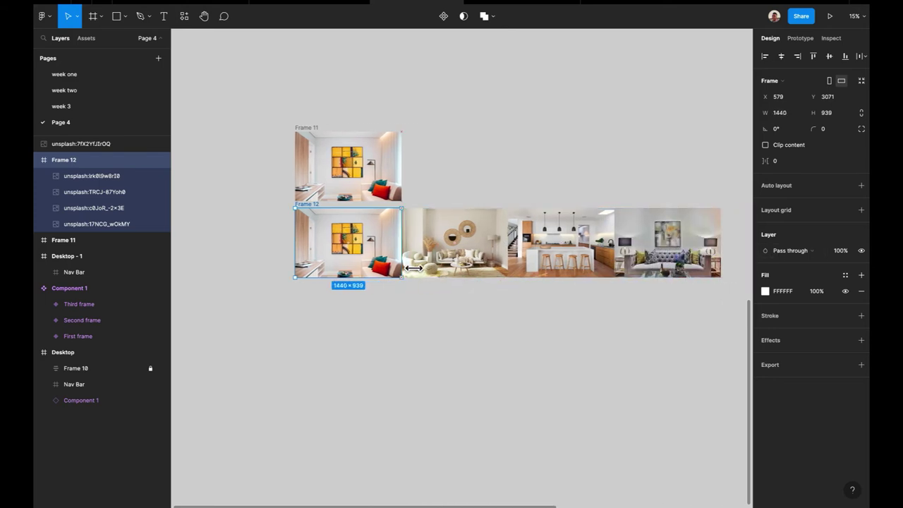
Slide Frame 12's four photos left by one image width.
click(374, 261)
shift+click(455, 243)
shift+click(561, 240)
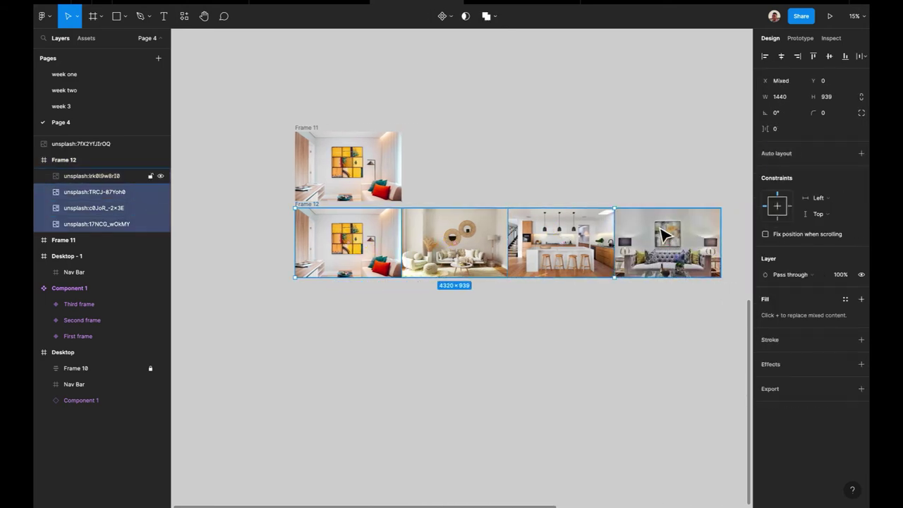
shift+click(666, 237)
drag(667, 236, 563, 242)
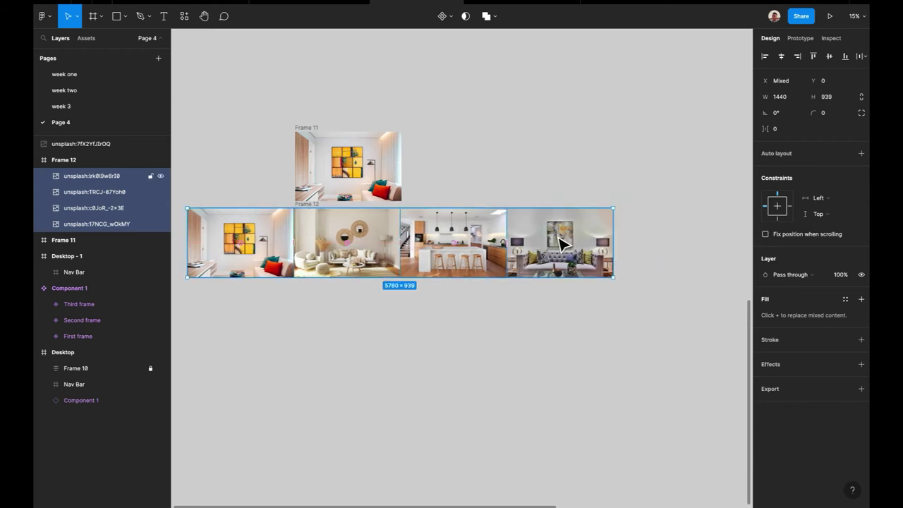
Drag the photo strip slightly so it lines up with Frame 12.
scroll(563, 243, up, 5)
scroll(561, 243, left, 10)
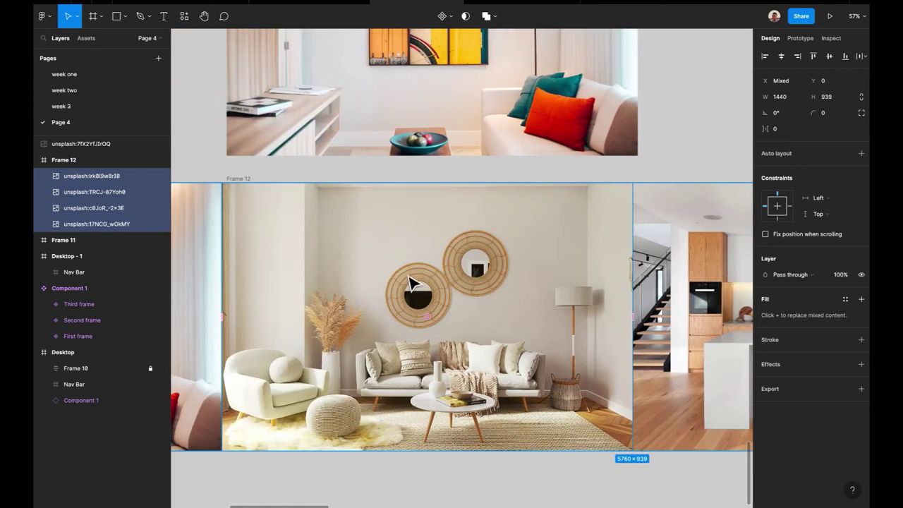
drag(382, 286, 389, 286)
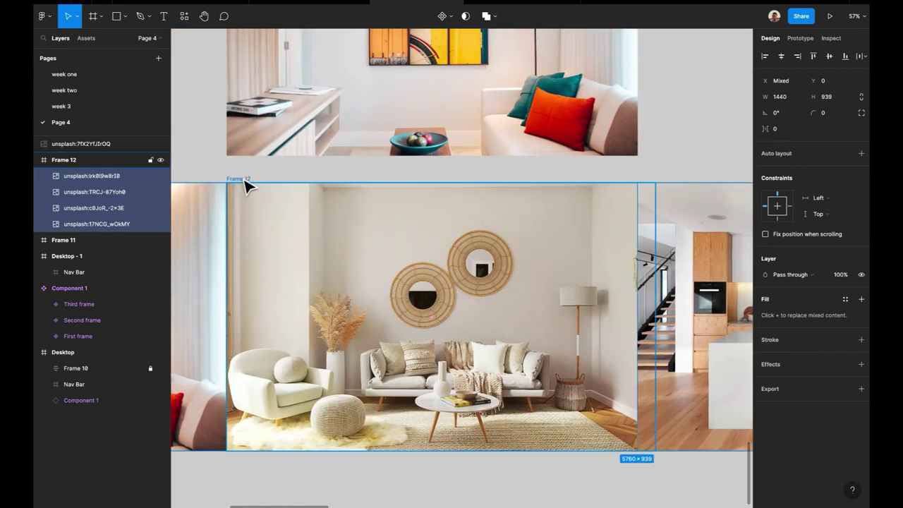
scroll(245, 186, up, 10)
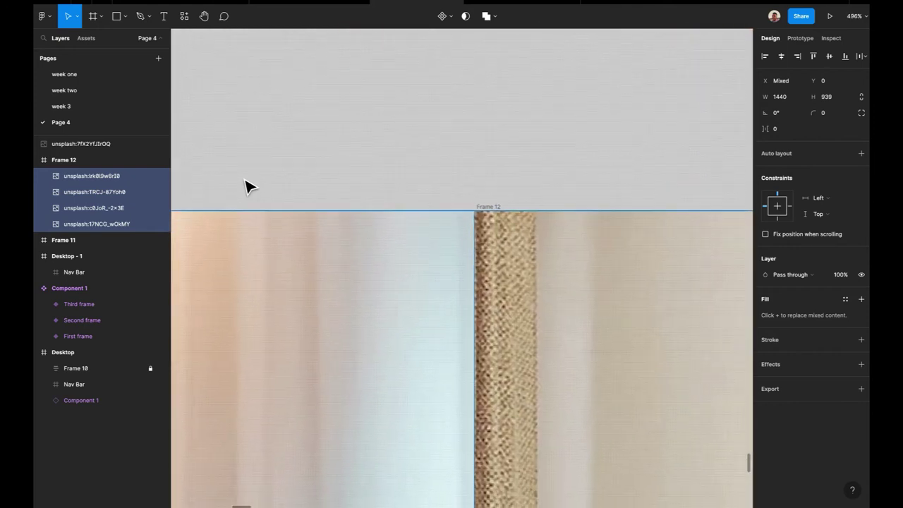
scroll(462, 192, right, 2)
scroll(462, 192, down, 1)
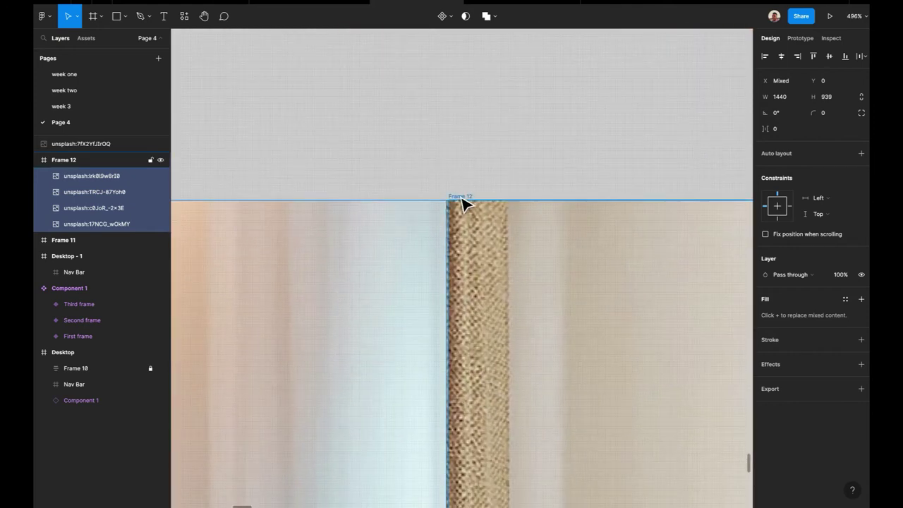
Select all four images in Frame 12 and arrow-nudge them flush with the frame's left edge.
click(463, 203)
click(403, 266)
scroll(403, 265, right, 5)
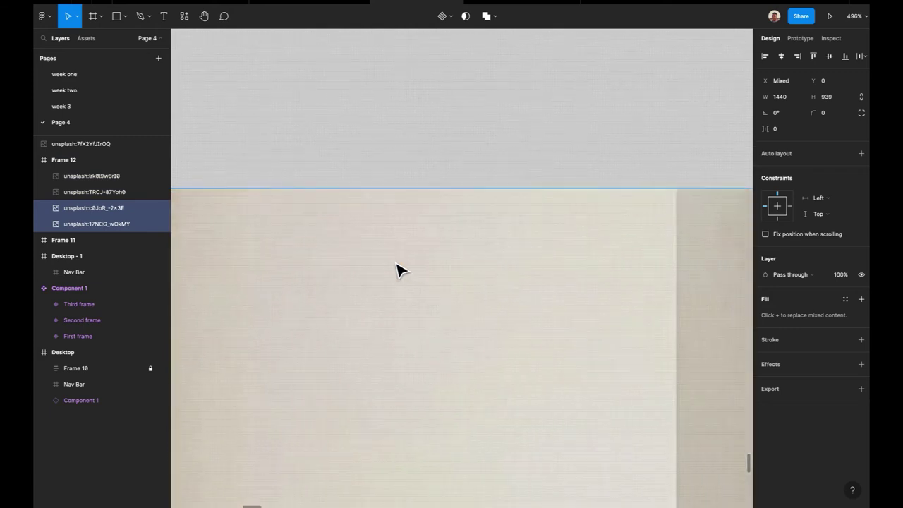
scroll(595, 256, down, 3)
scroll(616, 259, down, 10)
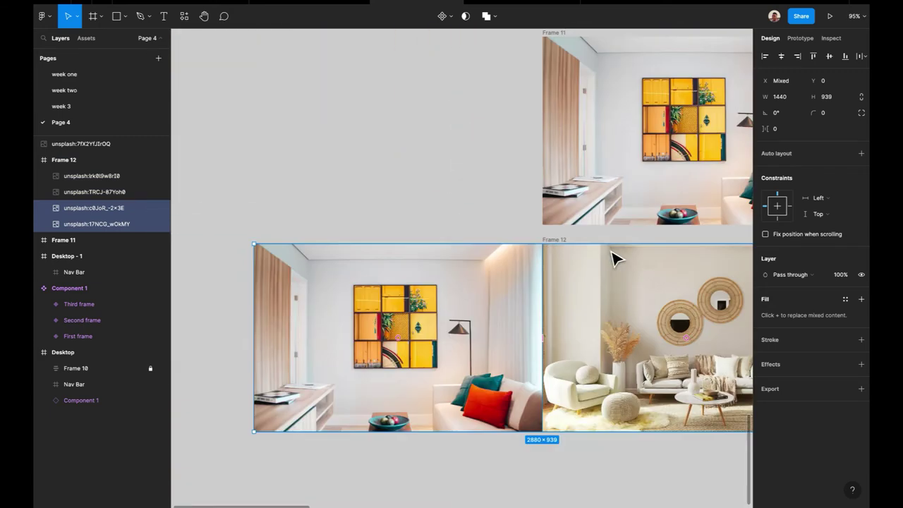
shift+click(595, 291)
scroll(595, 292, right, 5)
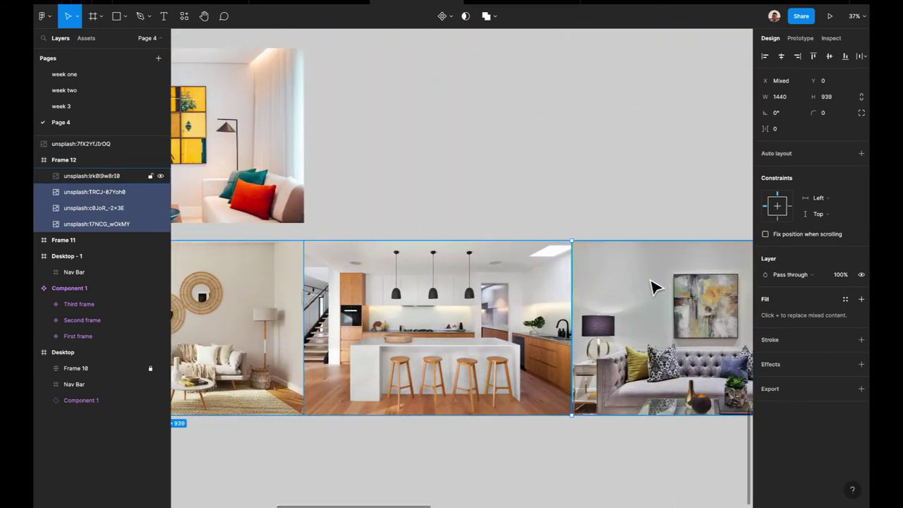
shift+click(651, 286)
scroll(651, 287, right, 5)
scroll(583, 285, left, 5)
scroll(581, 287, up, 6)
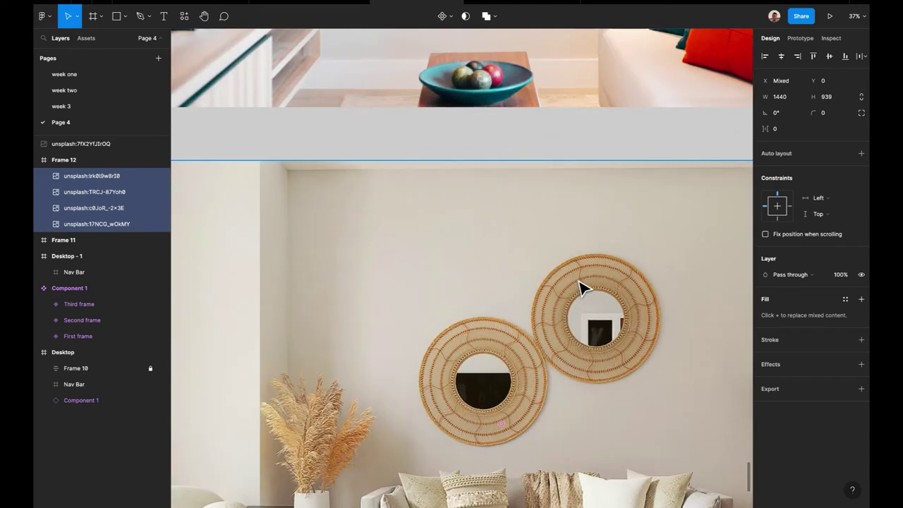
scroll(581, 289, up, 8)
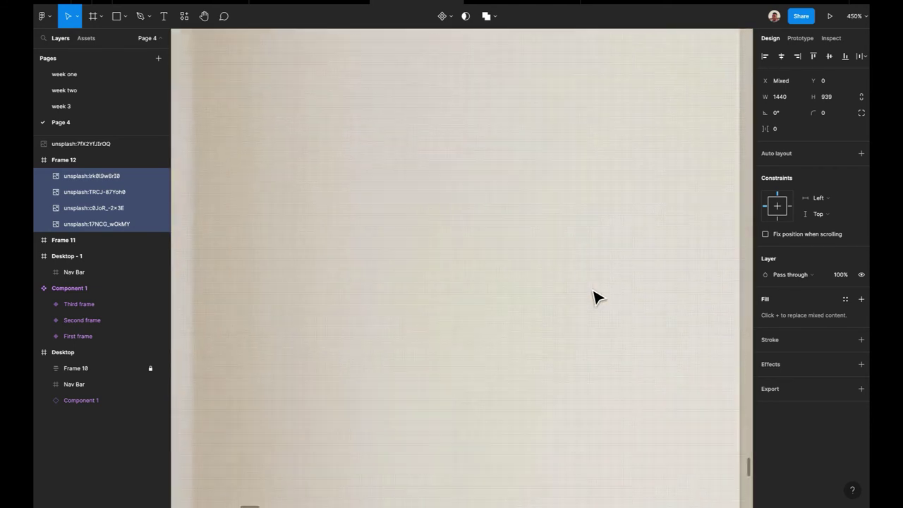
scroll(593, 297, up, 3)
scroll(592, 296, left, 3)
scroll(595, 297, up, 2)
scroll(595, 296, left, 3)
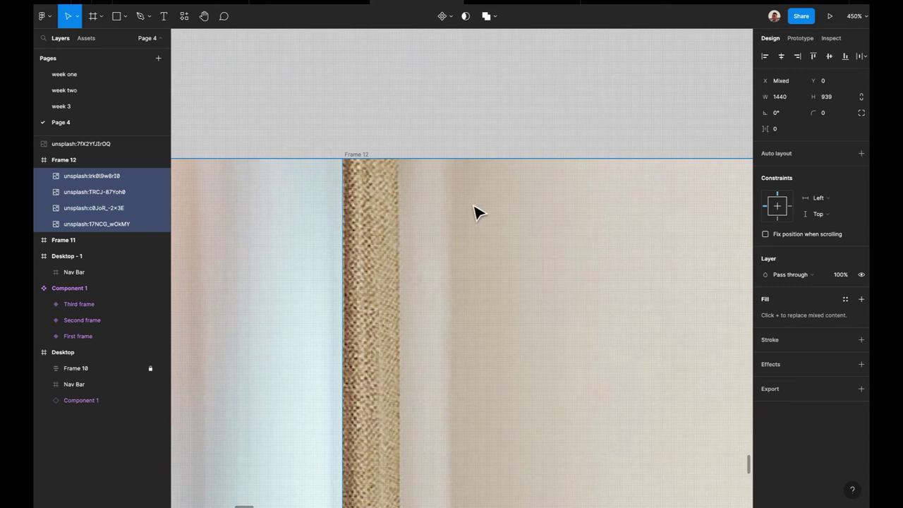
key(Right)
key(Right)
key(Right)
key(Right)
key(Right)
key(Right)
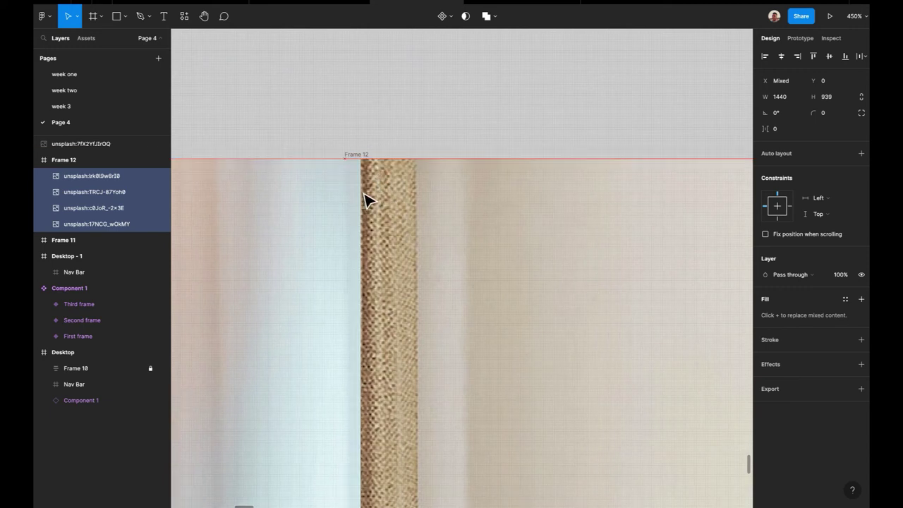
key(Left)
key(Left)
key(Left)
key(Left)
click(363, 206)
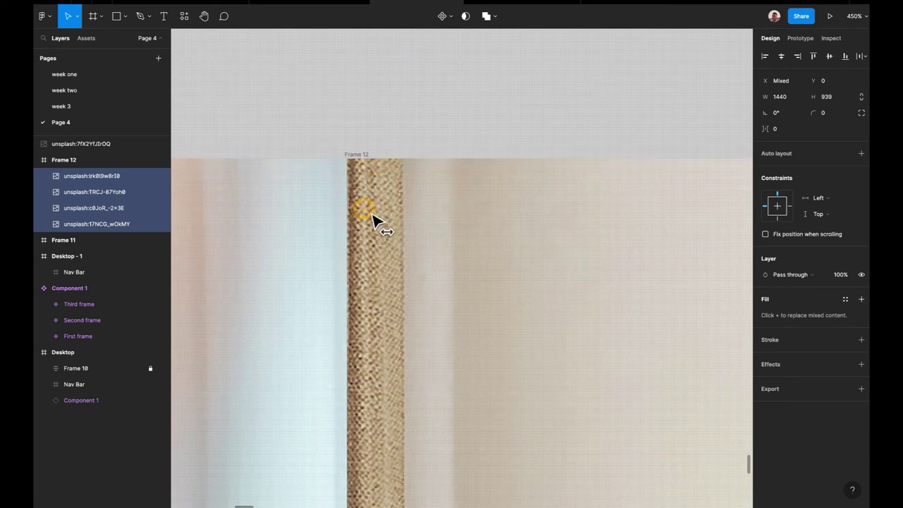
key(Left)
key(Right)
key(Left)
scroll(374, 138, down, 10)
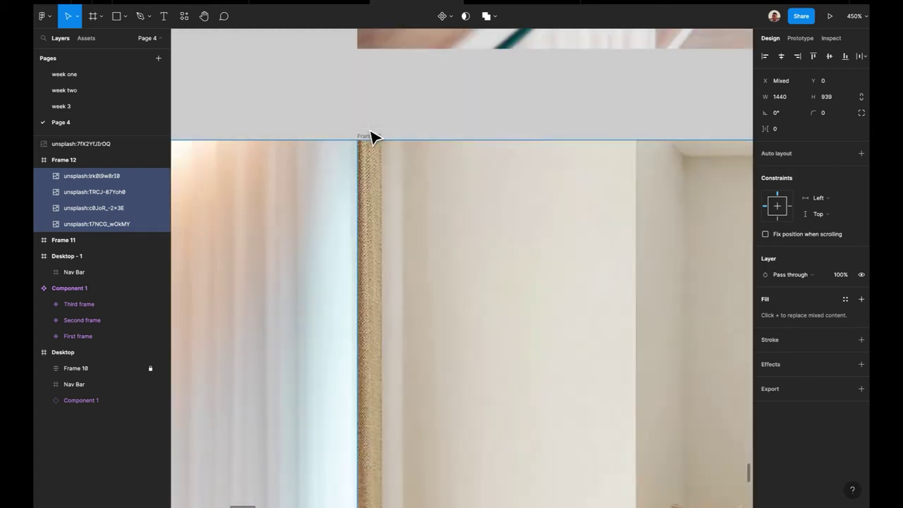
Turn on Clip content for Frame 12 and narrow it to 1440 wide.
click(653, 120)
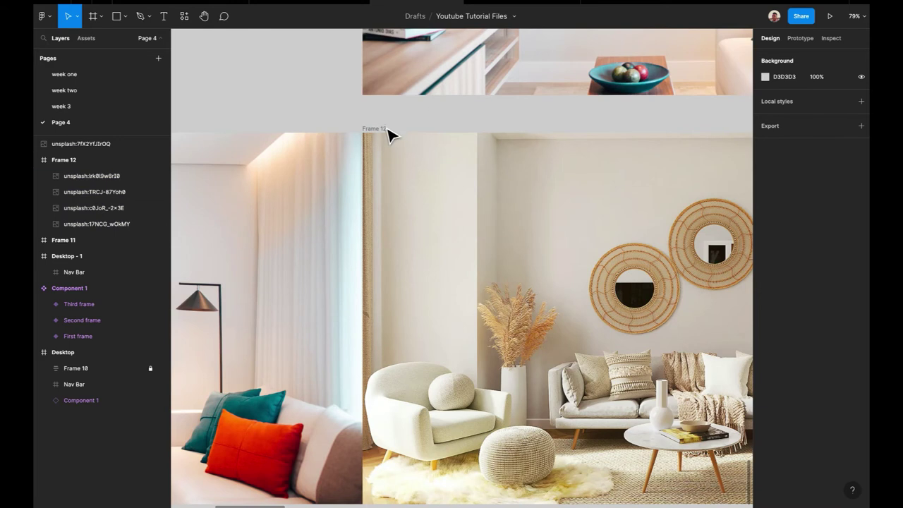
click(380, 127)
click(765, 145)
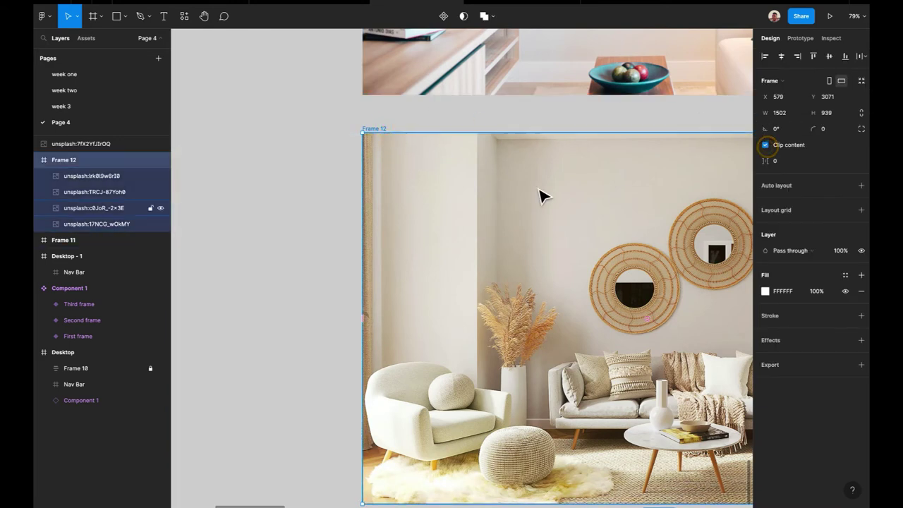
scroll(540, 195, down, 5)
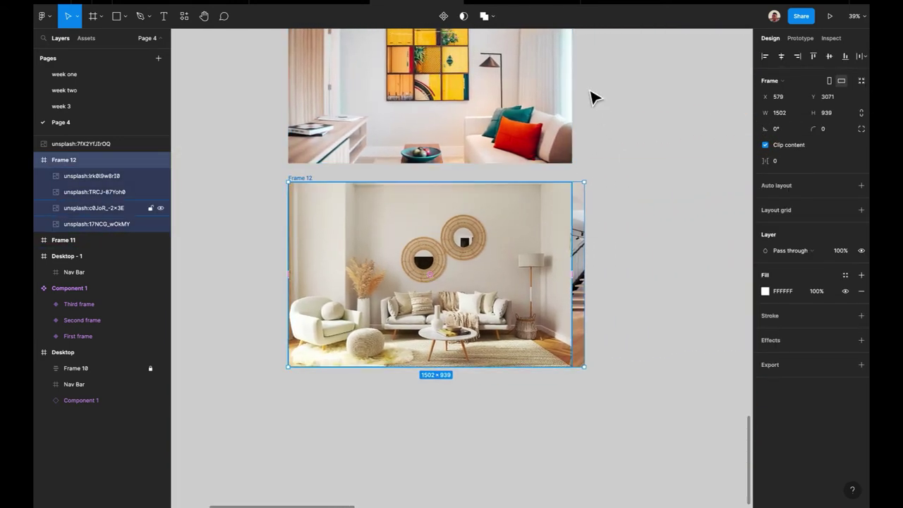
scroll(575, 254, up, 3)
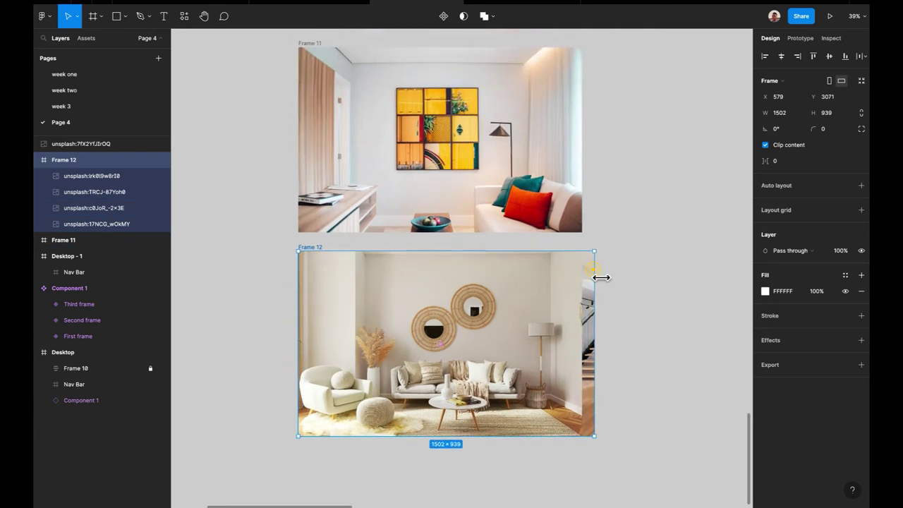
drag(600, 277, 591, 280)
scroll(627, 200, up, 1)
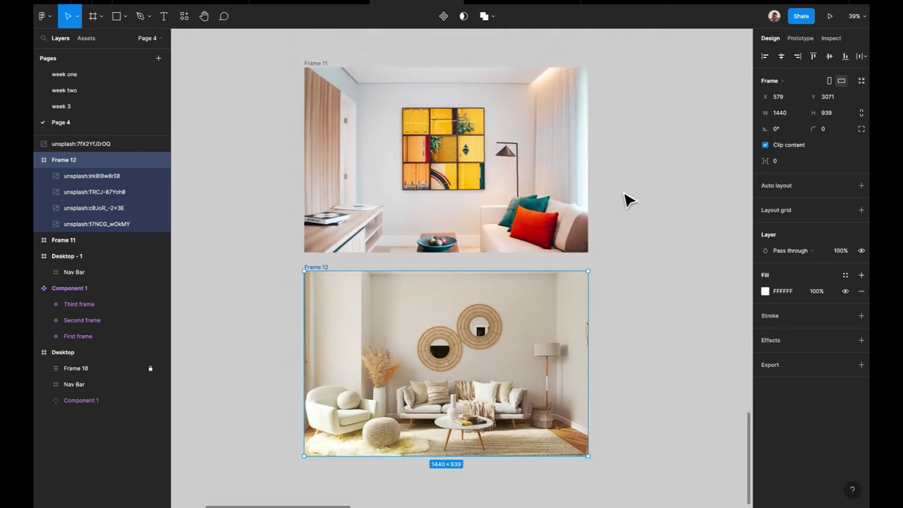
click(627, 200)
scroll(627, 200, down, 2)
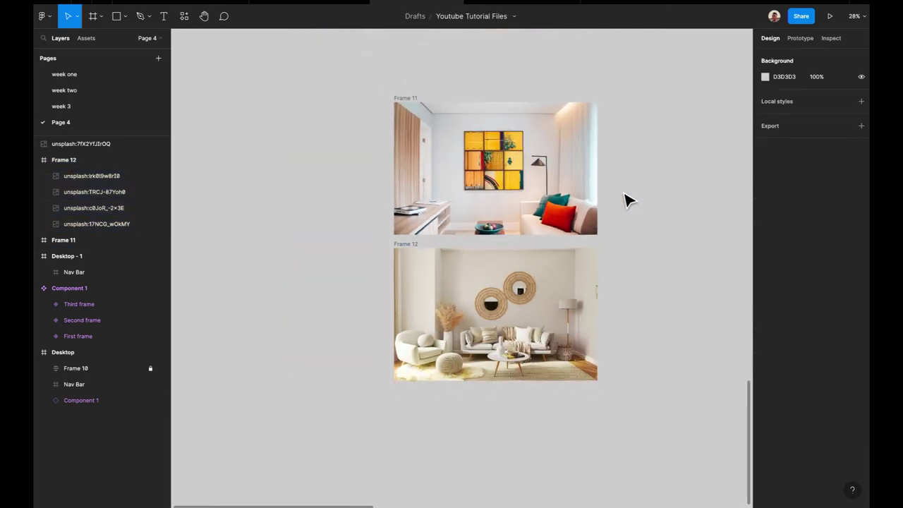
click(410, 247)
Duplicate Frame 12 below as Frame 13 and turn off its Clip content.
drag(413, 254, 417, 397)
scroll(415, 398, down, 1)
scroll(413, 401, down, 3)
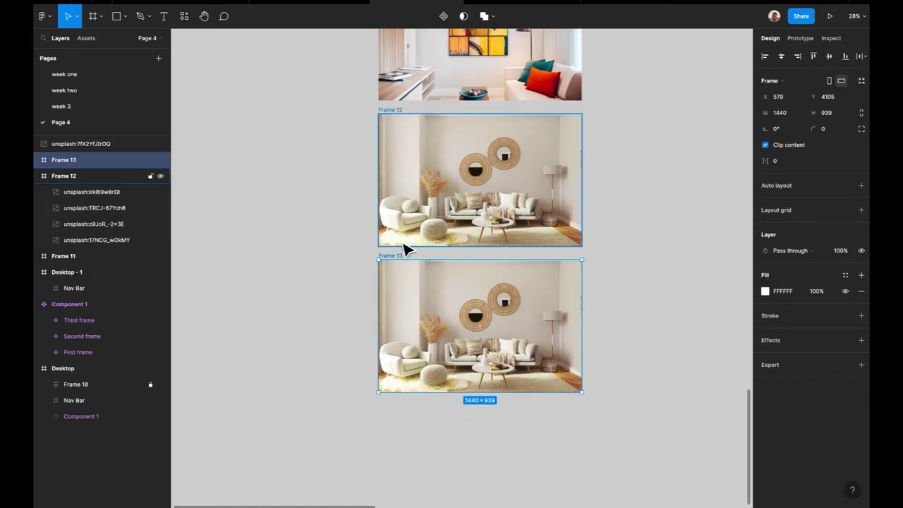
click(767, 145)
Select all four image layers inside Frame 13.
scroll(504, 302, down, 5)
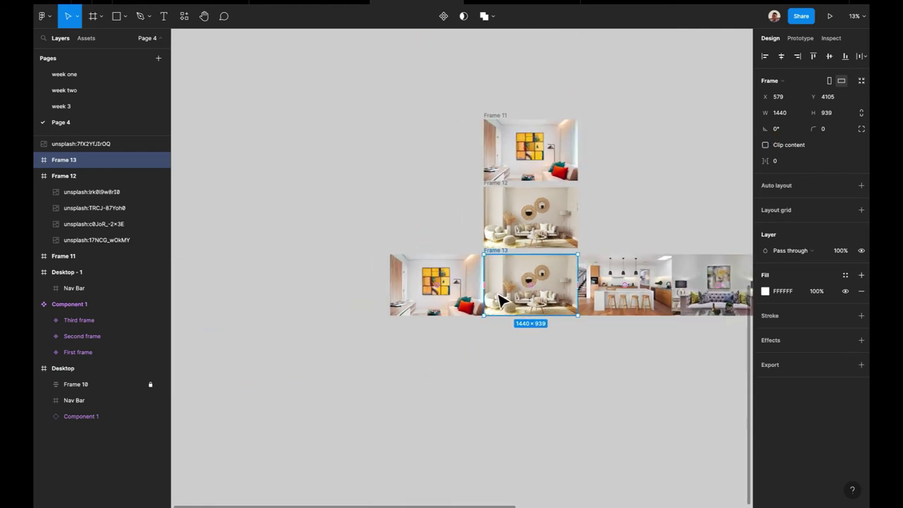
click(469, 296)
click(607, 278)
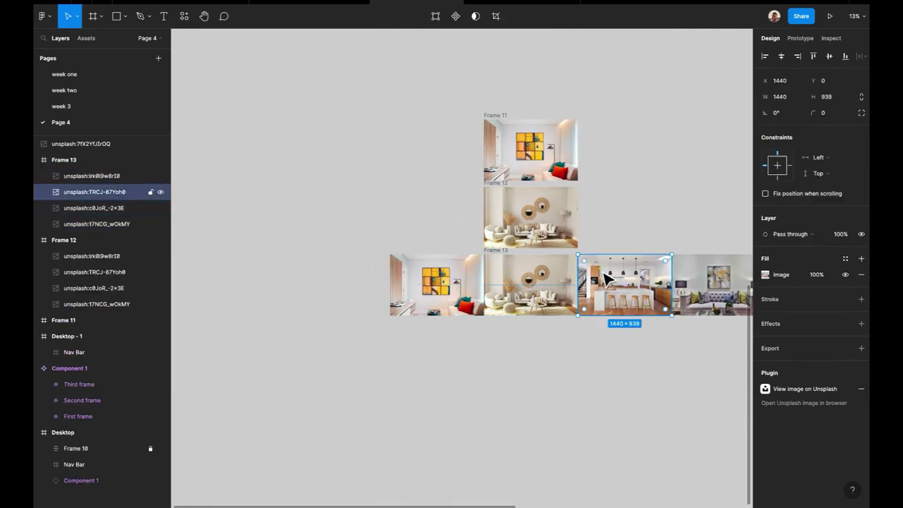
click(707, 271)
scroll(564, 282, right, 3)
key(Escape)
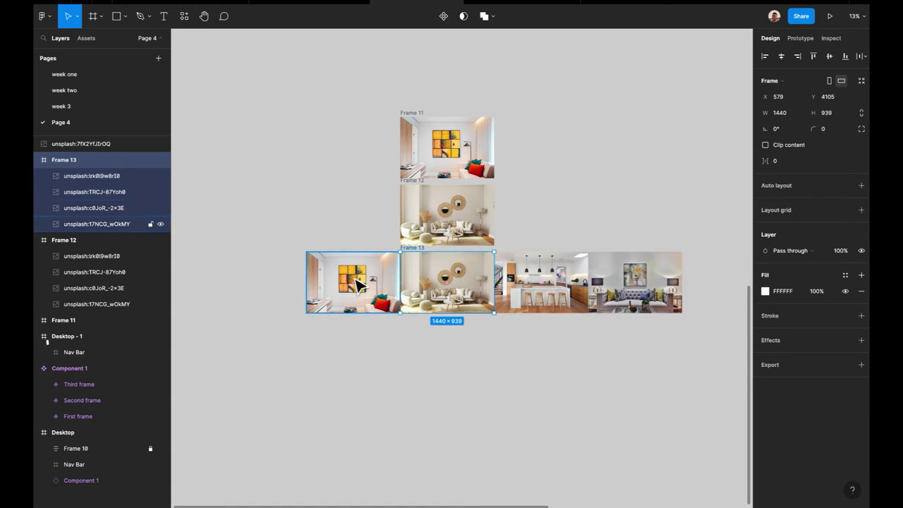
click(358, 282)
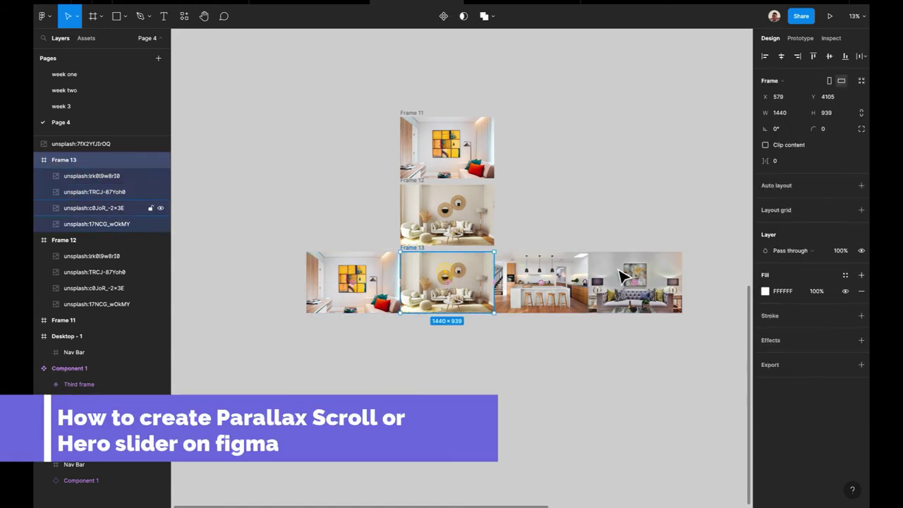
click(639, 279)
key(Tab)
key(Tab)
key(Tab)
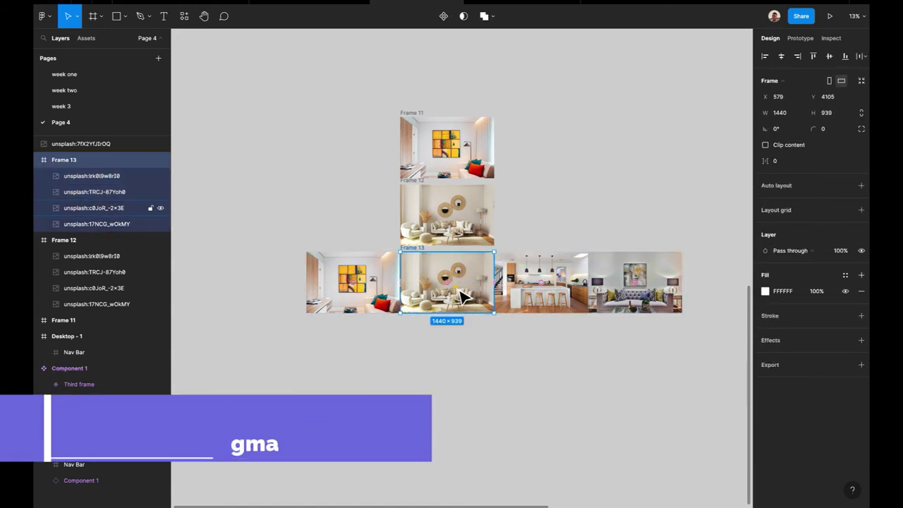
key(shift+Return)
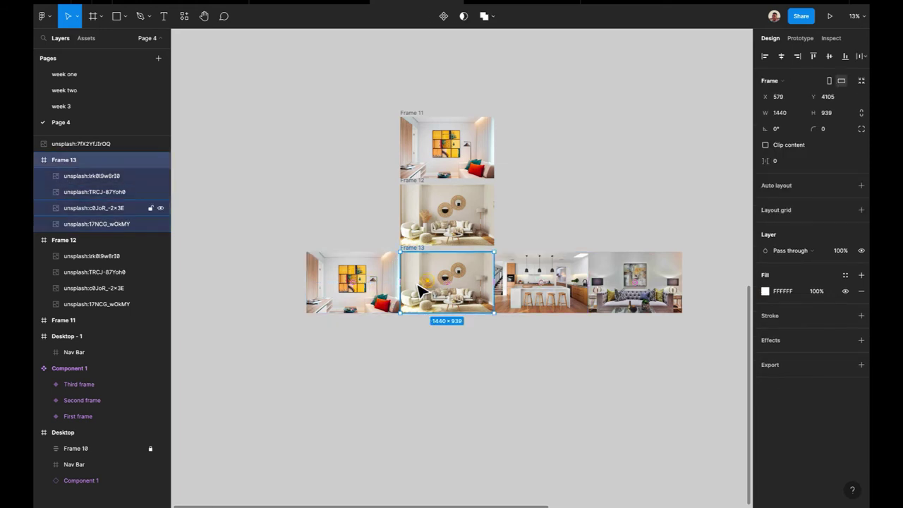
click(98, 174)
shift+click(93, 192)
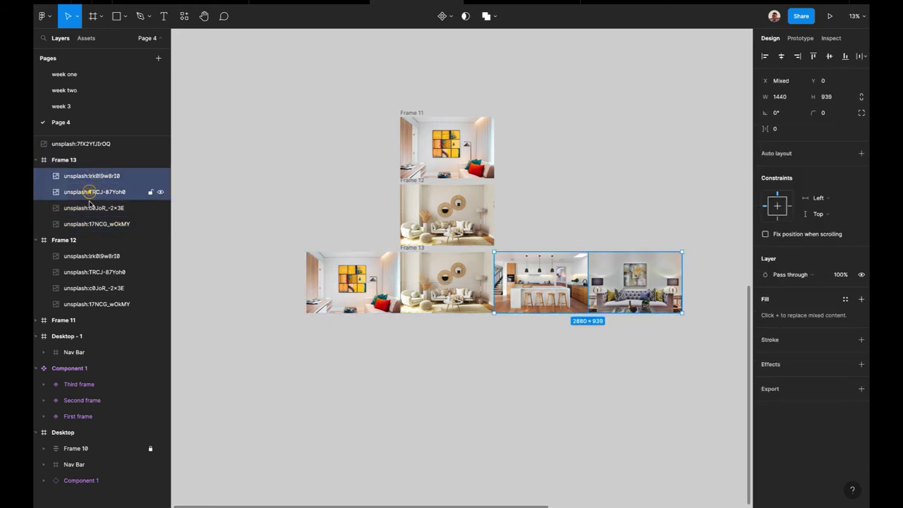
click(92, 208)
shift+click(89, 223)
shift+click(79, 179)
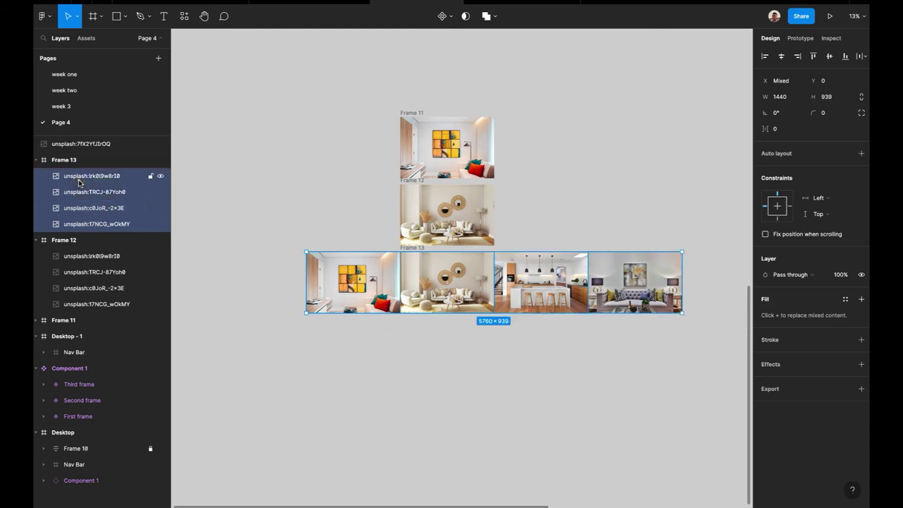
Slide Frame 13's image strip left so the kitchen photo fills the frame.
scroll(544, 282, up, 5)
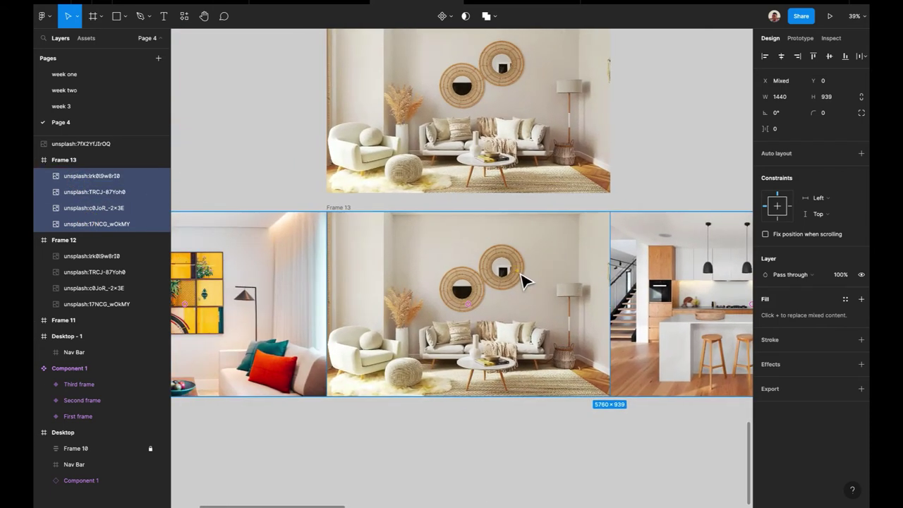
drag(526, 280, 456, 278)
scroll(466, 276, up, 3)
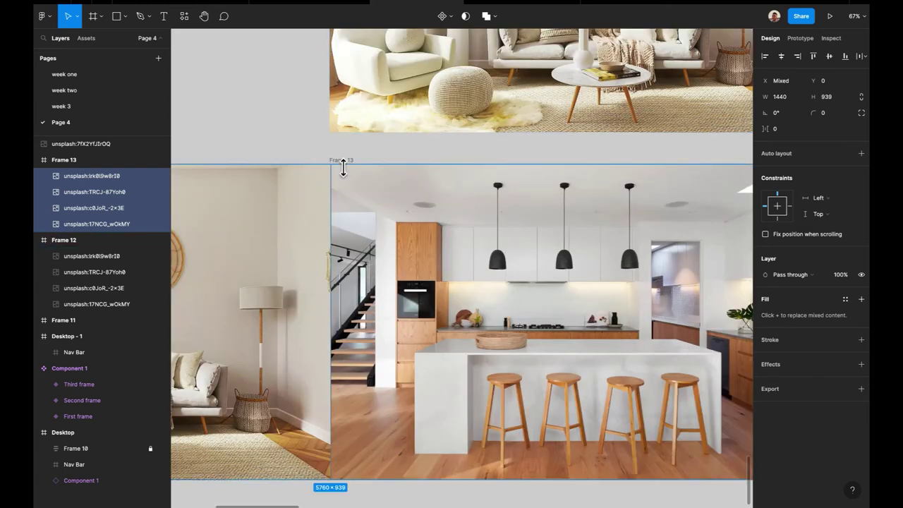
key(Left)
key(Left)
key(Left)
key(Left)
key(Left)
key(Left)
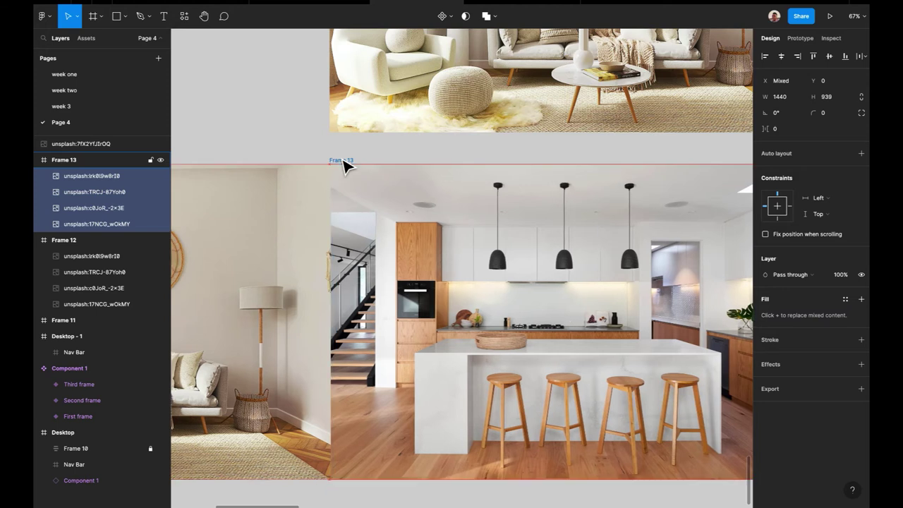
scroll(345, 166, up, 5)
key(Left)
key(Left)
key(Left)
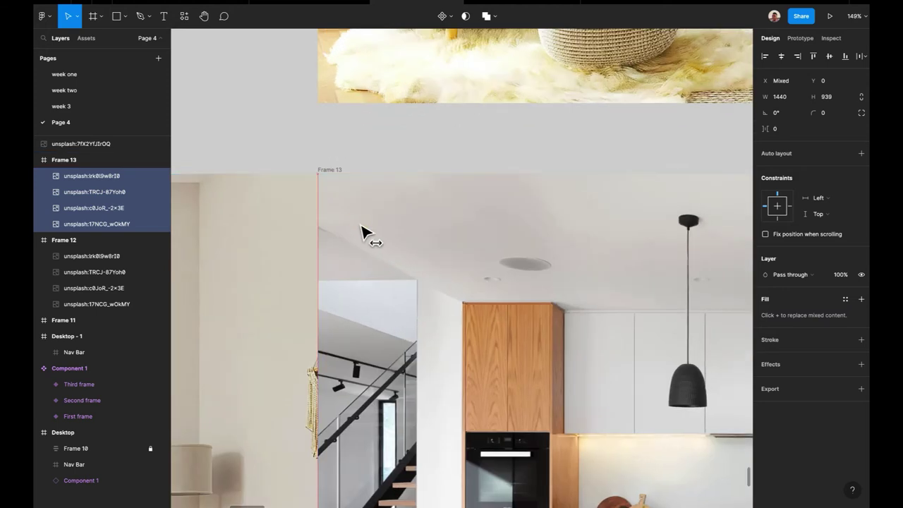
scroll(361, 176, down, 8)
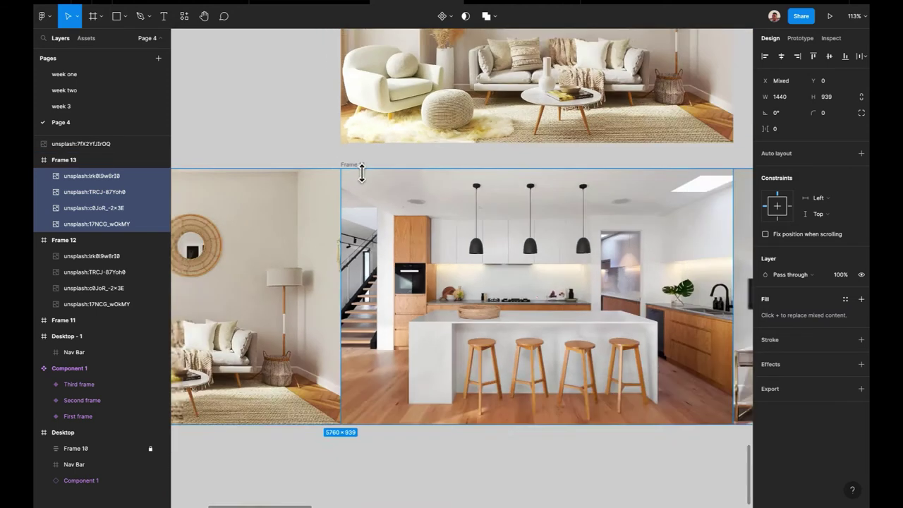
scroll(409, 197, up, 2)
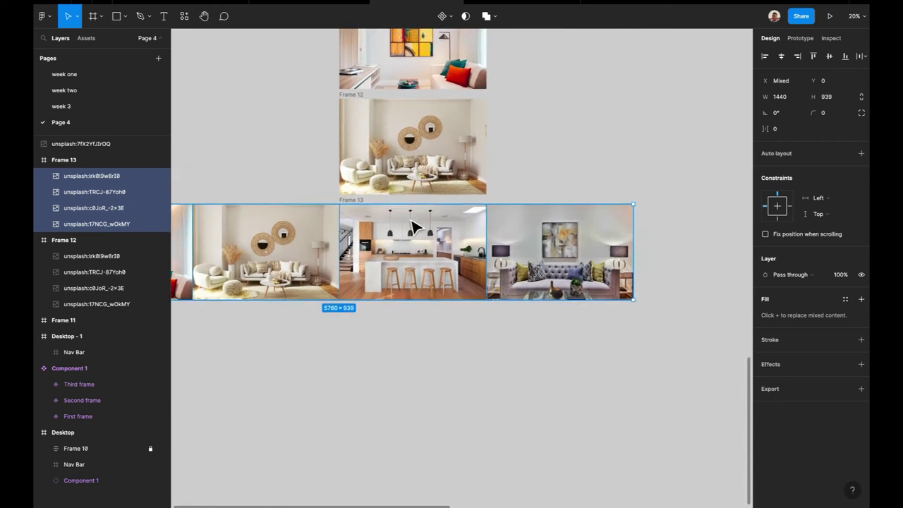
click(451, 349)
scroll(452, 349, up, 10)
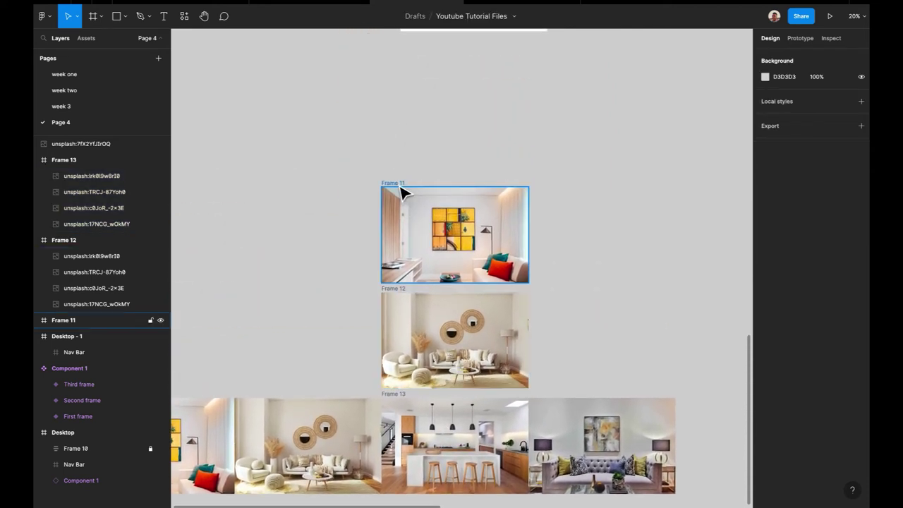
Rename Frames 11, 12 and 13 to Frame 1, Frame 2 and Frame 3.
click(394, 183)
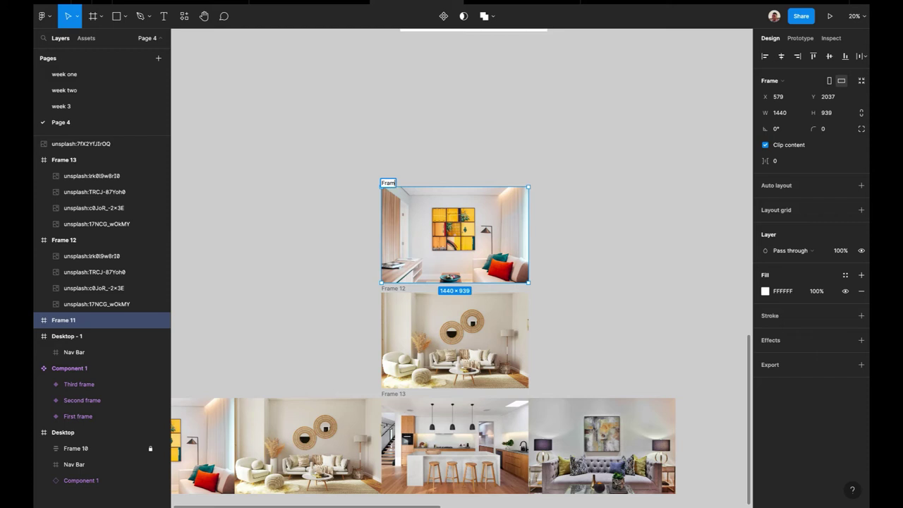
key(Return)
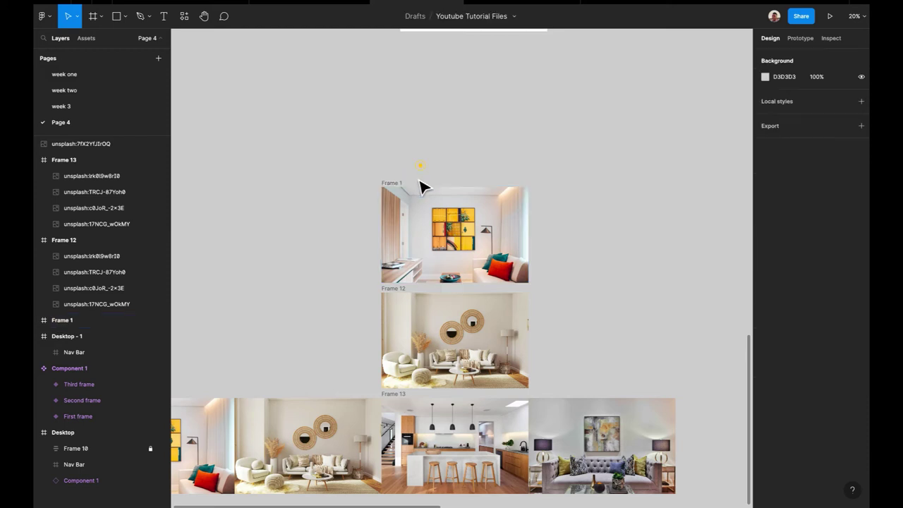
click(395, 288)
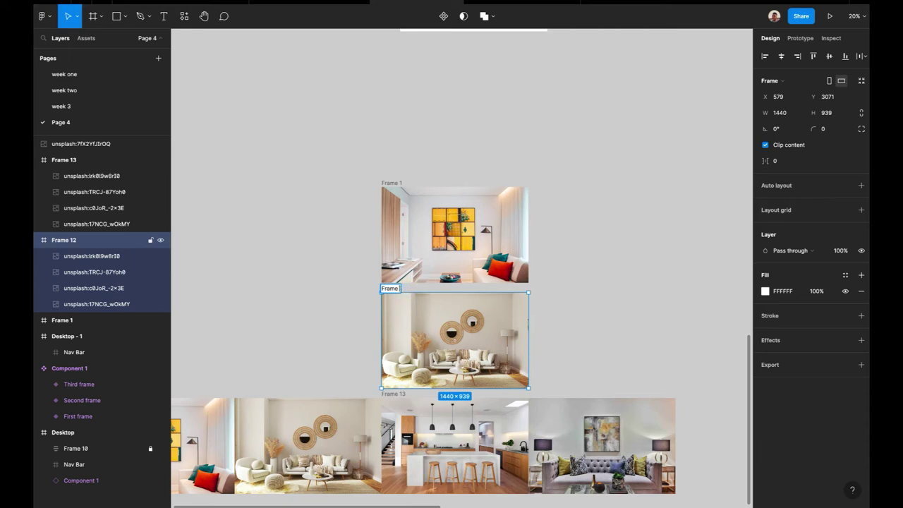
key(Return)
scroll(416, 360, down, 1)
click(402, 377)
click(402, 377)
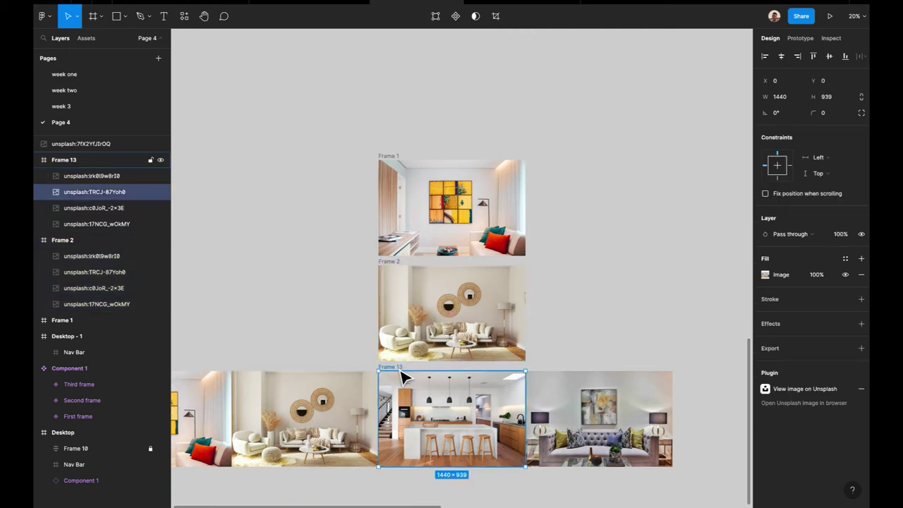
double_click(394, 367)
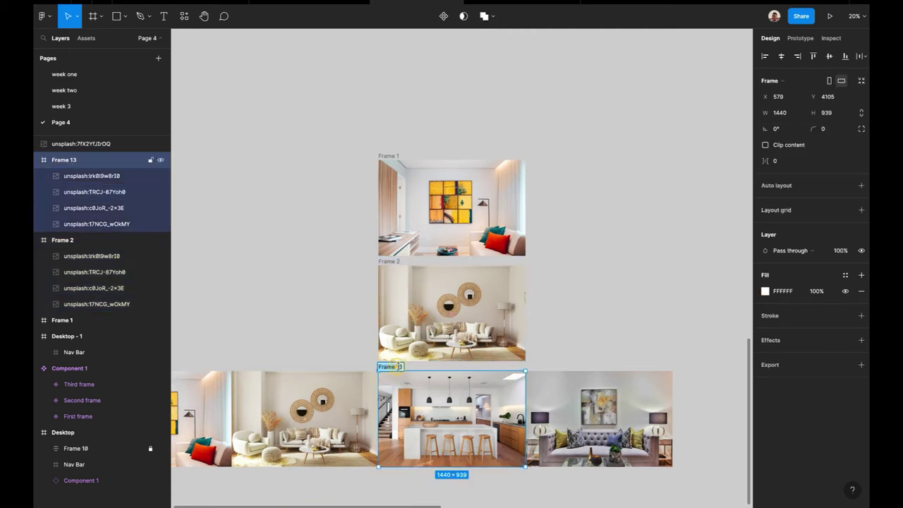
click(520, 323)
click(571, 307)
scroll(571, 306, down, 2)
Enable Clip content on Frame 3 so only the kitchen image shows.
click(412, 357)
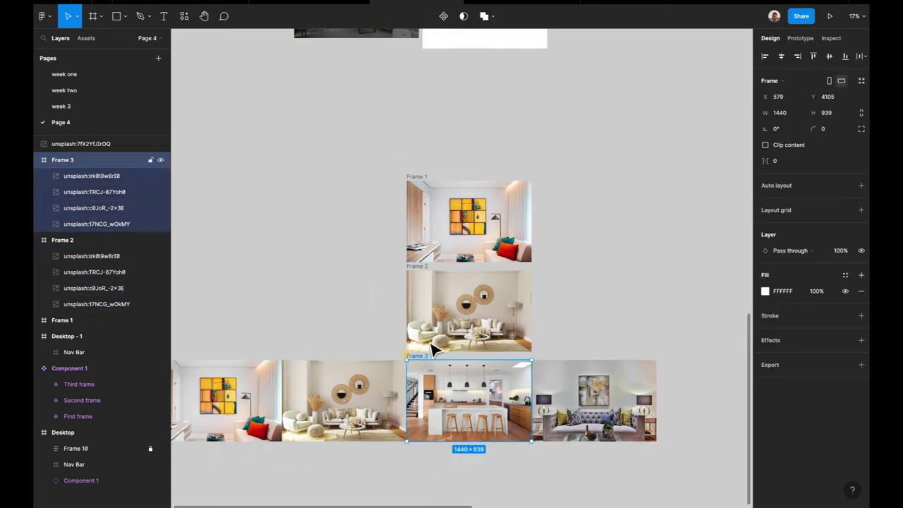
click(766, 146)
scroll(558, 297, down, 3)
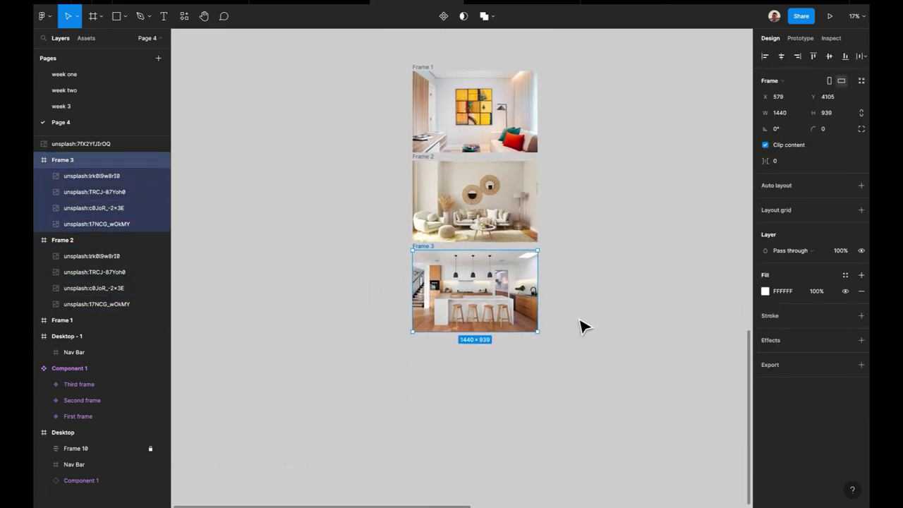
click(578, 318)
click(421, 248)
Duplicate Frame 3 directly below as Frame 4 and turn off its Clip content.
drag(430, 253, 430, 346)
scroll(432, 346, up, 5)
scroll(452, 348, down, 3)
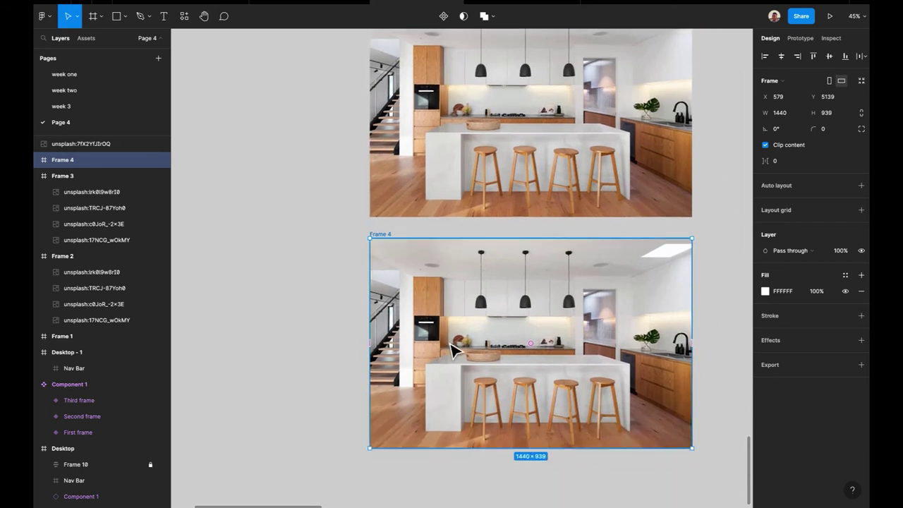
scroll(452, 339, down, 4)
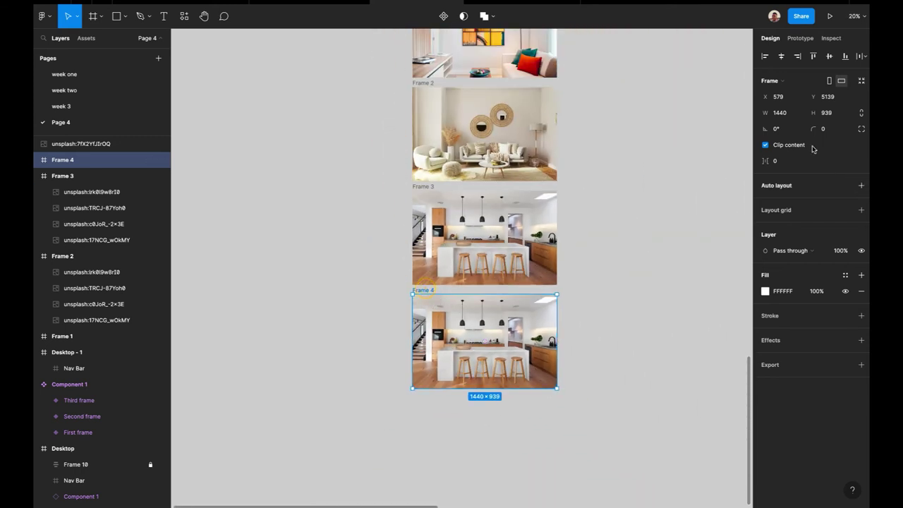
click(765, 145)
Shift Frame 4's image strip so the grey-sofa living room aligns with the frame.
click(585, 313)
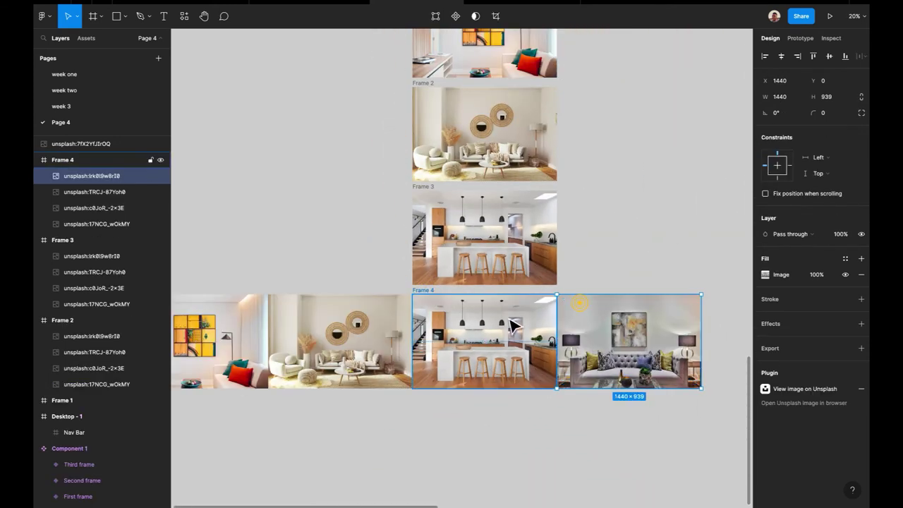
click(365, 343)
key(ctrl+a)
scroll(429, 328, up, 5)
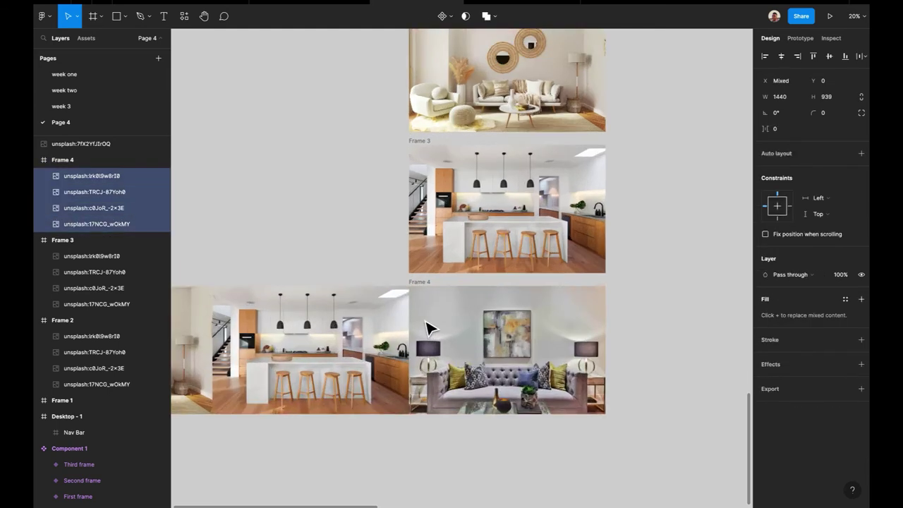
scroll(429, 328, up, 5)
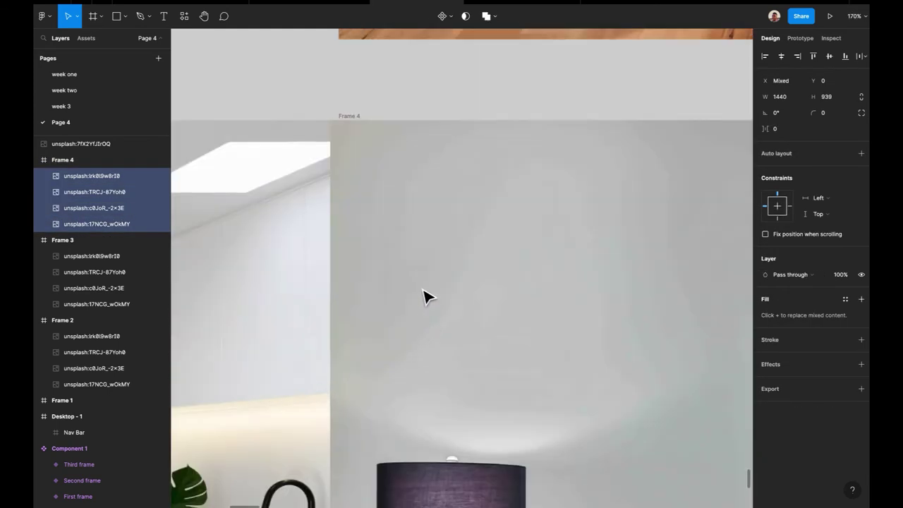
drag(422, 263, 428, 264)
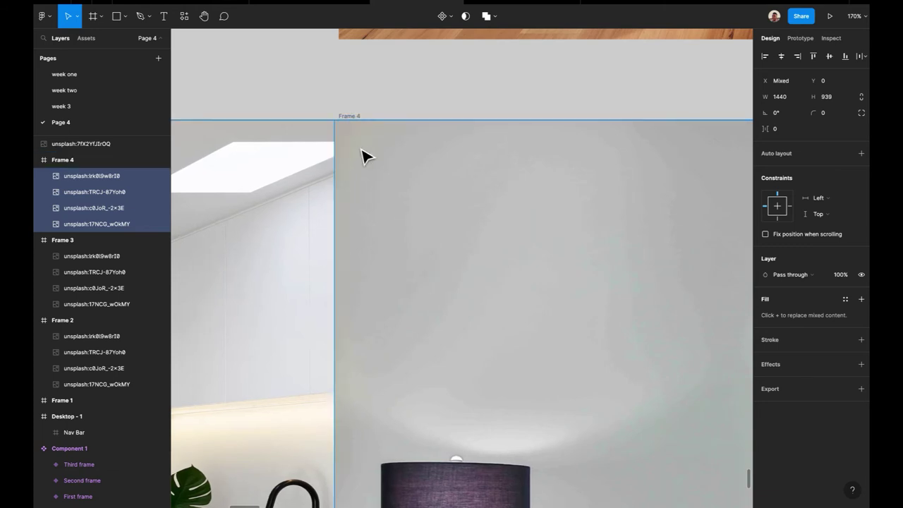
key(shift+Right)
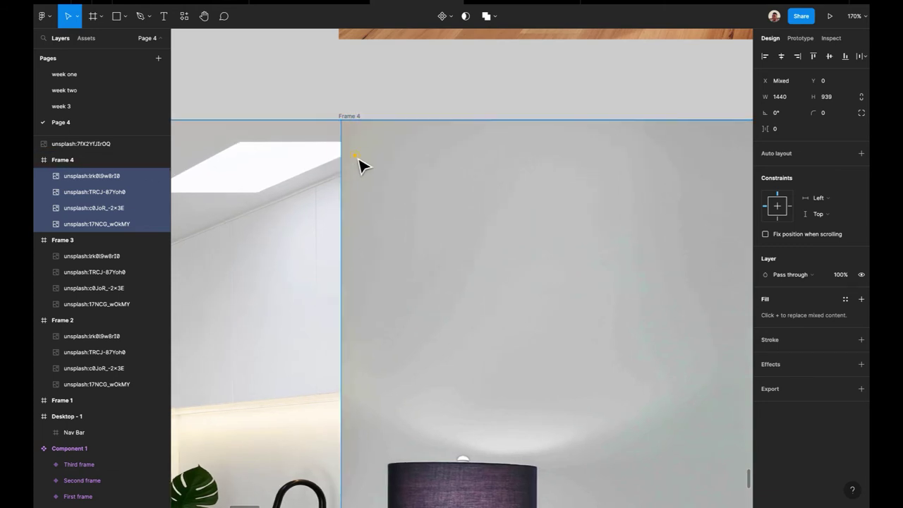
drag(359, 166, 355, 164)
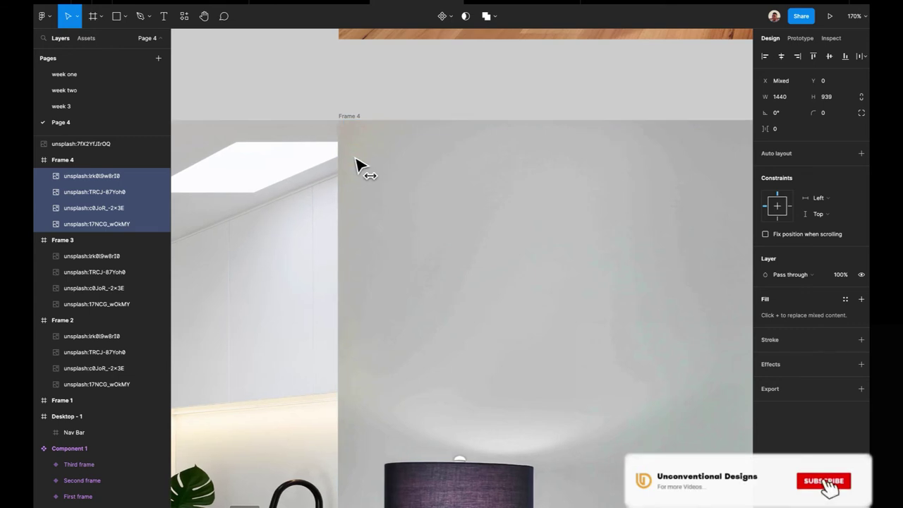
Re-enable Clip content on Frame 4.
click(350, 121)
scroll(350, 121, down, 10)
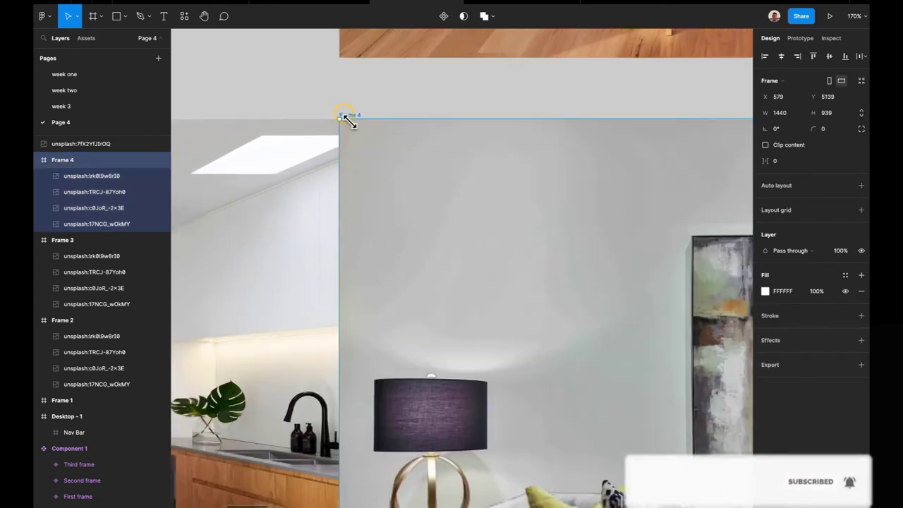
scroll(497, 209, up, 2)
scroll(497, 209, left, 2)
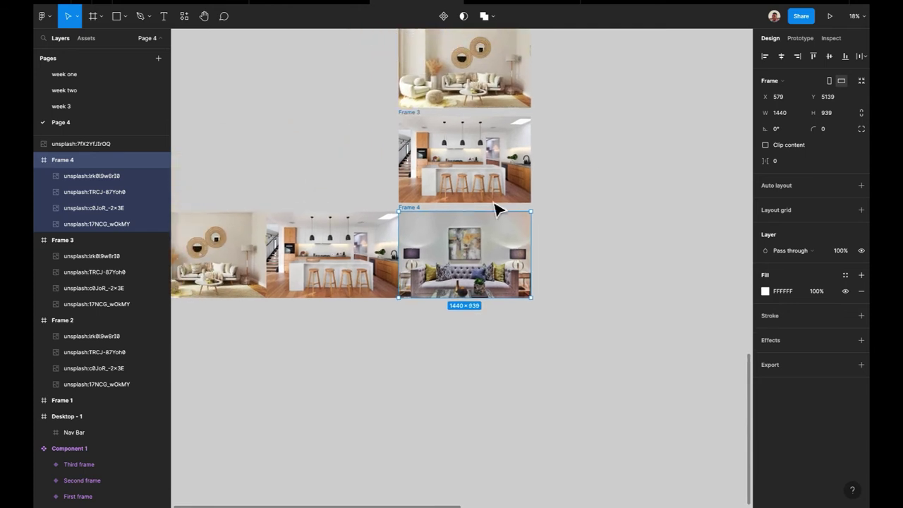
click(765, 146)
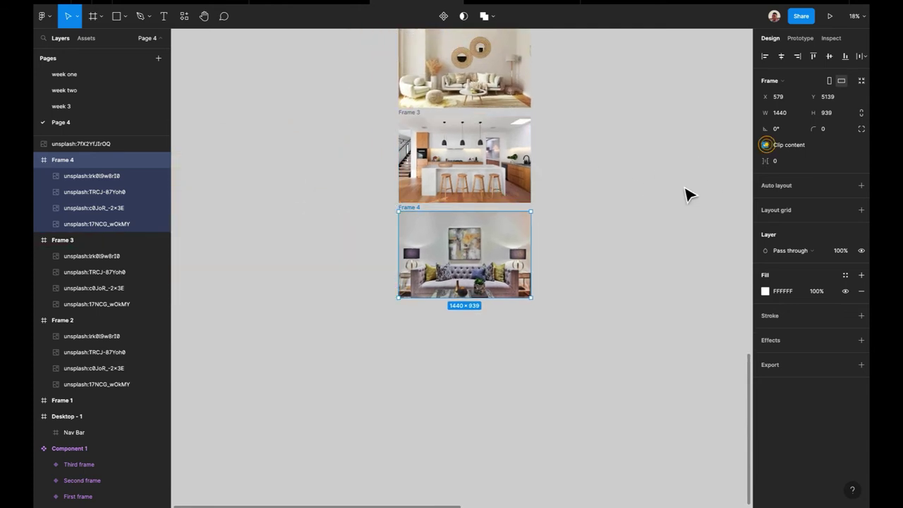
scroll(662, 204, down, 5)
scroll(663, 204, up, 5)
scroll(494, 155, down, 3)
scroll(494, 155, left, 3)
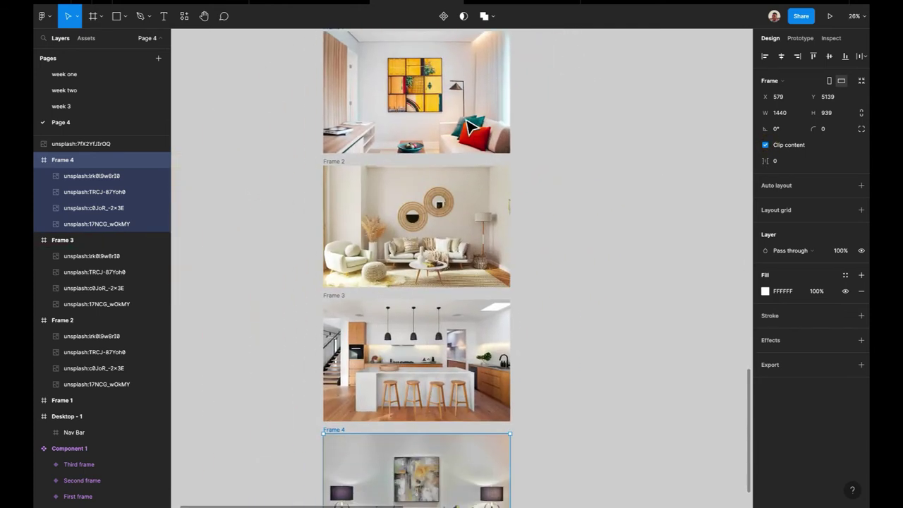
scroll(367, 113, up, 2)
Select Frames 1, 2, 3 and 4 together.
click(354, 104)
scroll(355, 103, down, 1)
scroll(354, 102, down, 2)
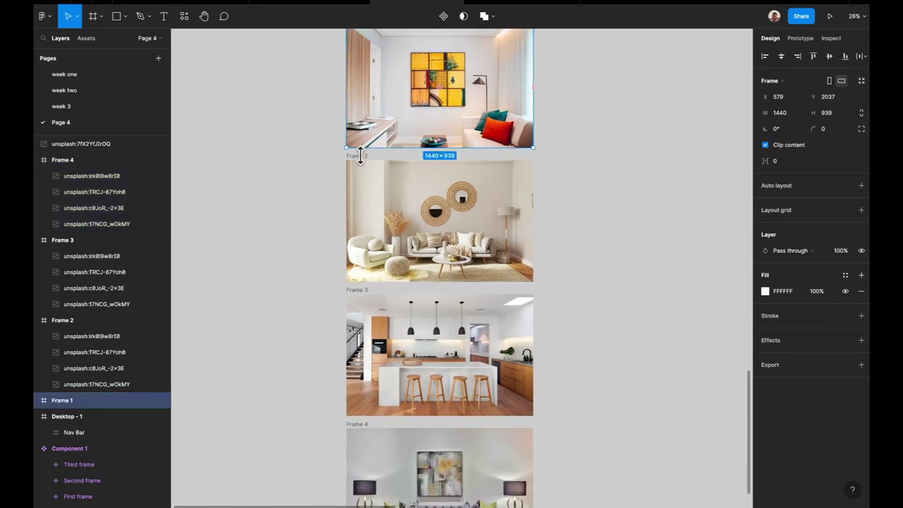
shift+click(359, 166)
shift+click(366, 295)
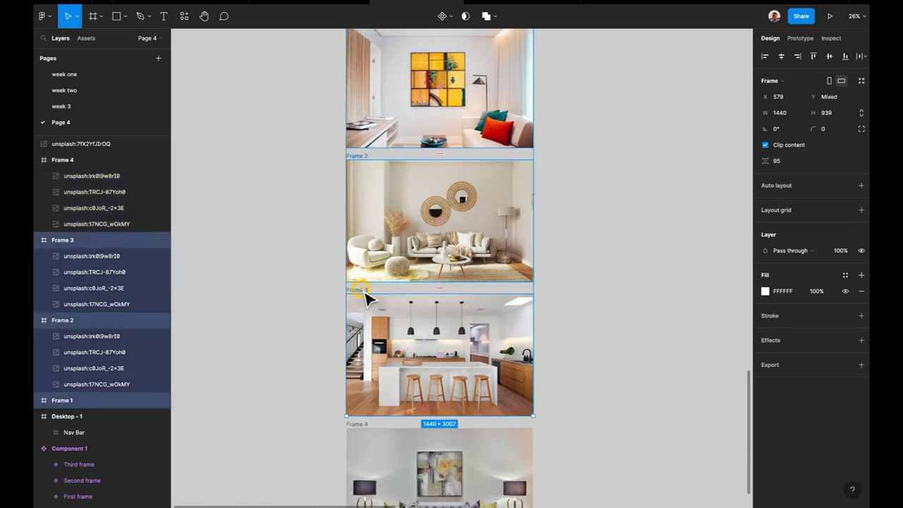
shift+click(365, 430)
scroll(366, 437, down, 5)
Create a component set, Component 2, from Frames 1–4 as Property 1 variants.
scroll(649, 199, up, 5)
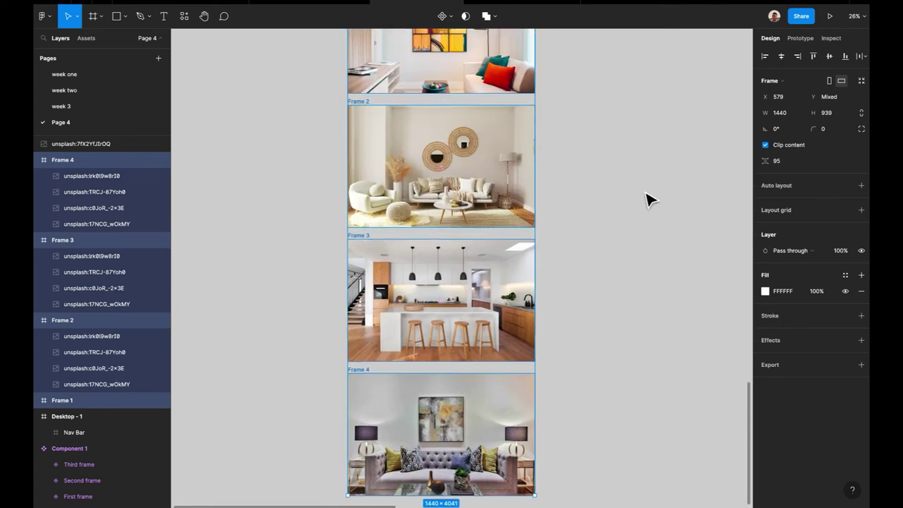
click(450, 18)
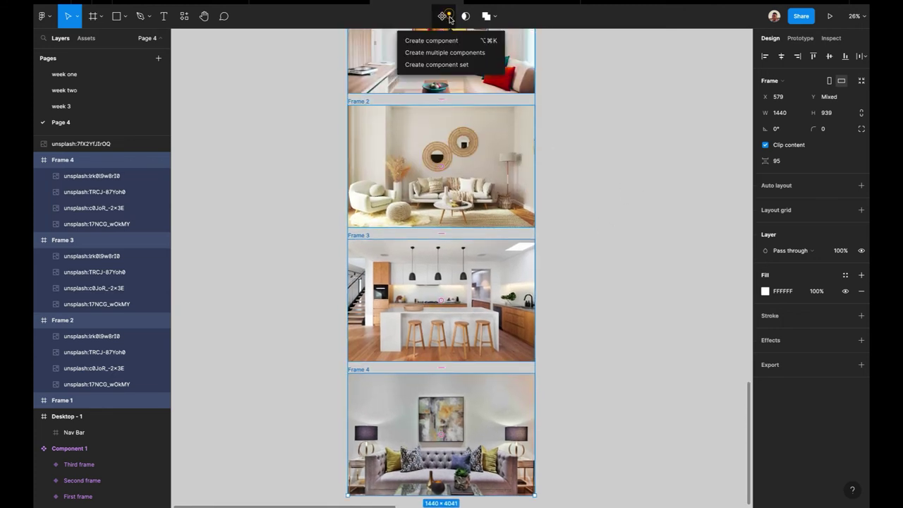
click(457, 67)
scroll(478, 202, up, 3)
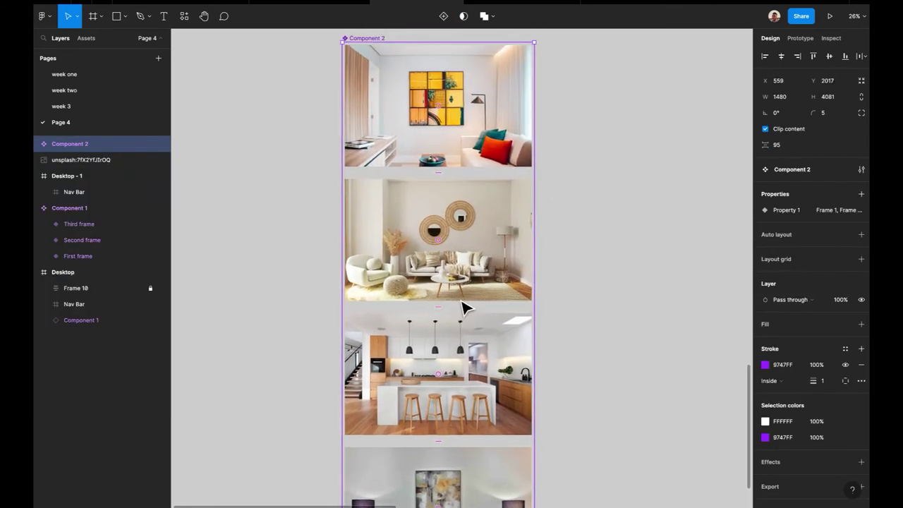
scroll(448, 240, down, 1)
click(432, 171)
scroll(432, 169, down, 1)
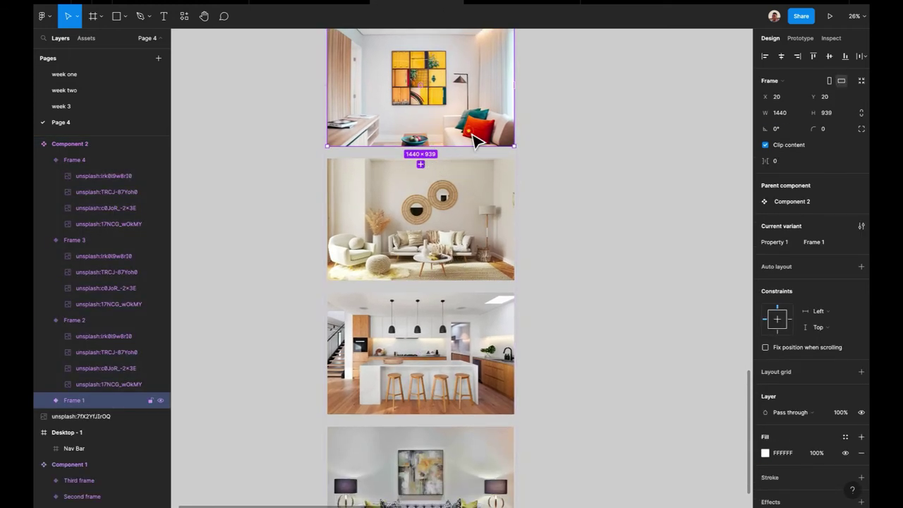
Connect Frame 1 to Frame 2 with an After delay (800ms) trigger.
scroll(471, 133, up, 2)
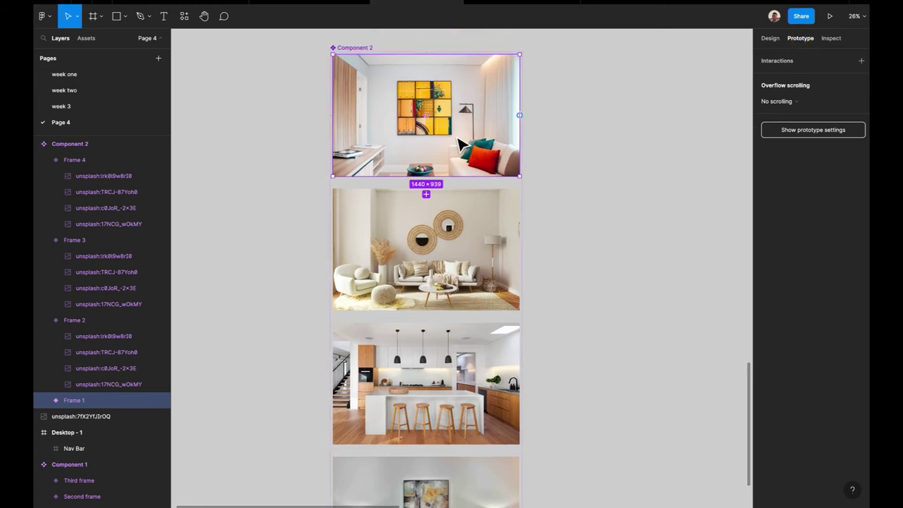
ctrl+scroll(416, 198, up, 5)
drag(449, 171, 449, 238)
ctrl+scroll(452, 240, down, 3)
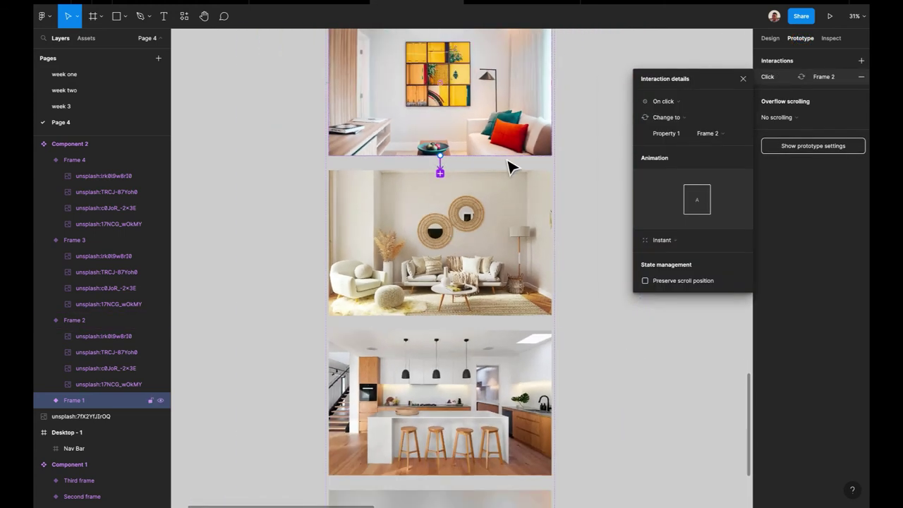
scroll(510, 181, up, 1)
click(678, 101)
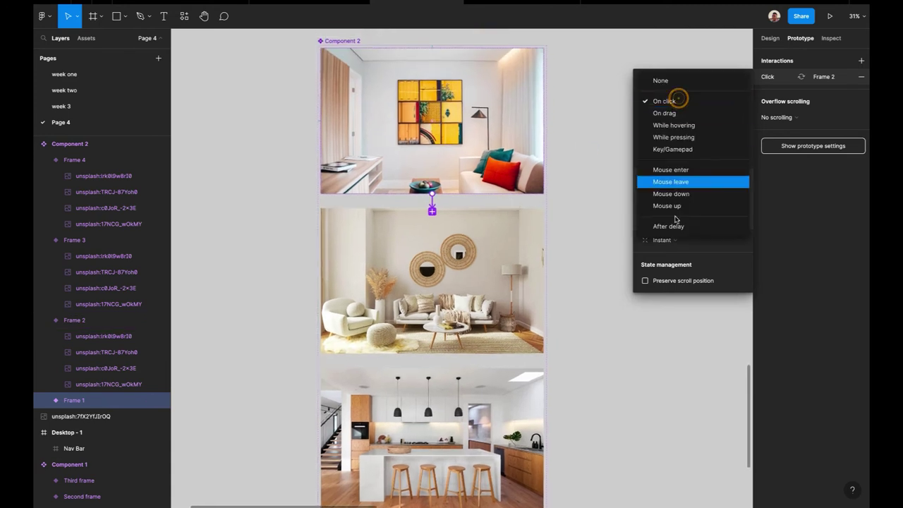
click(667, 225)
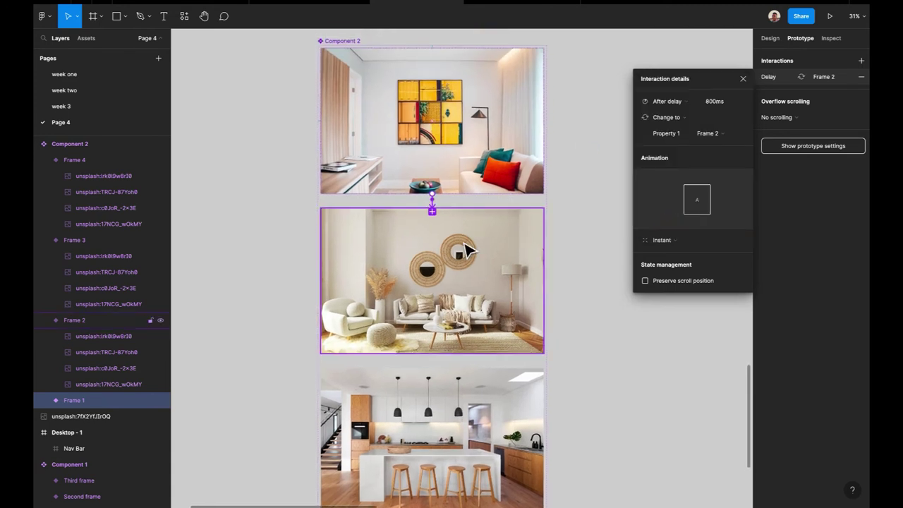
Connect Frame 2 to Frame 3, also triggered After delay.
click(459, 244)
drag(432, 372, 441, 399)
click(672, 101)
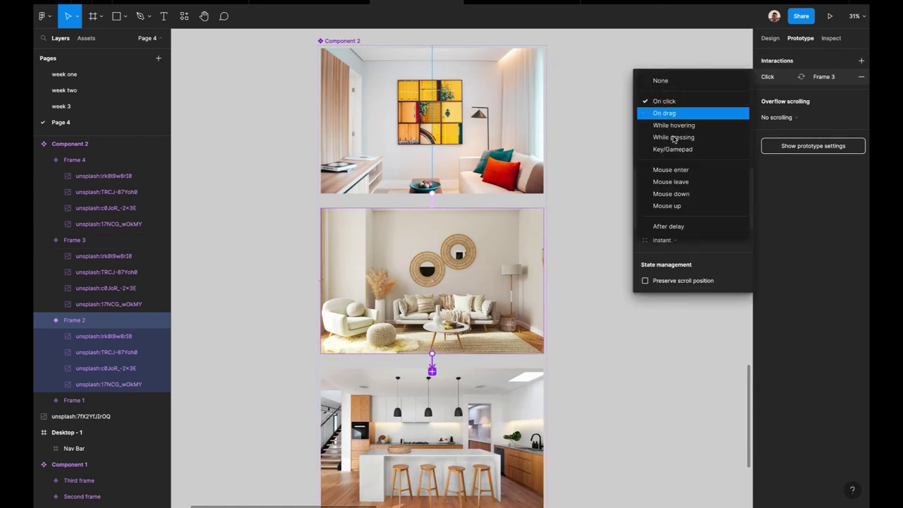
click(676, 228)
scroll(504, 359, down, 2)
click(494, 357)
scroll(490, 353, down, 5)
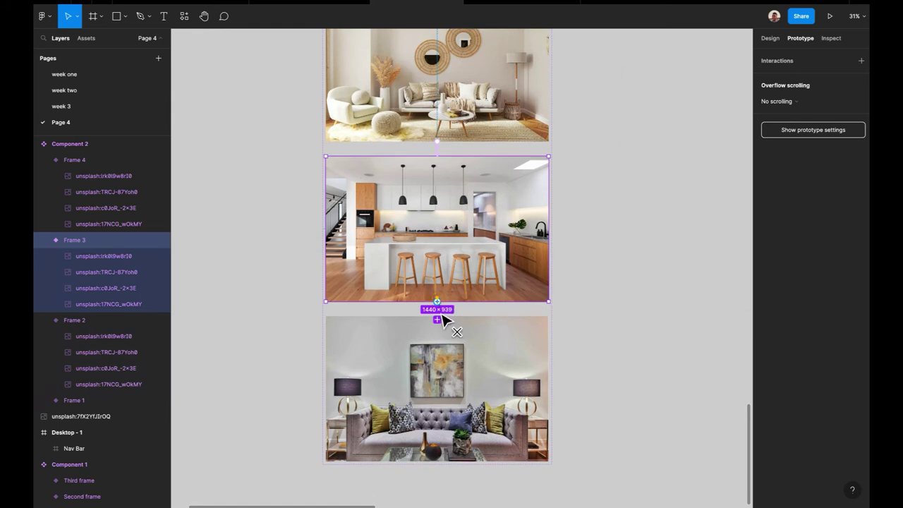
Link Frame 3 to Frame 4 with an After delay trigger.
drag(444, 321, 454, 329)
click(683, 101)
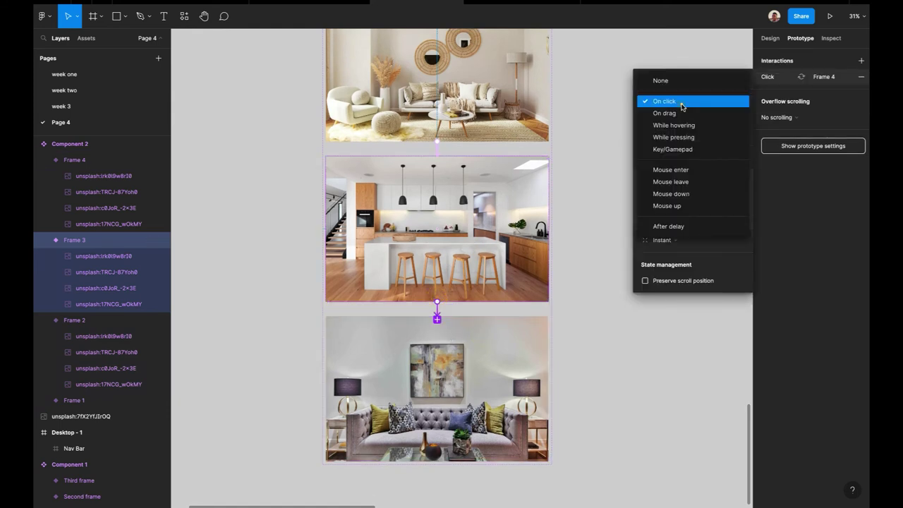
click(676, 227)
Loop Frame 4 back to Frame 1 after an 800ms delay using Smart animate, 800ms ease out.
click(486, 348)
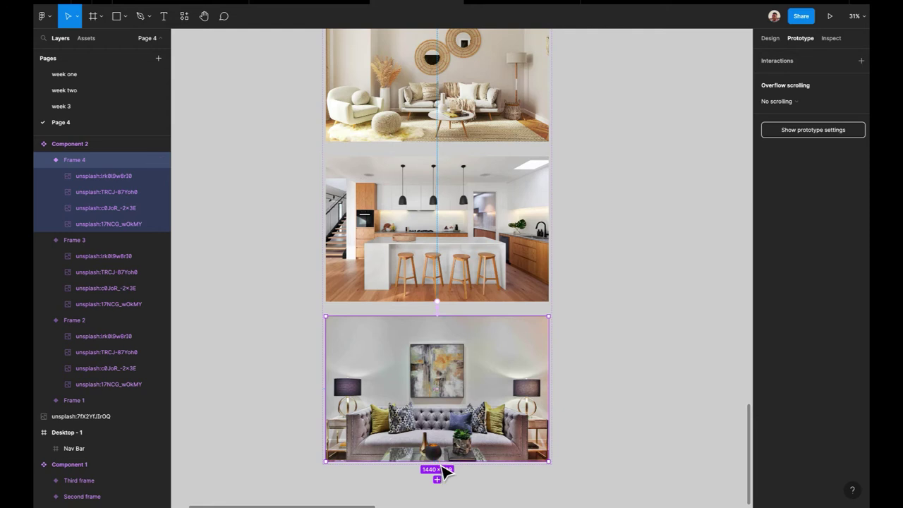
drag(442, 467, 455, 117)
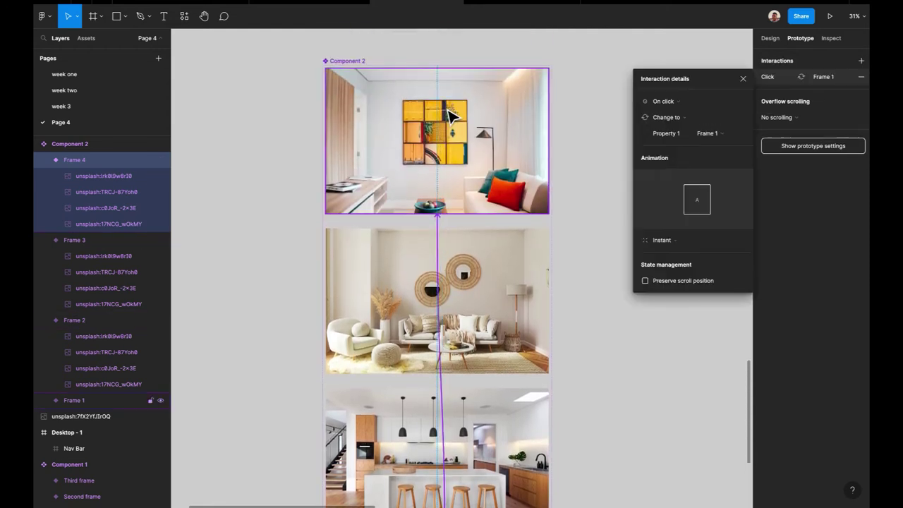
click(671, 103)
click(669, 226)
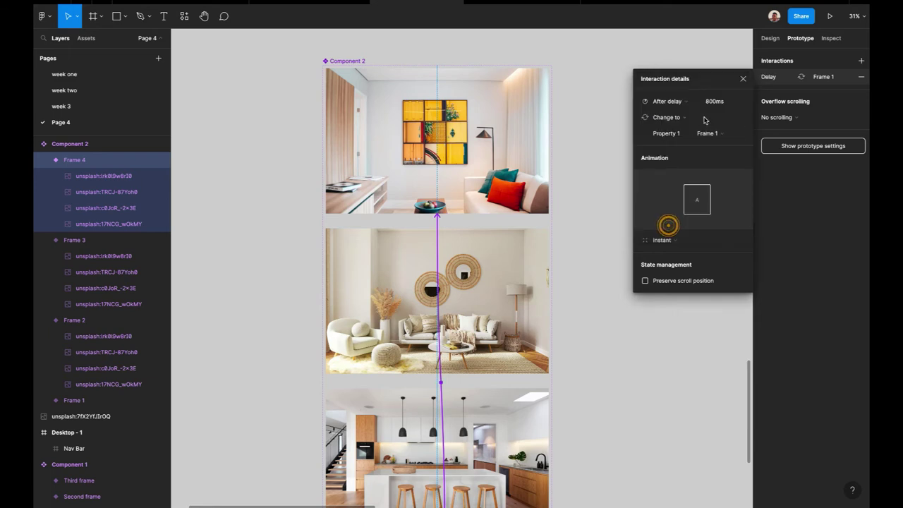
click(680, 240)
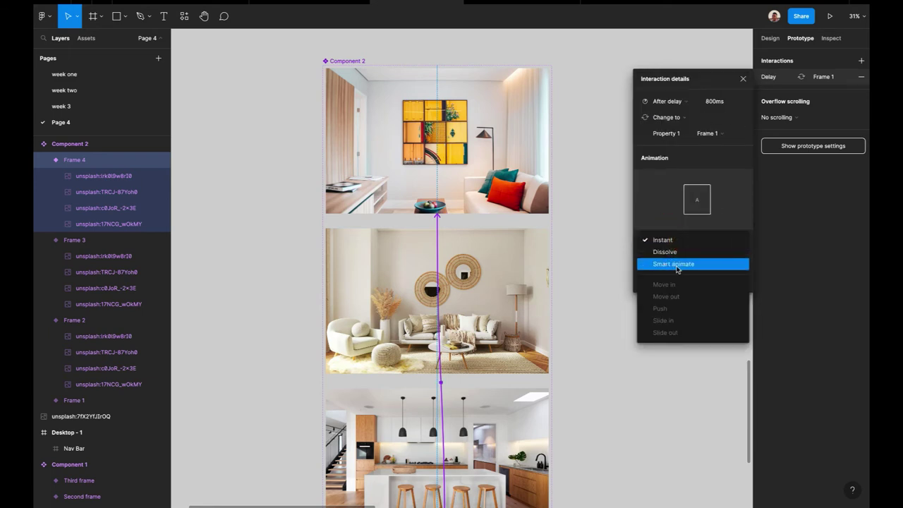
click(676, 266)
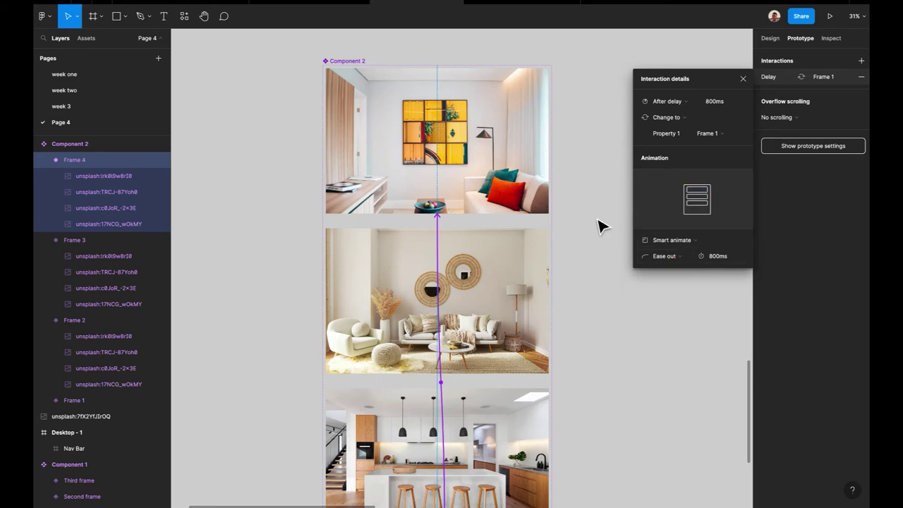
scroll(544, 187, down, 3)
click(540, 178)
Paste the Variant5 slider instance into Desktop - 1 and position it below the Nav Bar.
click(478, 183)
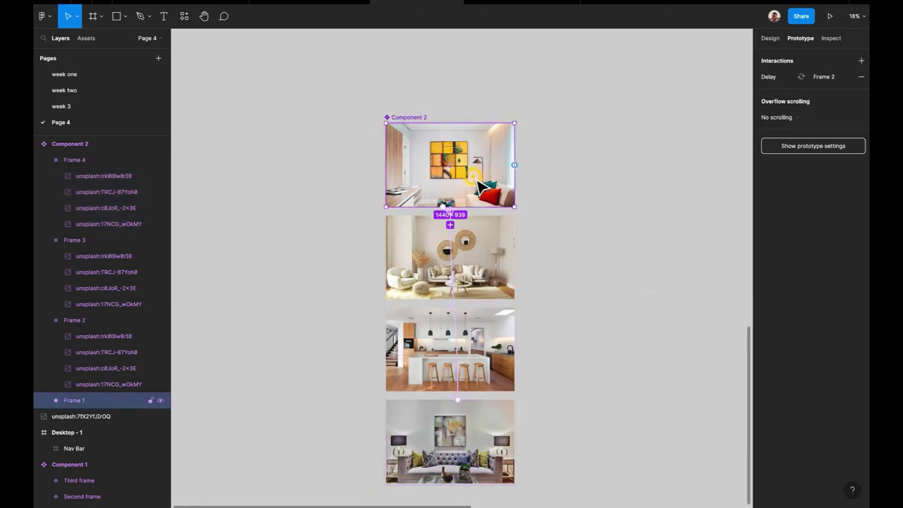
scroll(492, 108, up, 5)
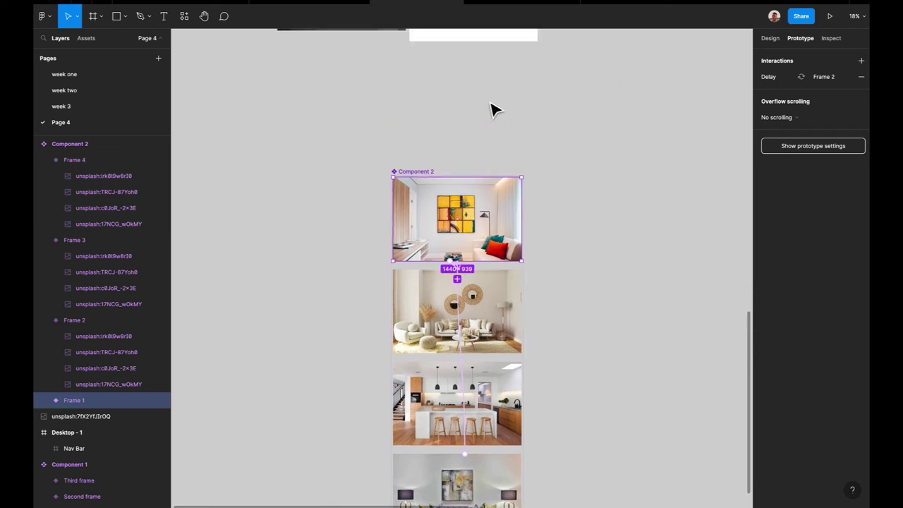
click(446, 175)
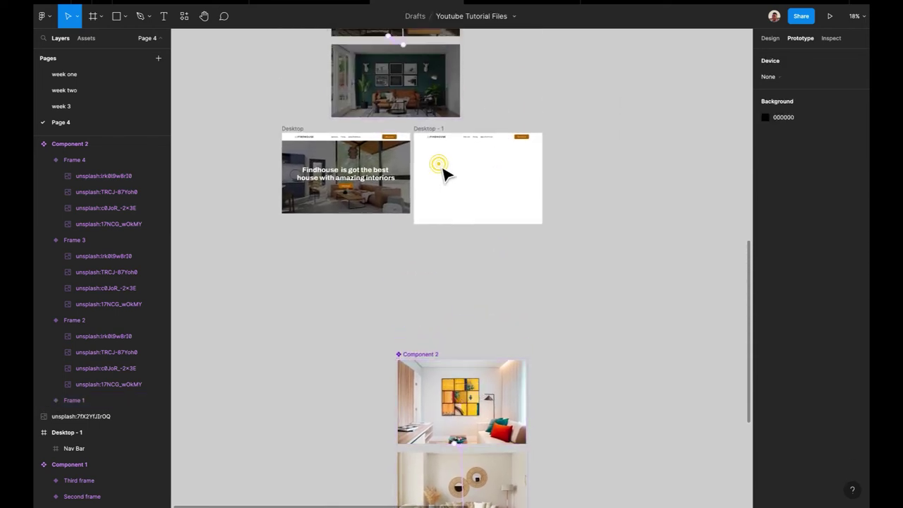
key(ctrl+v)
scroll(446, 176, up, 3)
scroll(492, 315, down, 3)
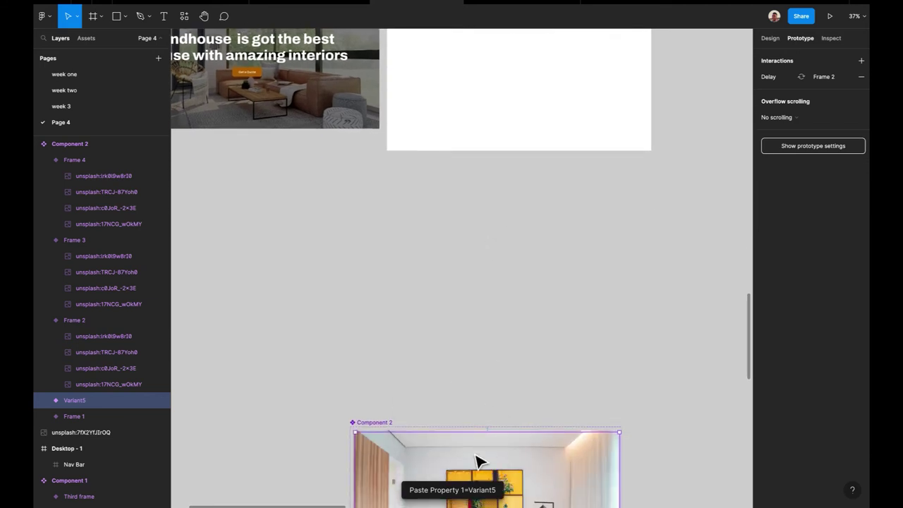
drag(478, 459, 491, 200)
scroll(490, 200, up, 2)
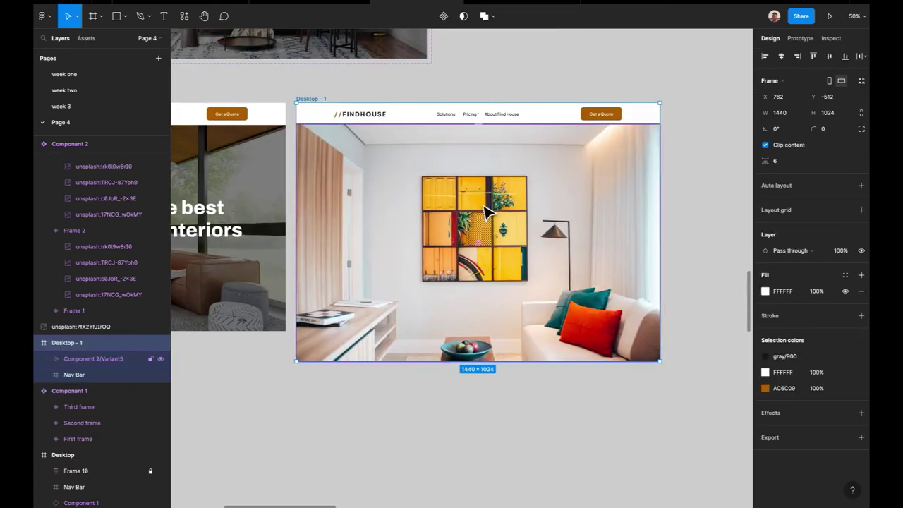
click(468, 402)
Unlock the Frame 10 headline group in Layers and select it with its Get a Quote button.
scroll(350, 302, left, 5)
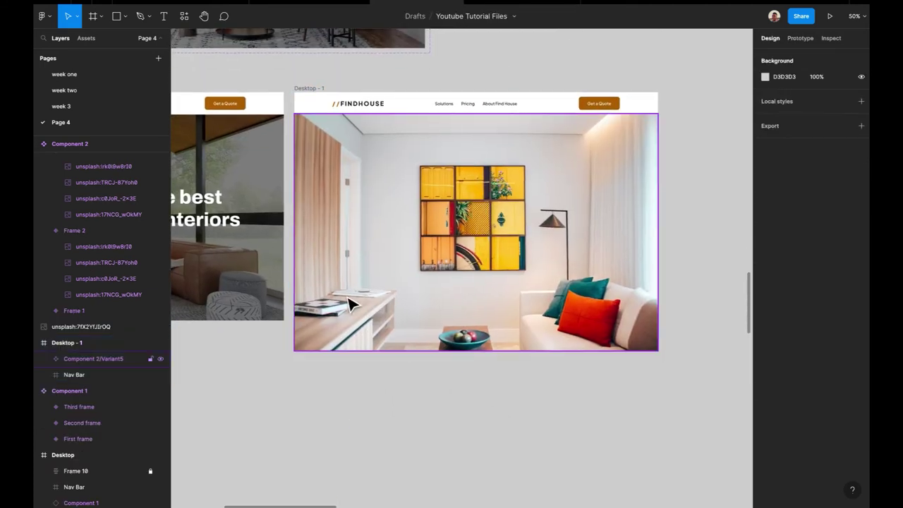
click(321, 243)
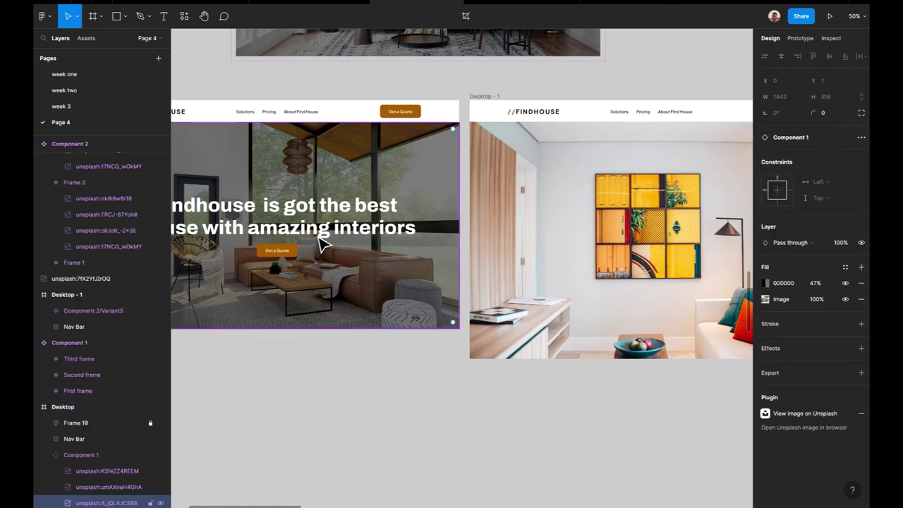
key(Escape)
click(321, 241)
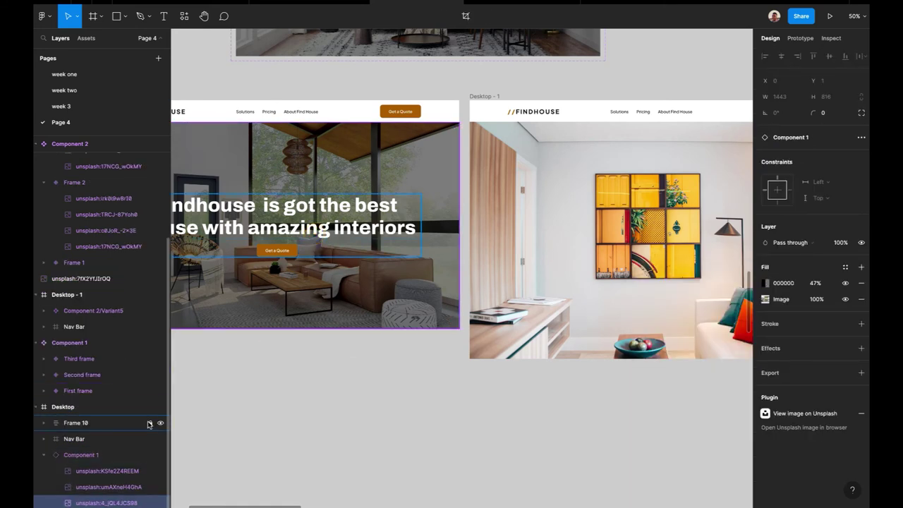
click(150, 423)
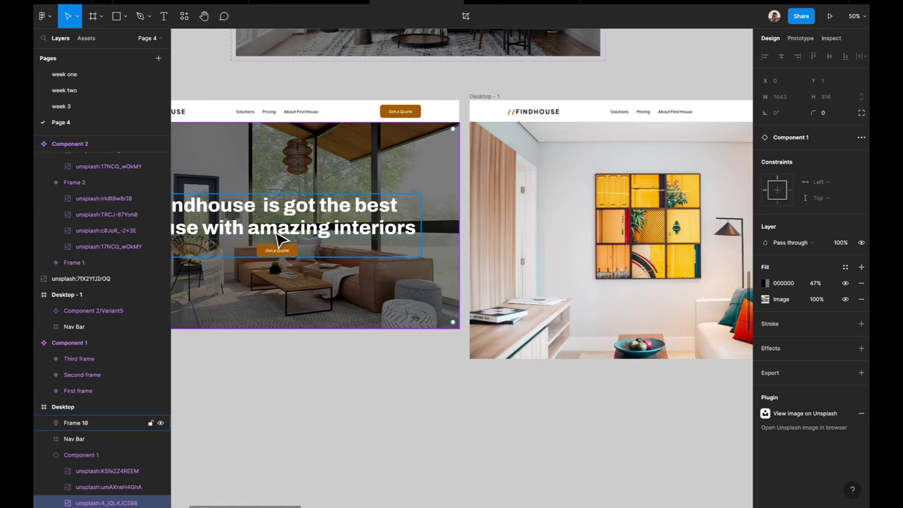
click(281, 240)
scroll(422, 245, right, 3)
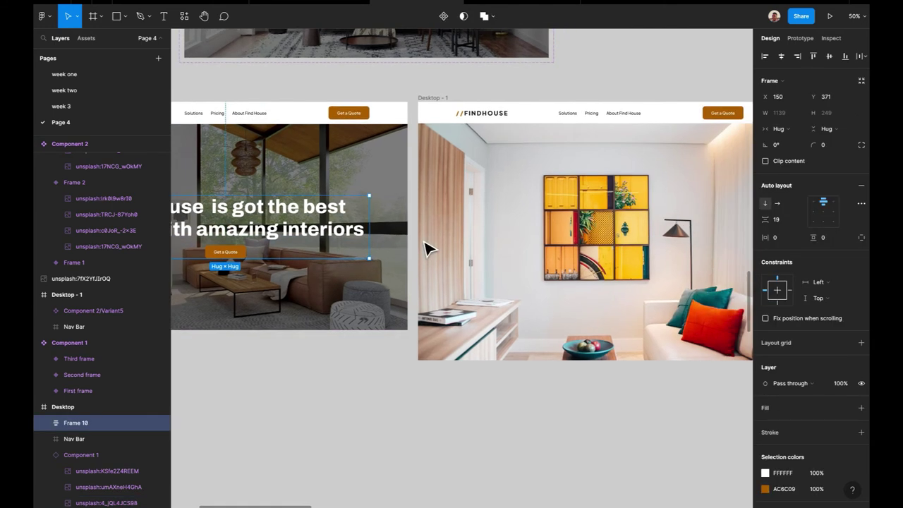
scroll(447, 165, down, 4)
scroll(448, 165, down, 2)
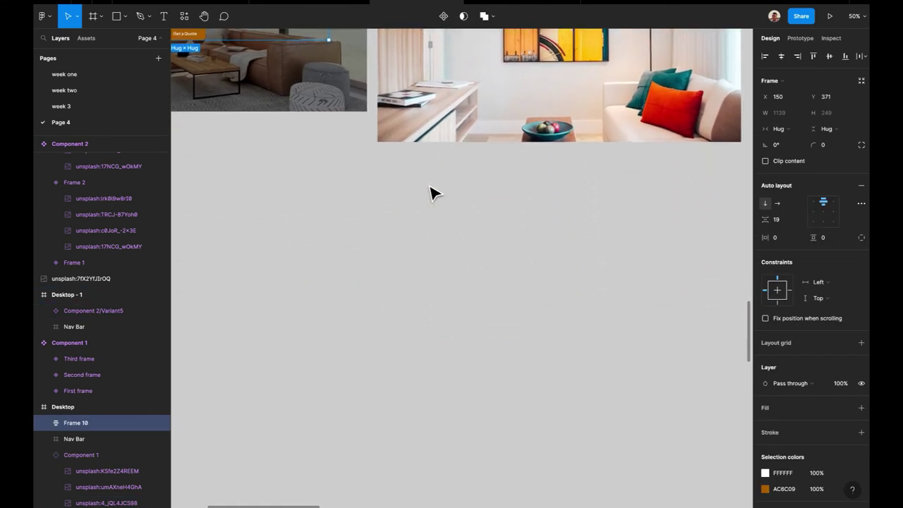
scroll(431, 191, down, 3)
scroll(397, 91, up, 2)
Paste Frame 10 into Desktop - 1 and nudge it slightly down over the slider.
click(390, 59)
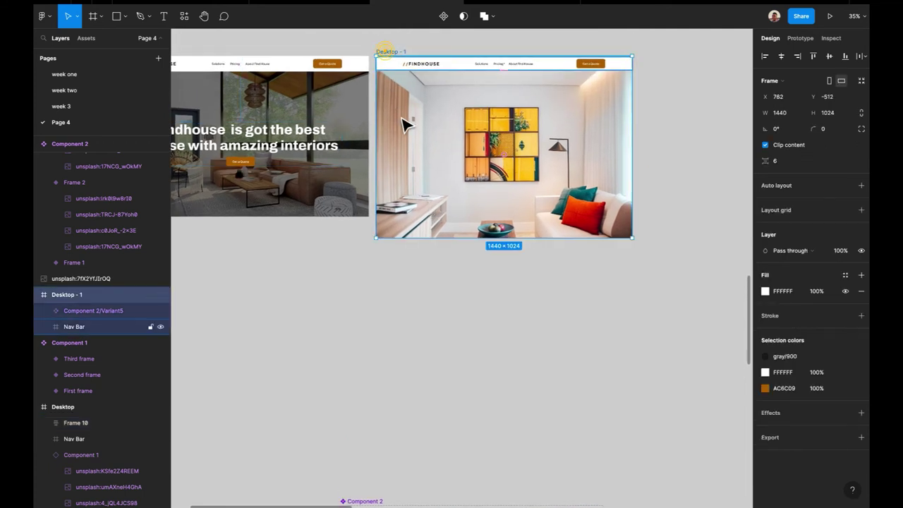
click(448, 195)
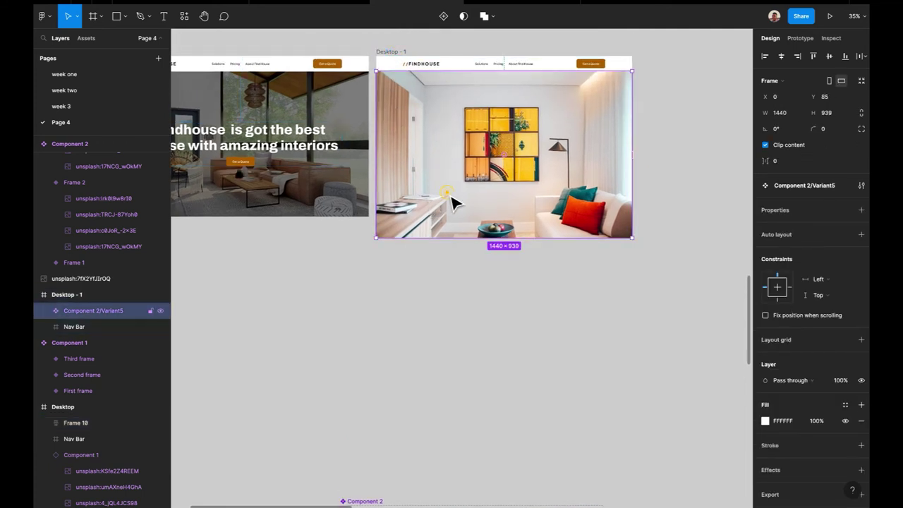
click(400, 57)
key(ctrl+v)
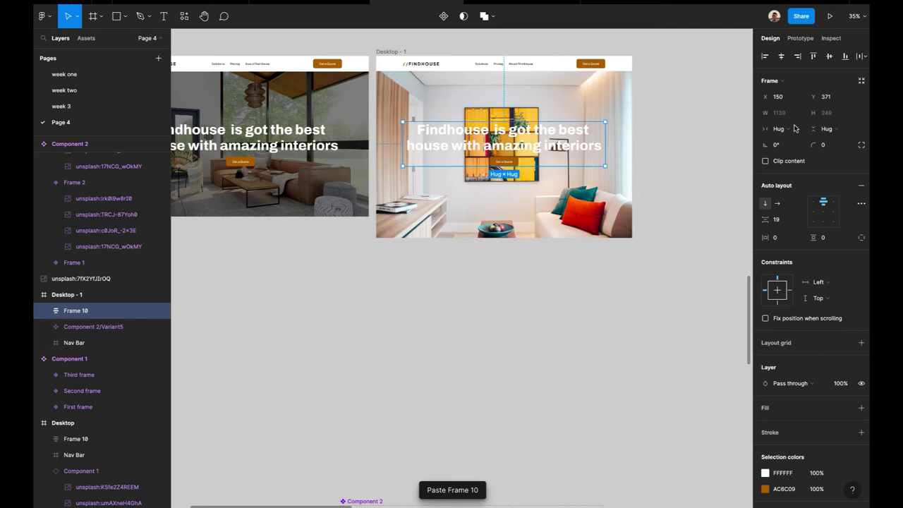
drag(564, 137, 564, 141)
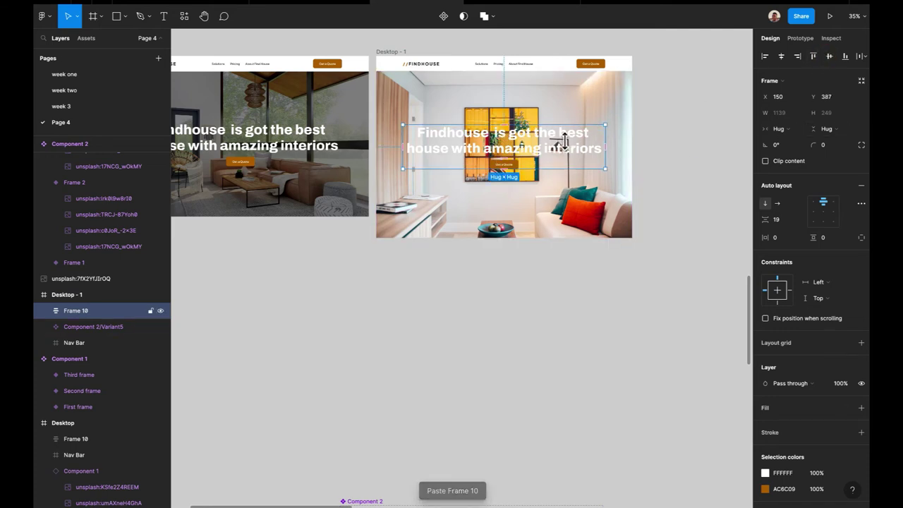
click(648, 164)
Select the four Component 2 variants, then narrow the selection back to Frame 1.
scroll(491, 194, down, 2)
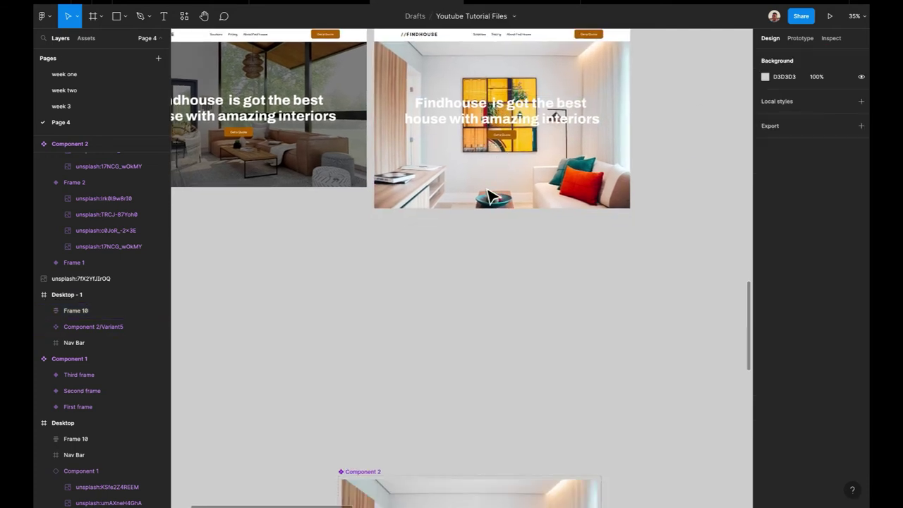
scroll(492, 196, down, 10)
click(468, 218)
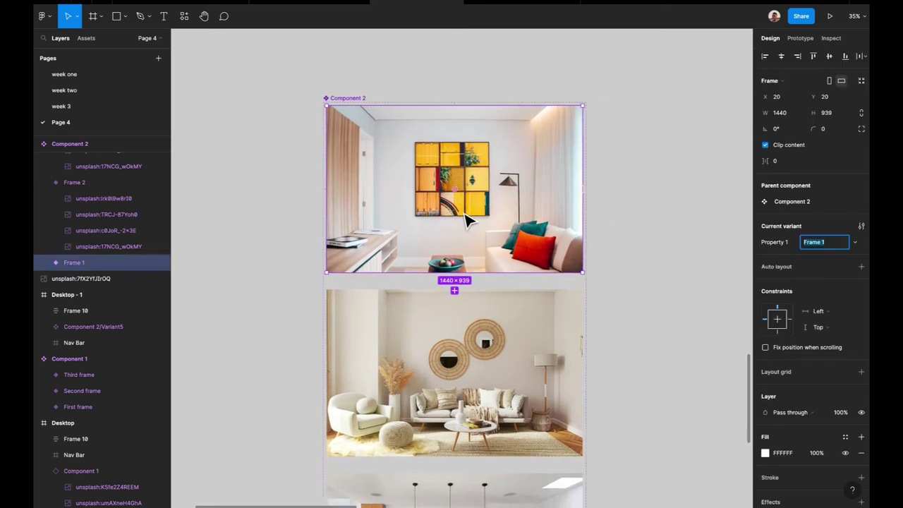
scroll(467, 221, down, 1)
scroll(466, 220, down, 3)
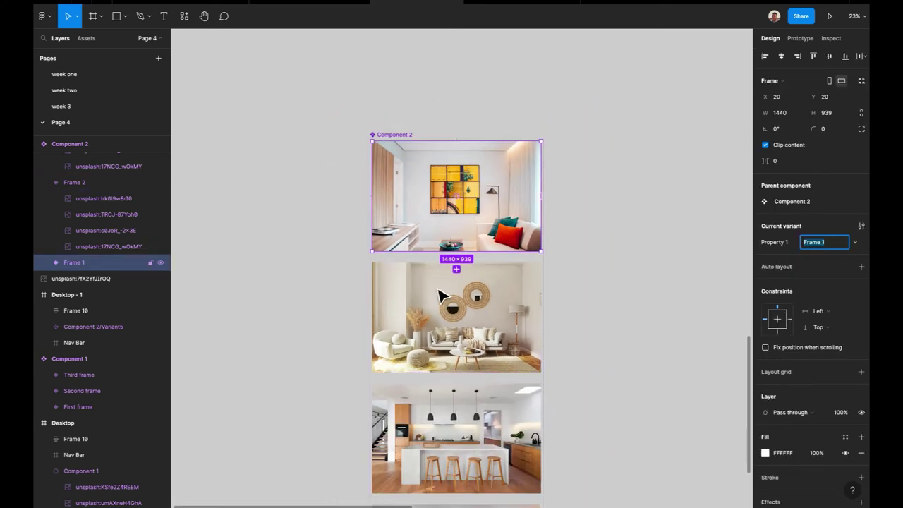
shift+click(440, 325)
scroll(440, 326, down, 3)
shift+click(419, 377)
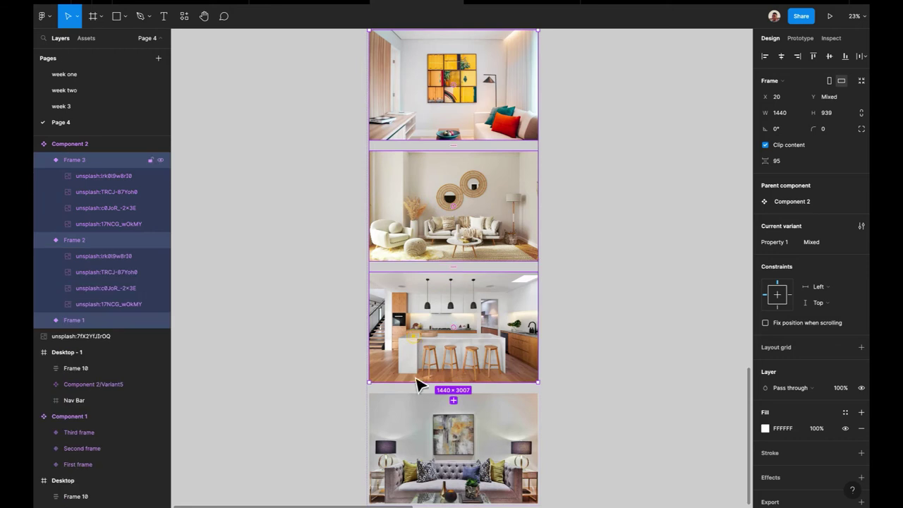
shift+click(419, 429)
scroll(418, 432, down, 2)
scroll(521, 289, up, 3)
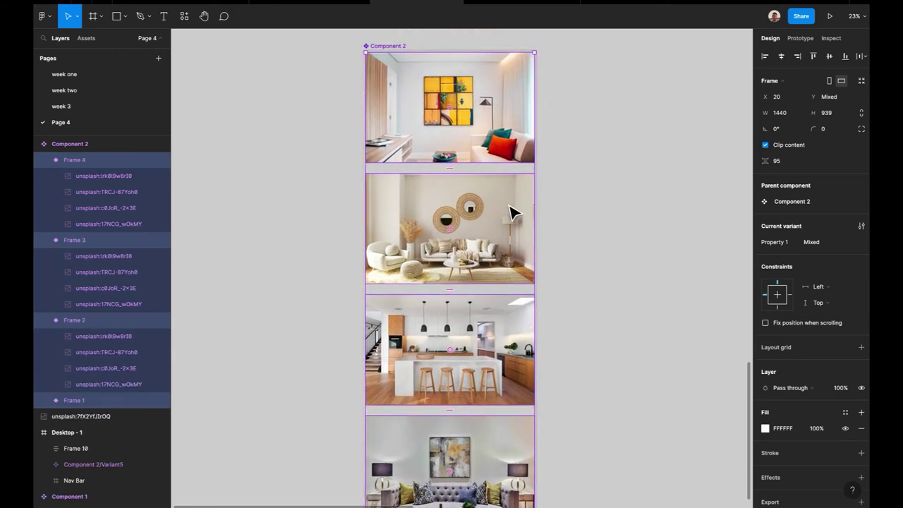
click(510, 178)
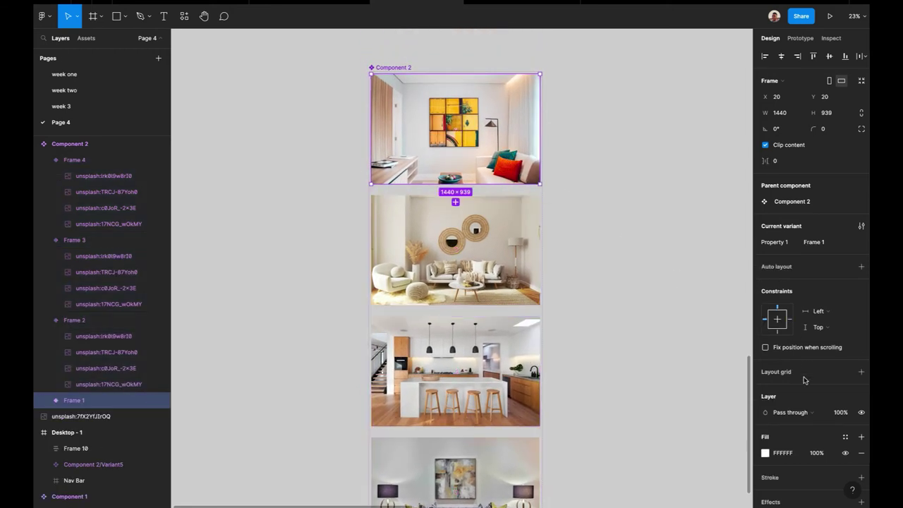
scroll(792, 419, down, 1)
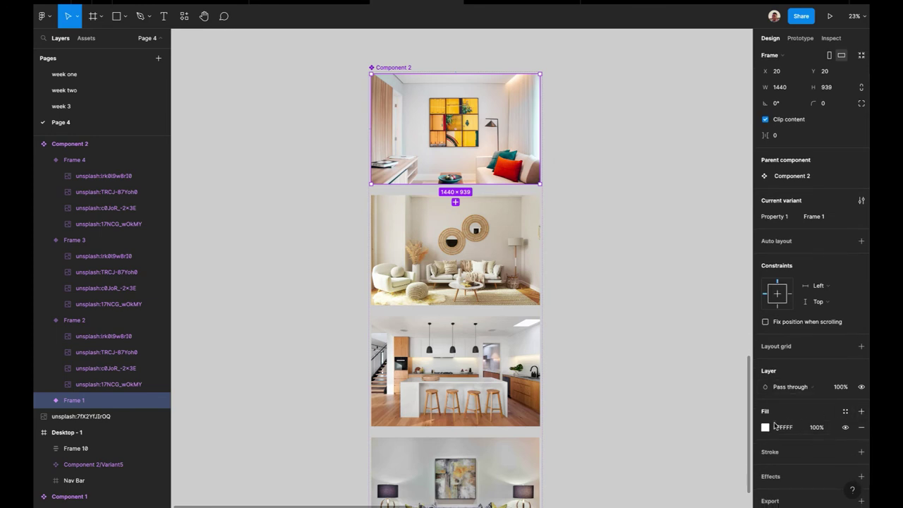
Add a 000000 fill at 45% opacity over the Frame 1 photo.
double_click(521, 178)
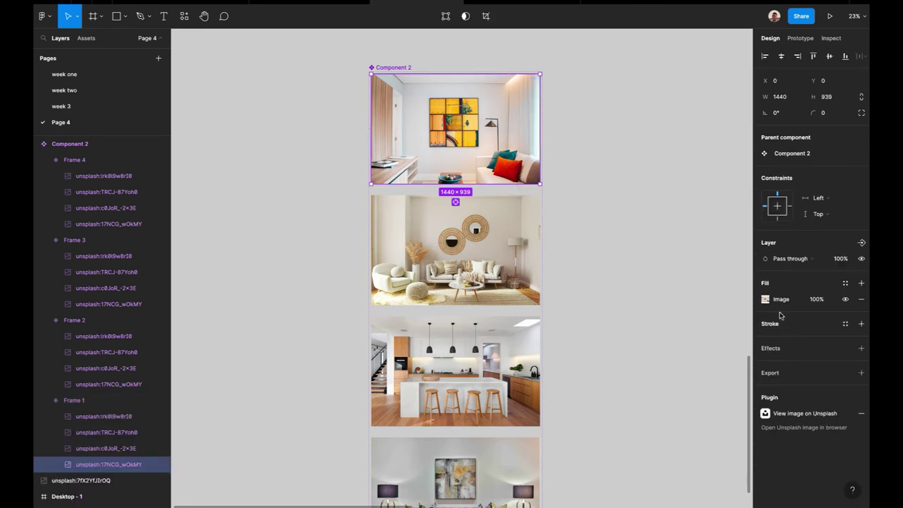
click(861, 283)
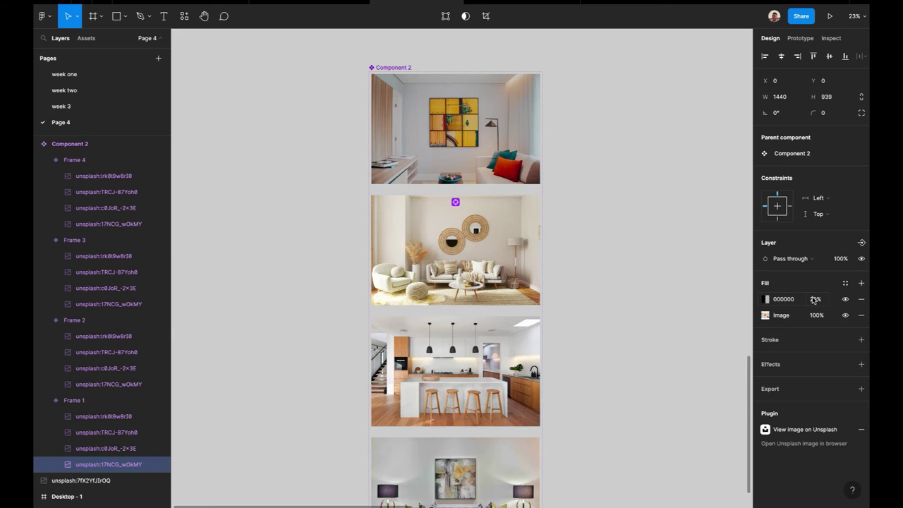
click(815, 299)
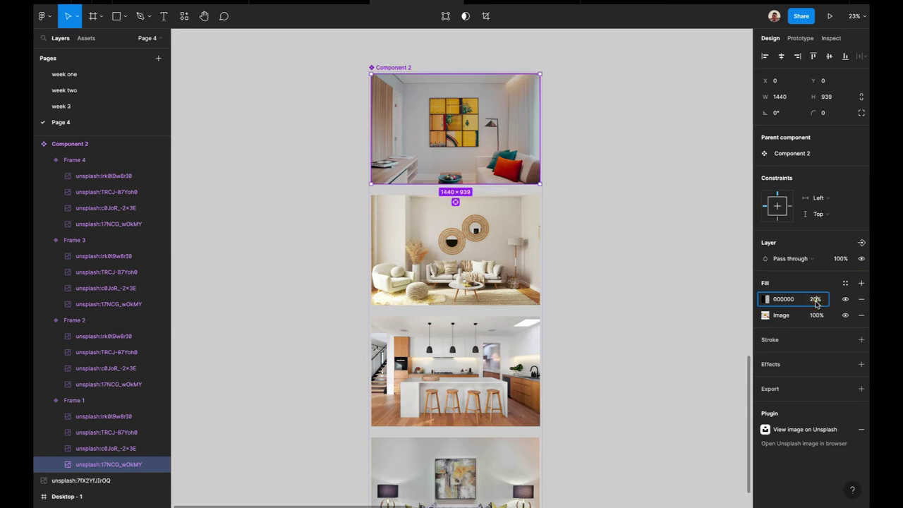
key(Return)
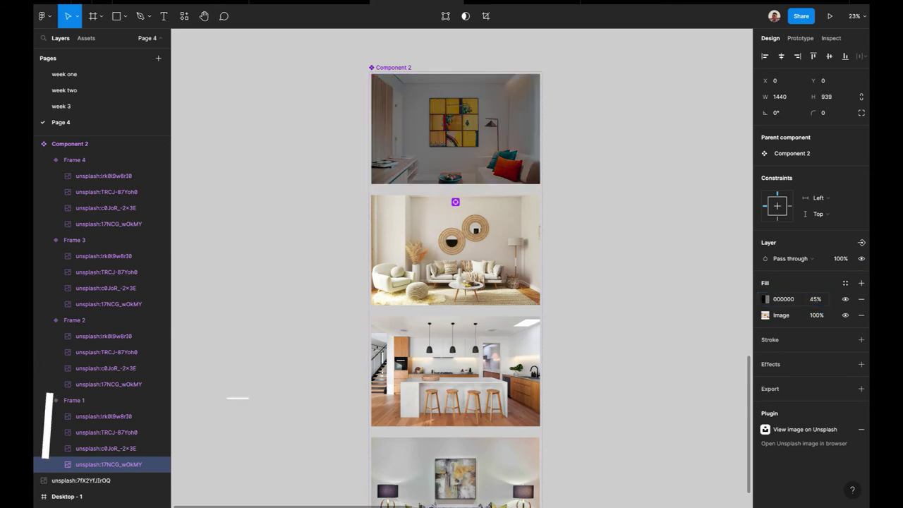
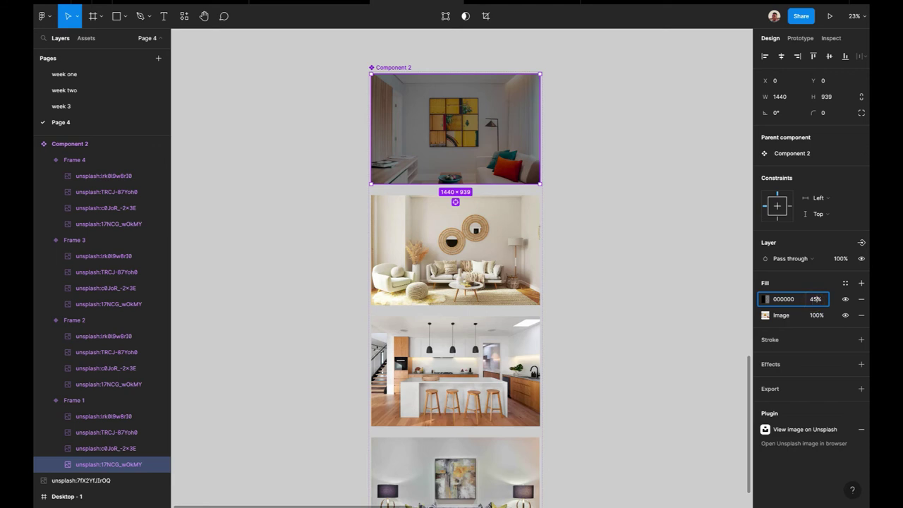
Set the top photo's overlay to 32% opacity and add a fill over the Frame 2 image.
key(Return)
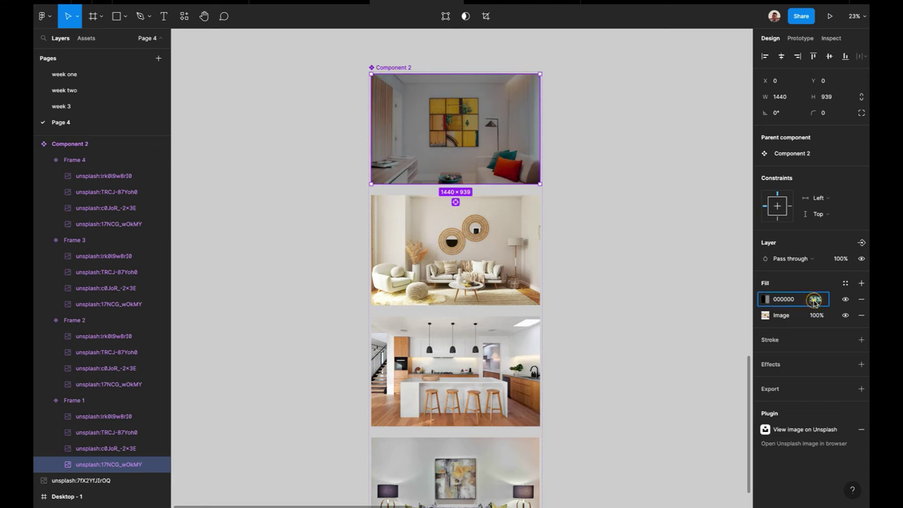
text(32)
key(Return)
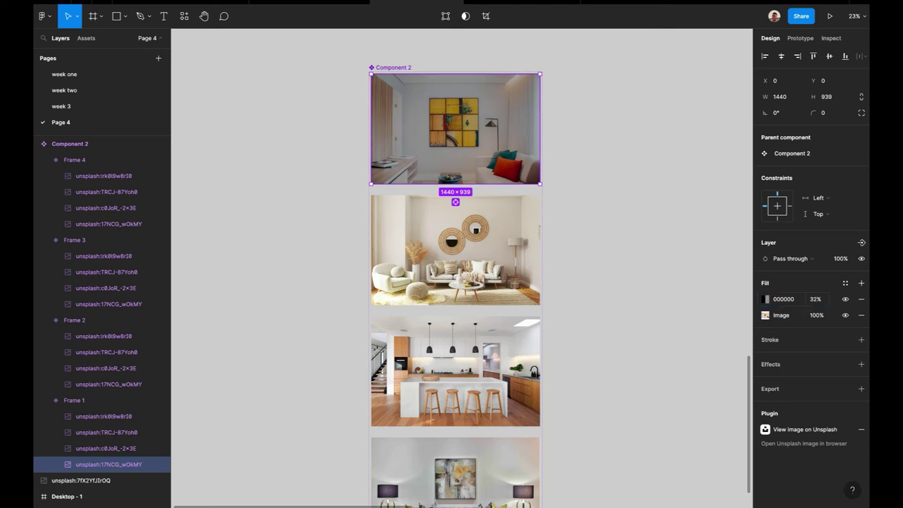
click(497, 277)
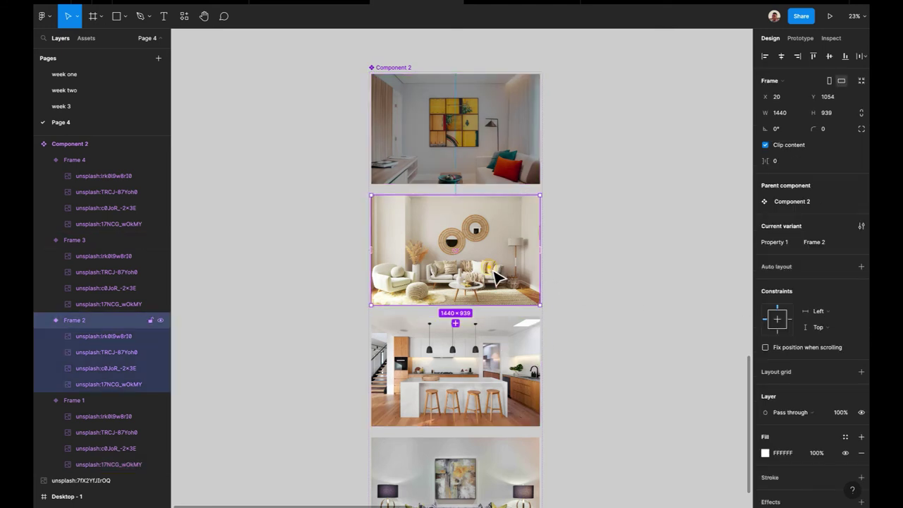
click(539, 285)
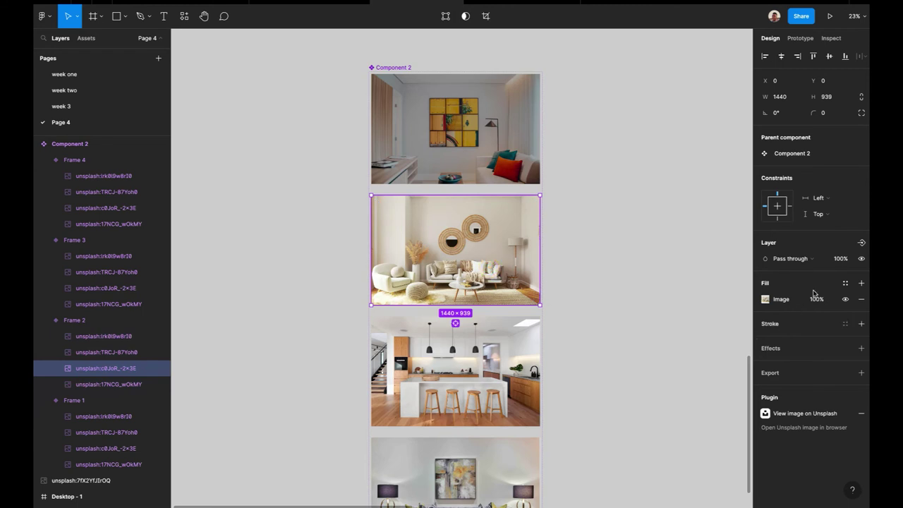
click(860, 284)
click(815, 299)
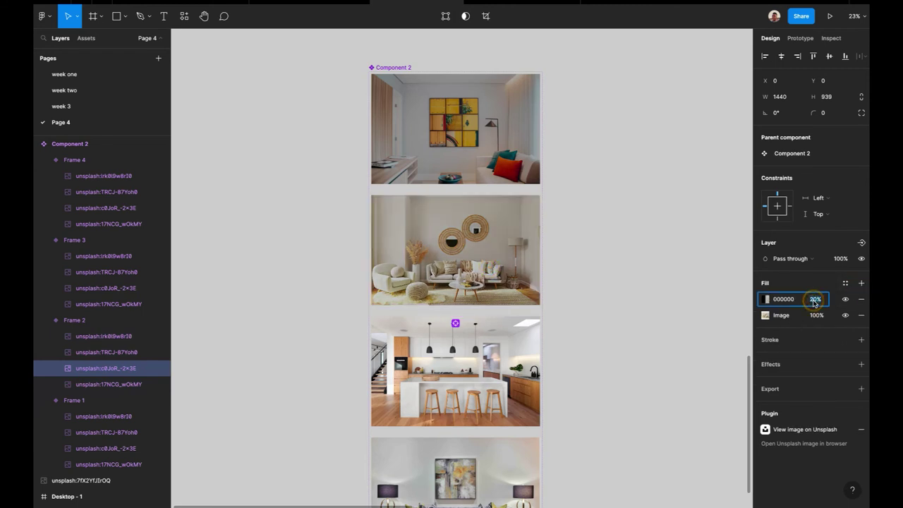
Add a black 000000 fill at 32% opacity over the Frame 3 kitchen image.
click(501, 377)
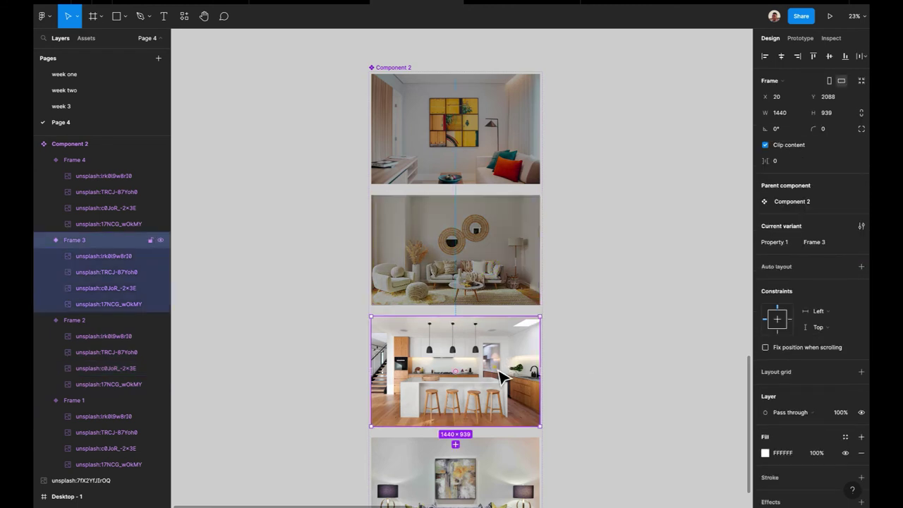
click(497, 368)
click(861, 283)
click(816, 300)
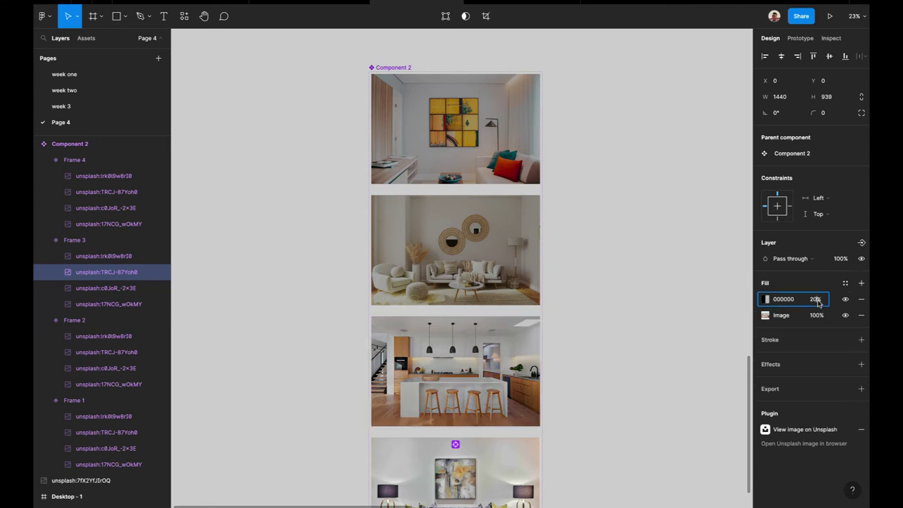
text(32)
key(Return)
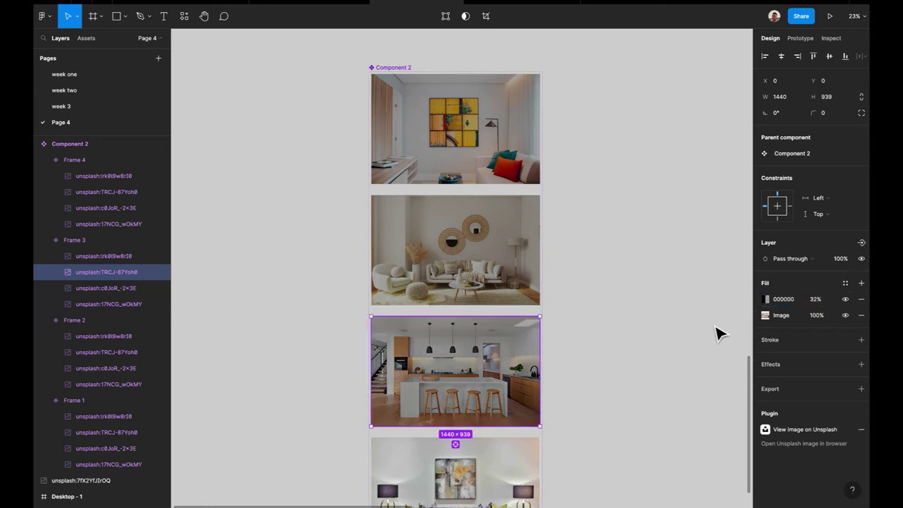
click(754, 300)
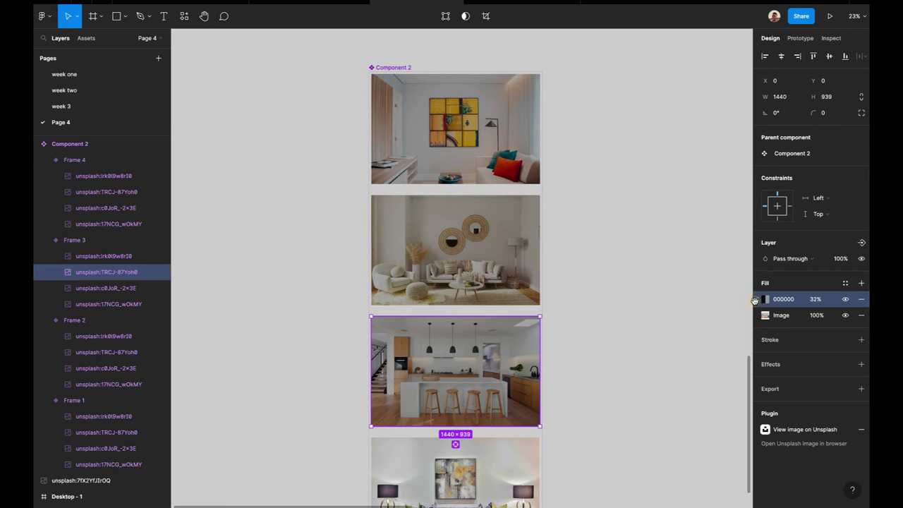
Select the Frame 4 living-room image and pick its fill.
scroll(488, 445, down, 2)
click(480, 431)
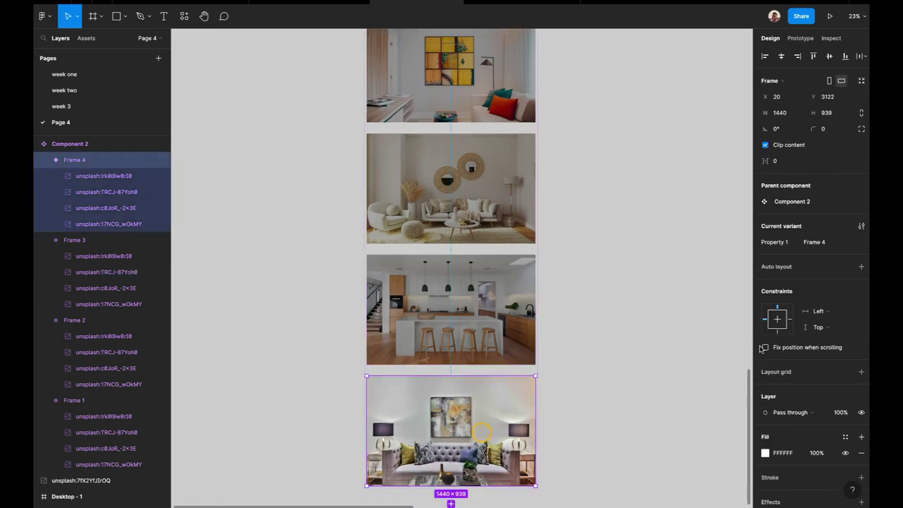
click(441, 421)
click(778, 296)
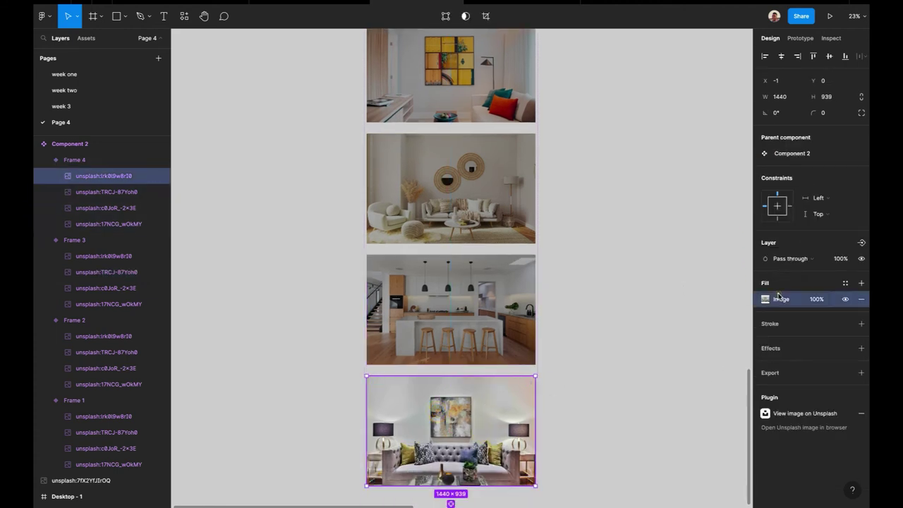
Alt-drag a copy of the Frame 1 variant of Component 2 above the component.
click(705, 287)
scroll(705, 287, up, 3)
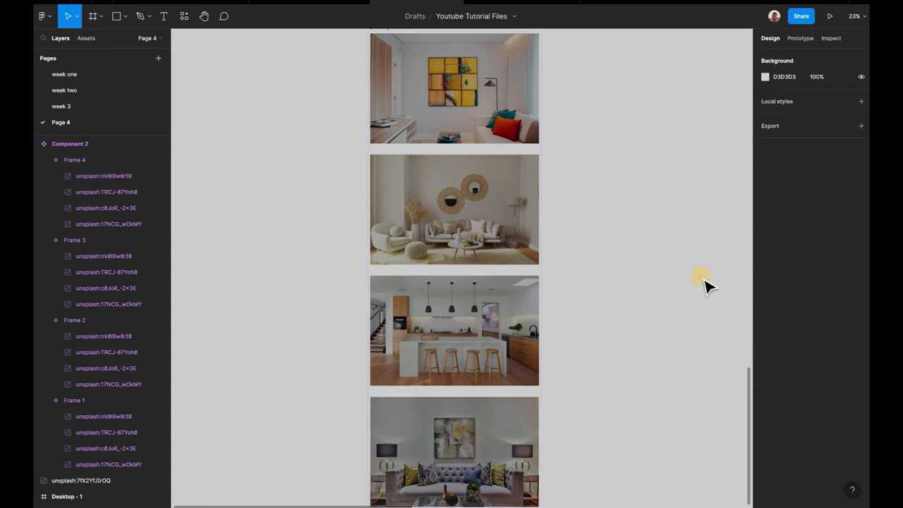
scroll(706, 286, up, 8)
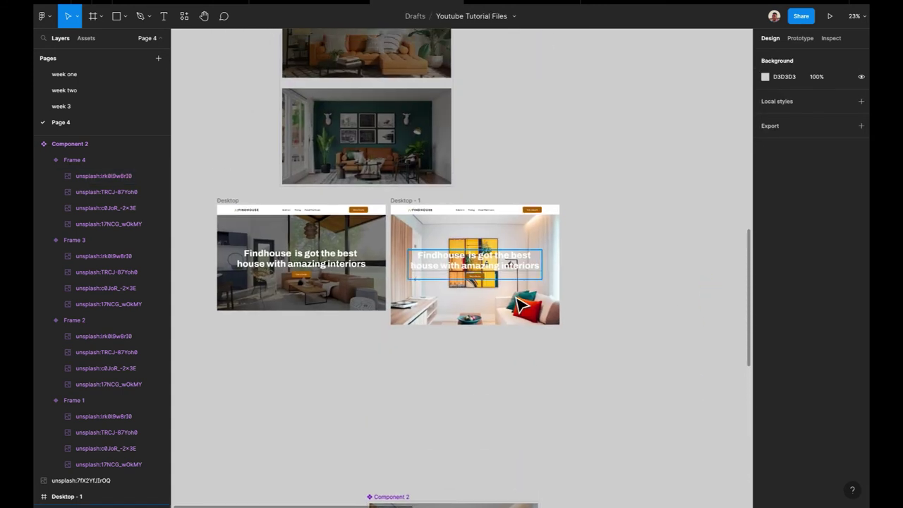
click(519, 303)
scroll(520, 303, down, 6)
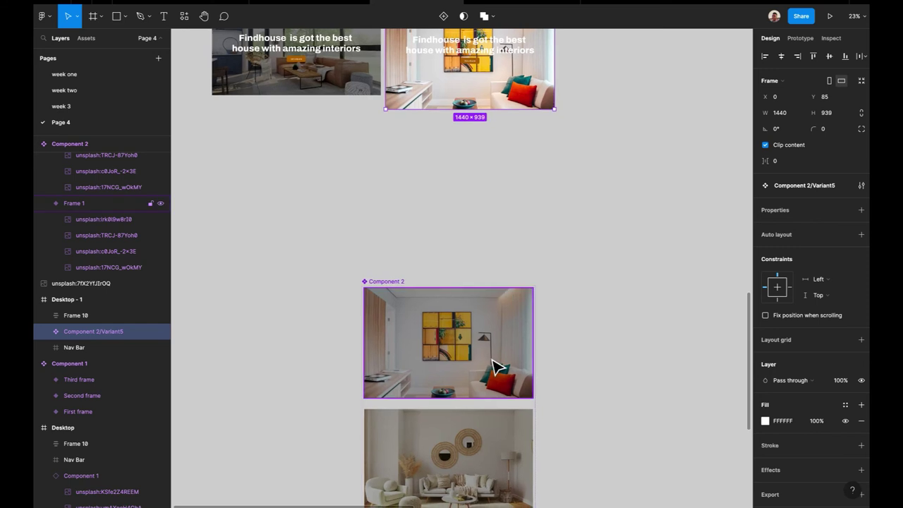
scroll(497, 365, up, 1)
click(463, 392)
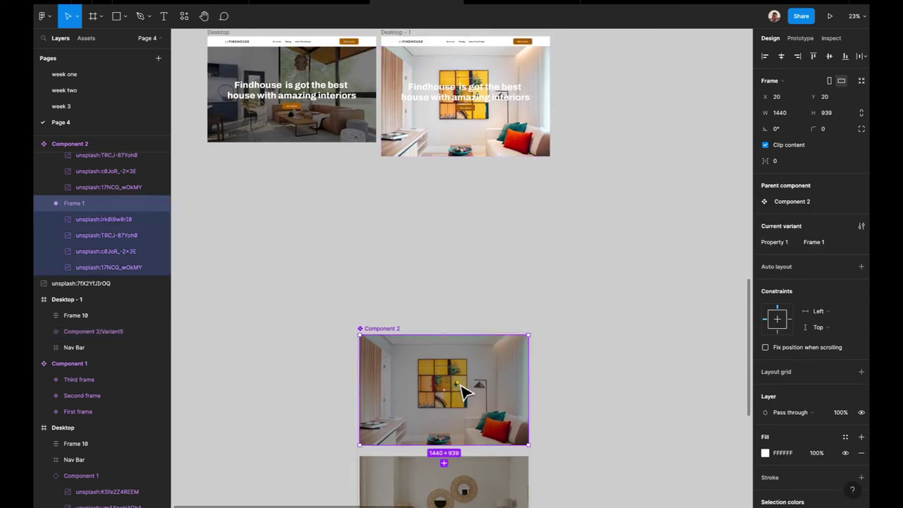
drag(462, 392, 481, 240)
Delete the old carousel instance from Desktop - 1 and cut the copied photo.
click(492, 135)
key(Delete)
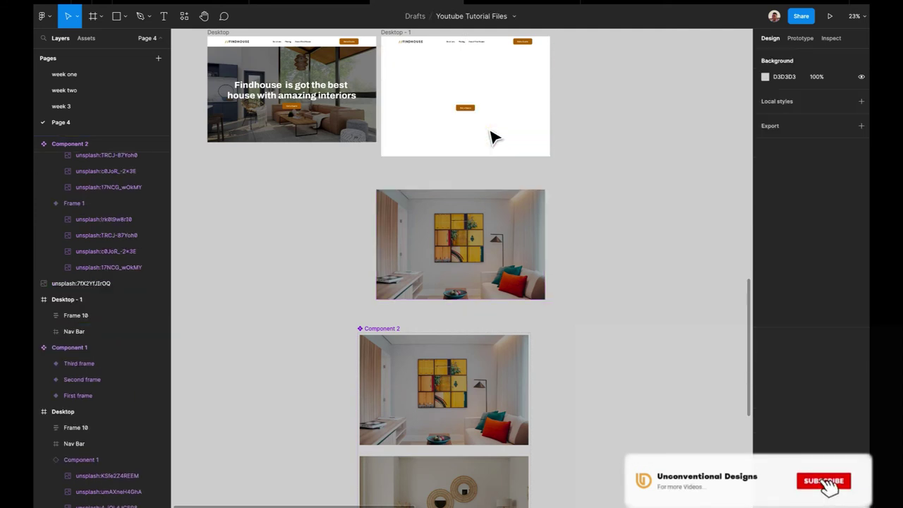
click(475, 260)
key(Delete)
scroll(472, 257, up, 4)
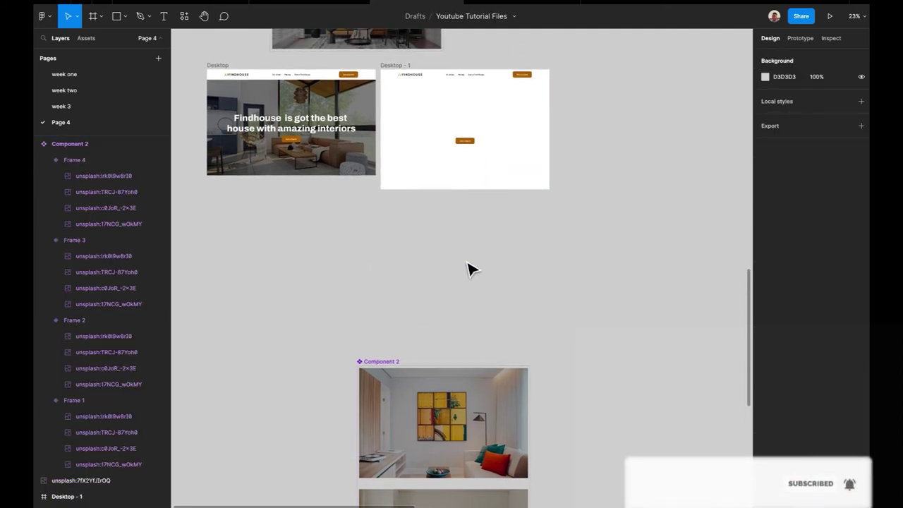
Paste the darkened photo into Desktop - 1, align it left below the nav, and send to back.
click(395, 91)
key(ctrl+v)
scroll(395, 99, up, 3)
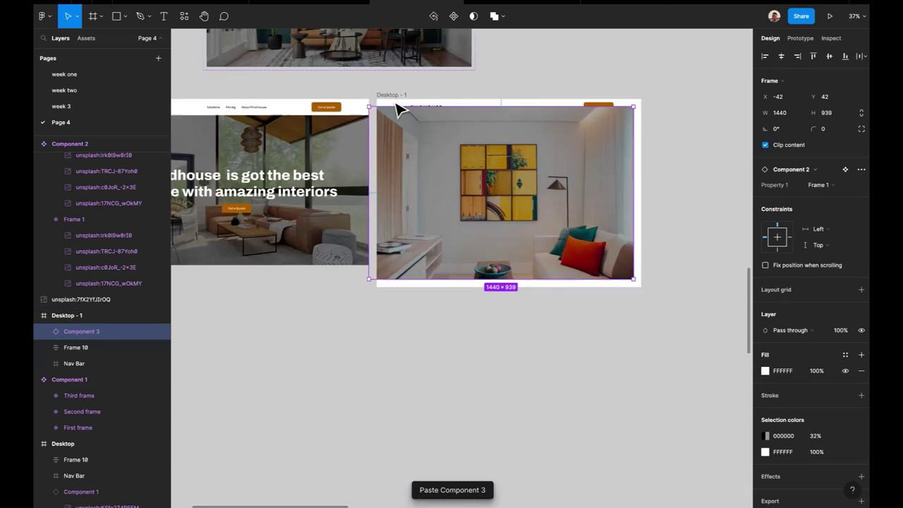
drag(425, 148, 433, 157)
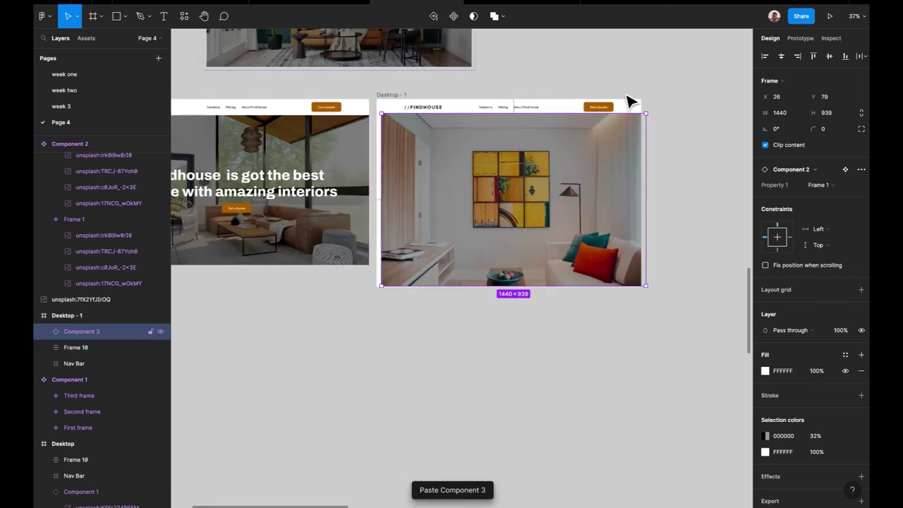
click(767, 56)
scroll(496, 137, up, 4)
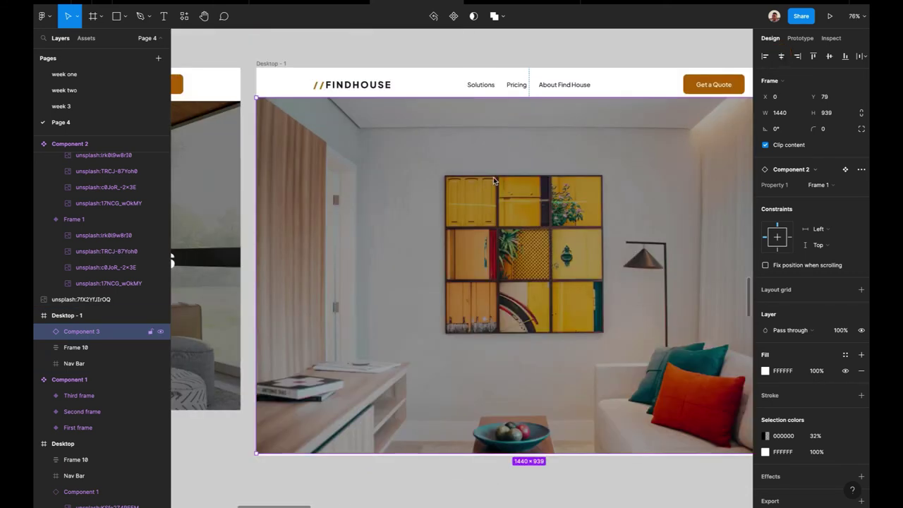
right_click(494, 180)
click(533, 256)
Add a stroke to the Get a Quote button.
scroll(529, 263, down, 1)
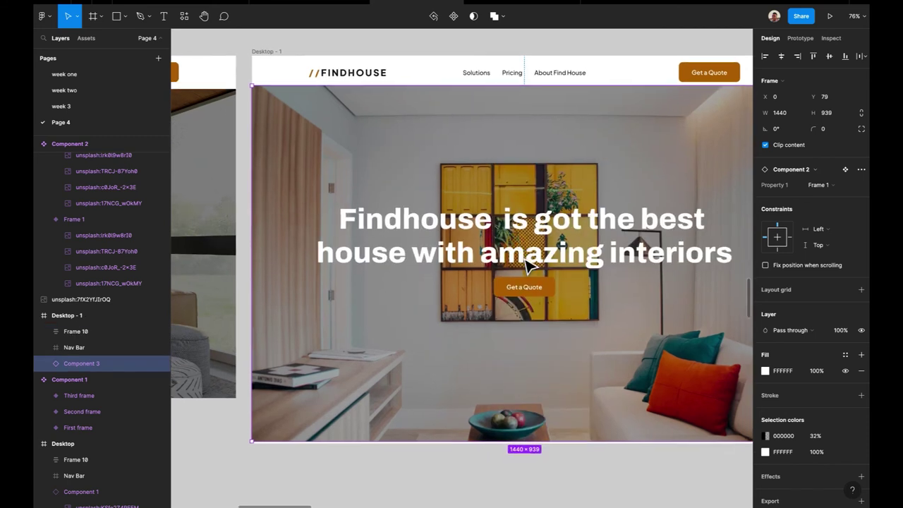
click(522, 249)
scroll(522, 248, down, 1)
scroll(522, 248, right, 1)
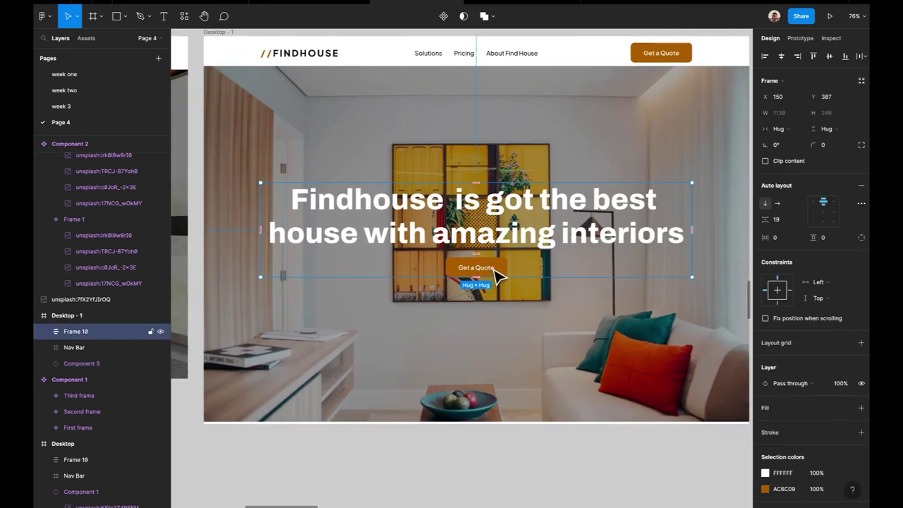
click(496, 271)
scroll(498, 275, left, 10)
scroll(497, 275, down, 1)
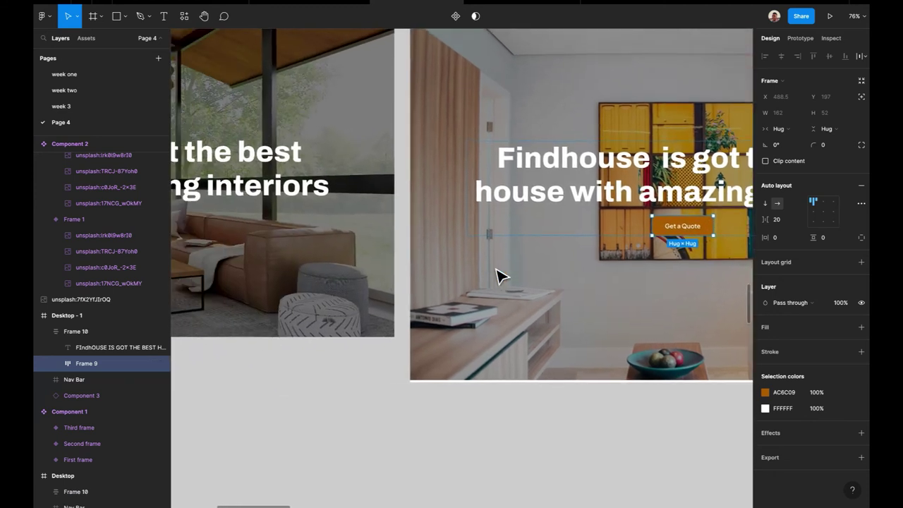
scroll(497, 275, right, 10)
scroll(499, 276, down, 3)
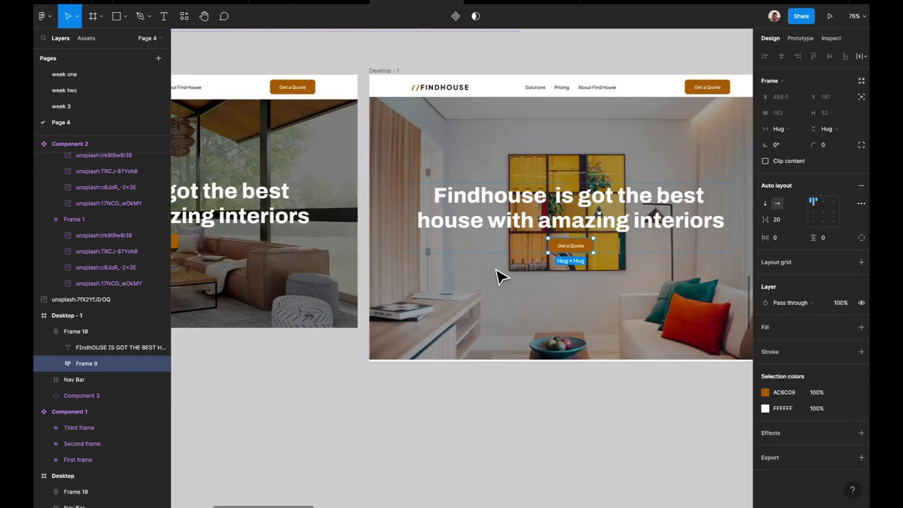
click(496, 387)
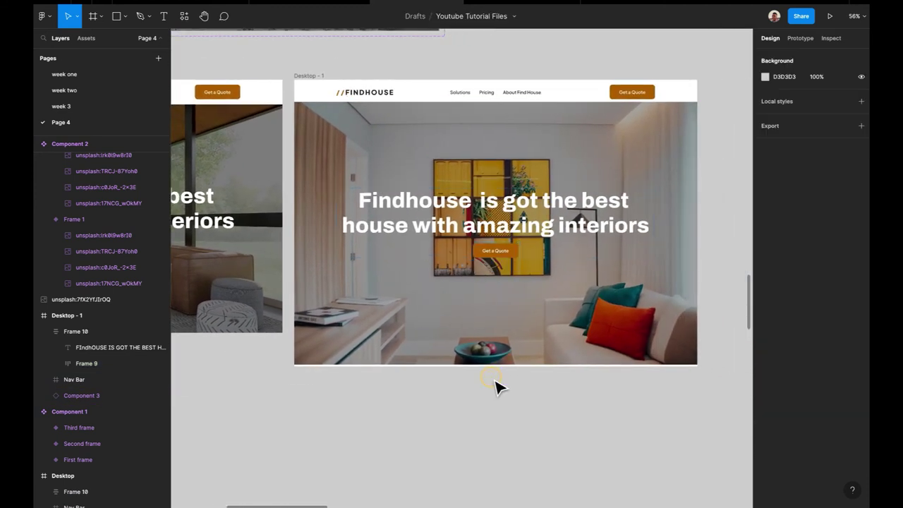
double_click(494, 263)
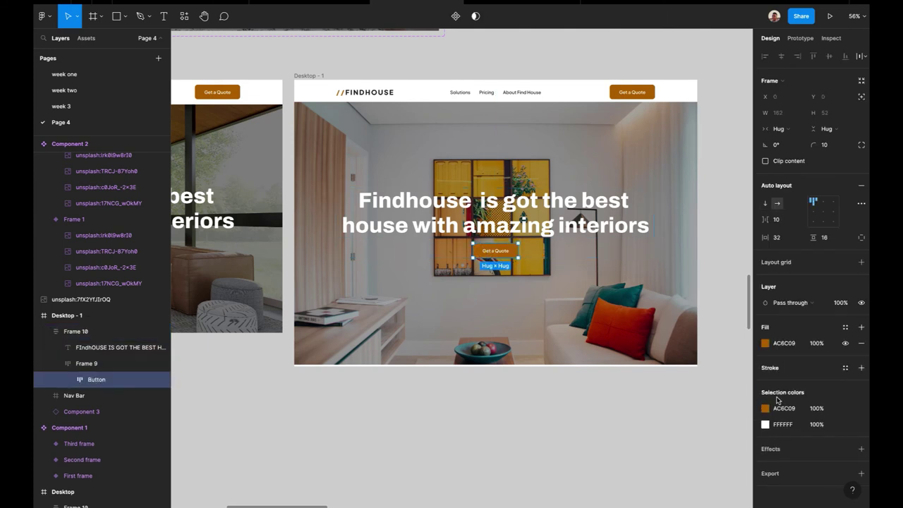
click(772, 370)
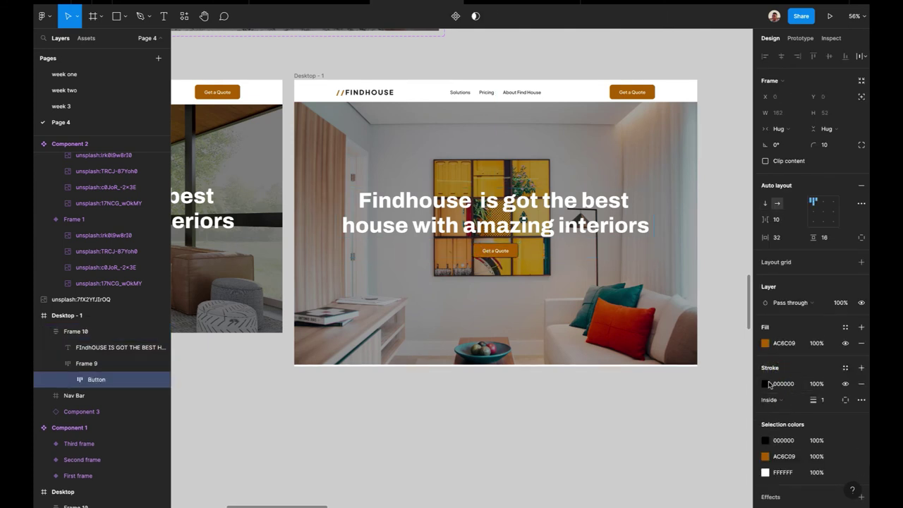
Set the Get a Quote button's stroke colour to white FFFFFF.
click(766, 385)
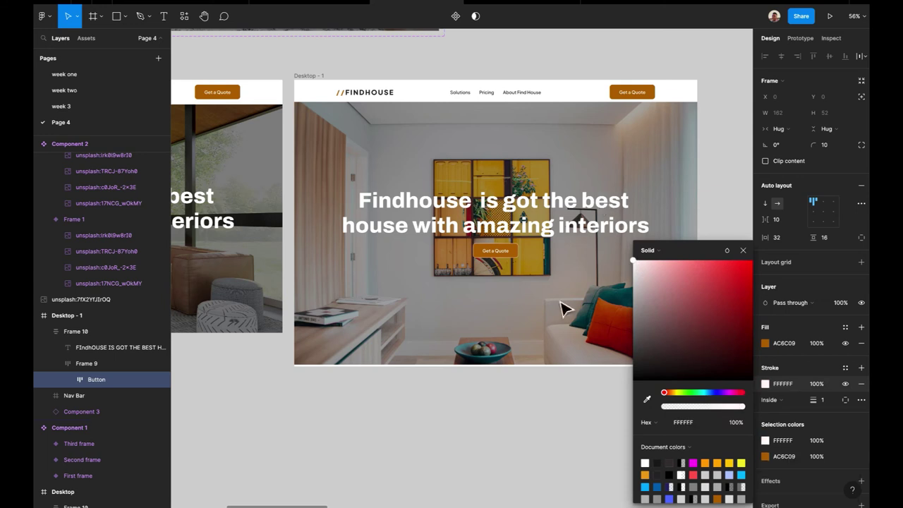
click(548, 380)
scroll(533, 400, up, 5)
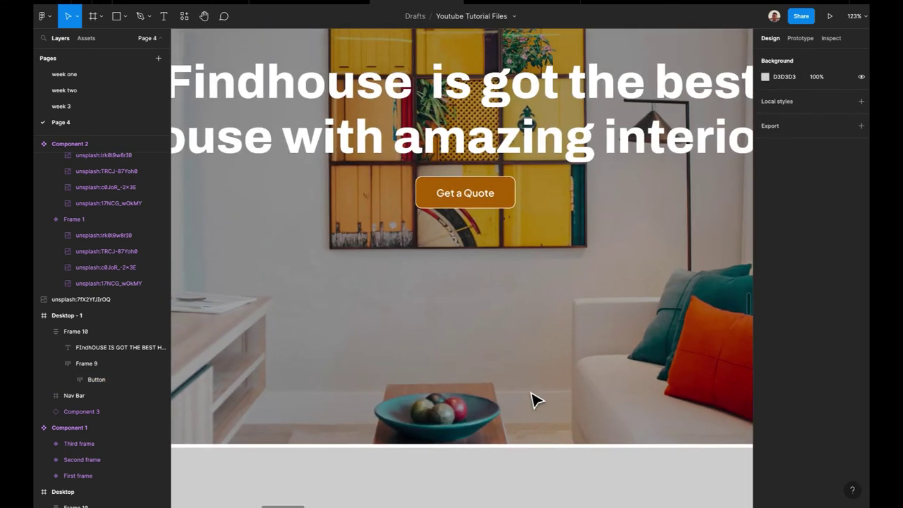
scroll(533, 400, down, 3)
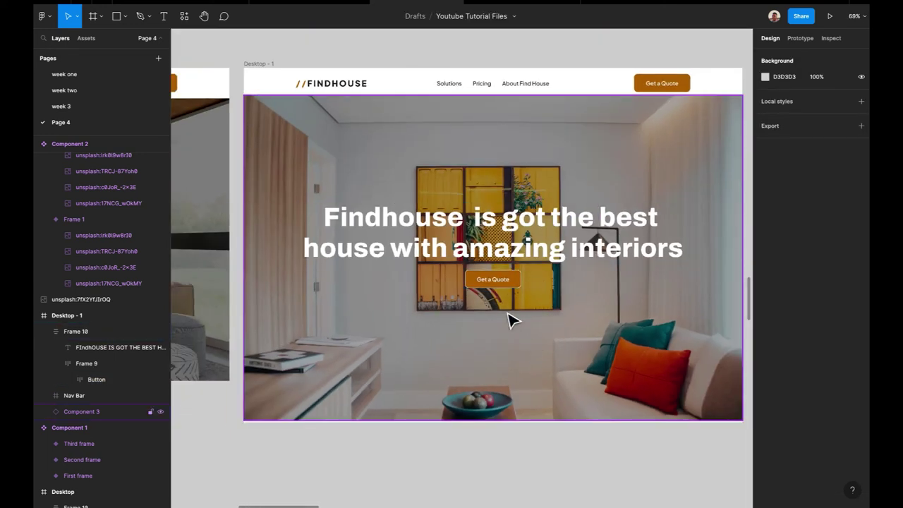
Lock Frame 10, the group with the Findhouse heading and Get a Quote button.
click(462, 237)
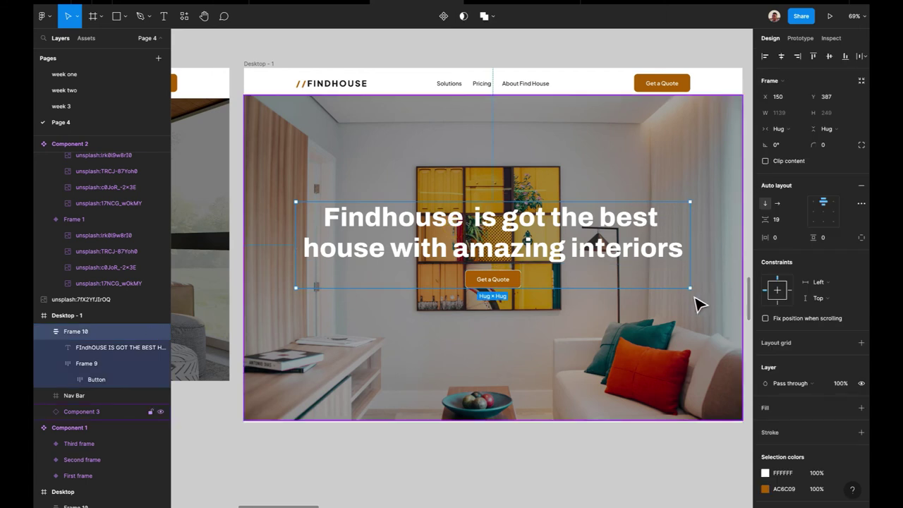
click(149, 331)
scroll(534, 238, down, 3)
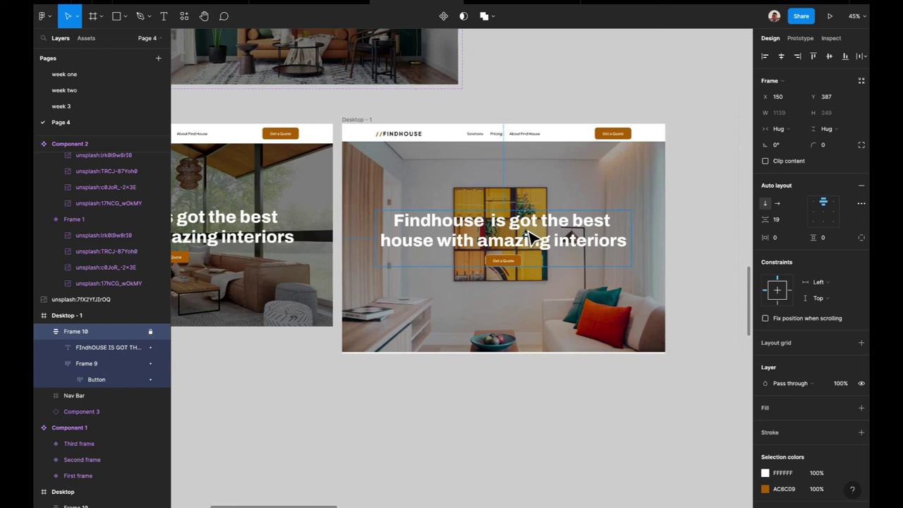
scroll(534, 238, up, 1)
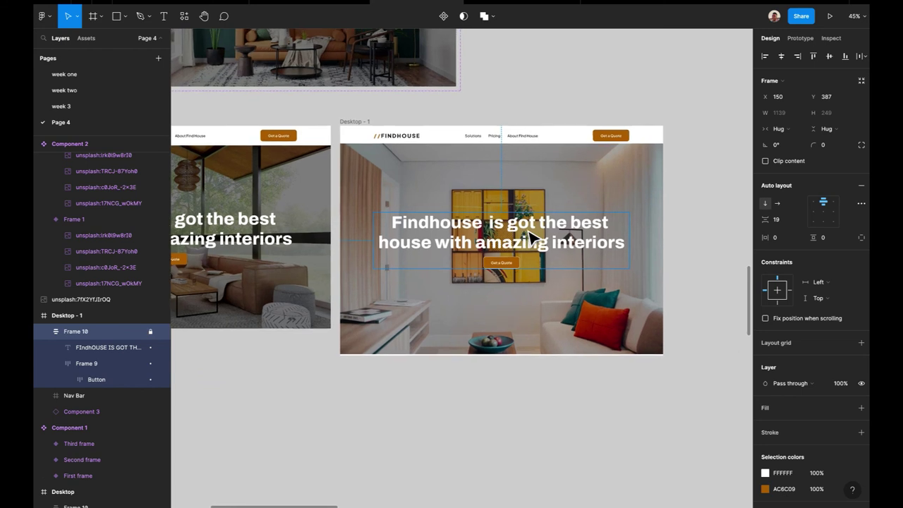
Select the Component 3 carousel's current photo layer, then the whole Desktop - 1 frame.
click(728, 211)
click(562, 231)
double_click(564, 229)
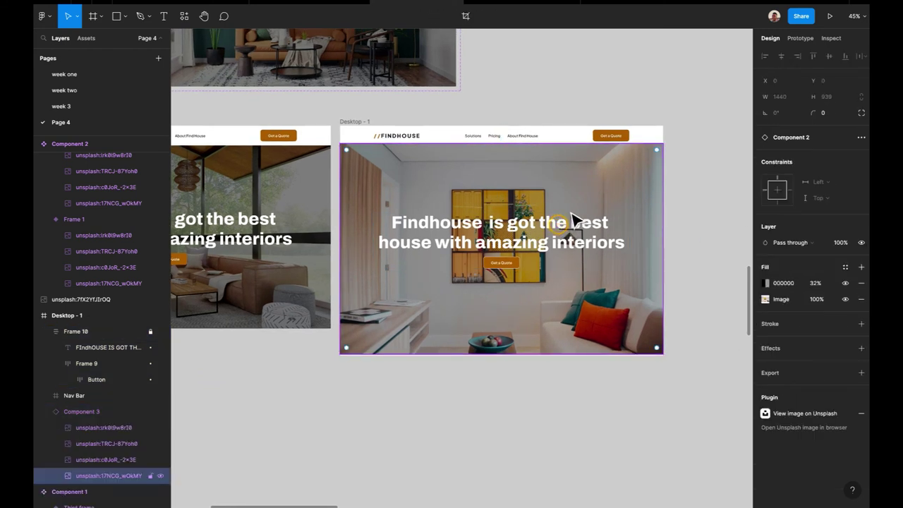
click(355, 121)
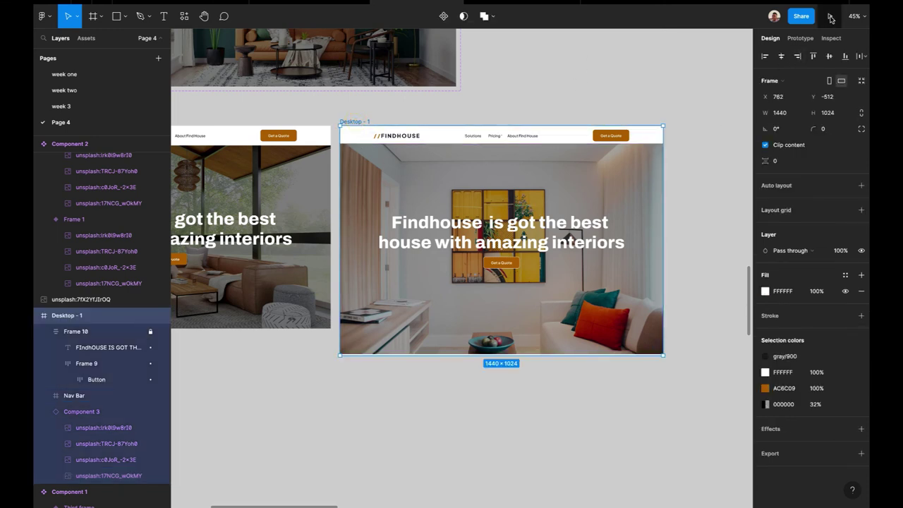
In the Prototype tab, switch the Frame 1 to Frame 2 After delay transition to Smart animate.
scroll(456, 258, down, 10)
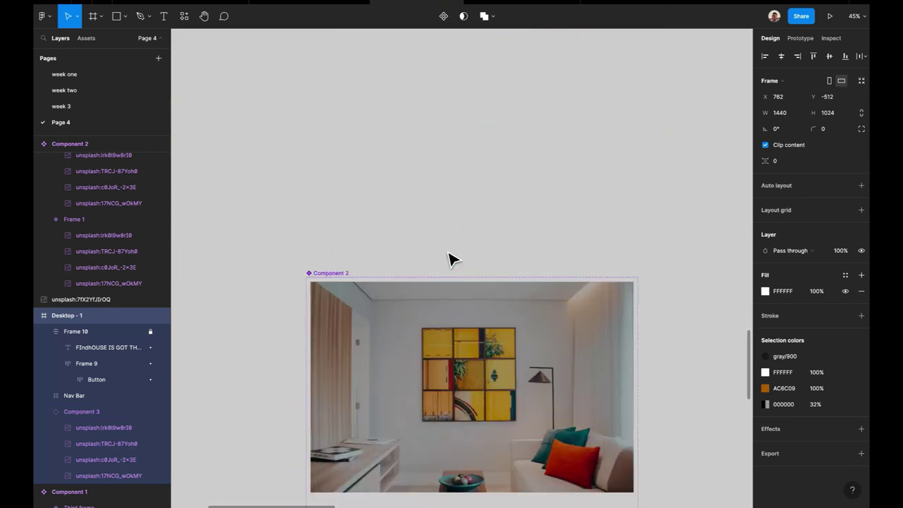
click(446, 197)
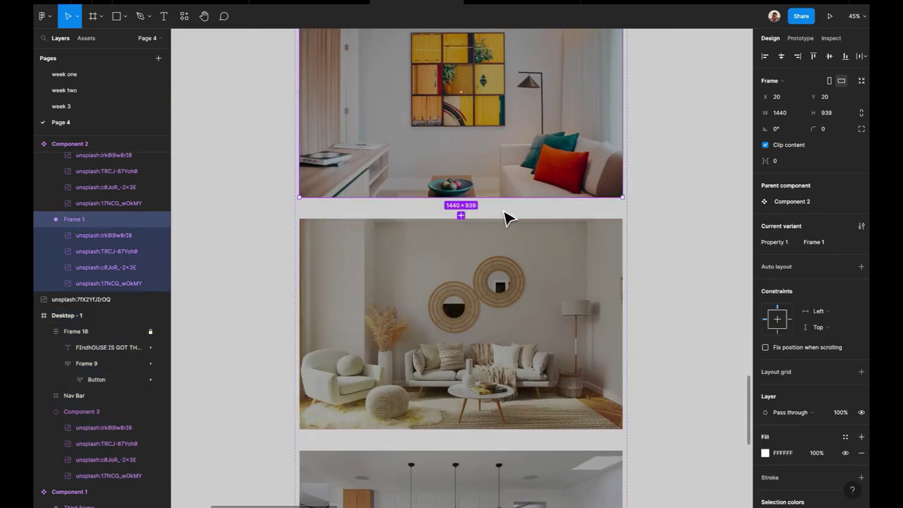
click(800, 39)
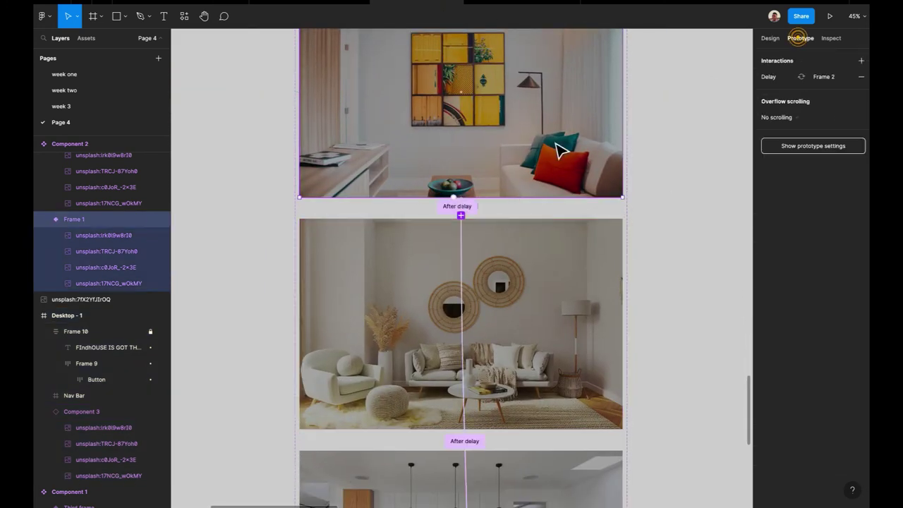
click(463, 259)
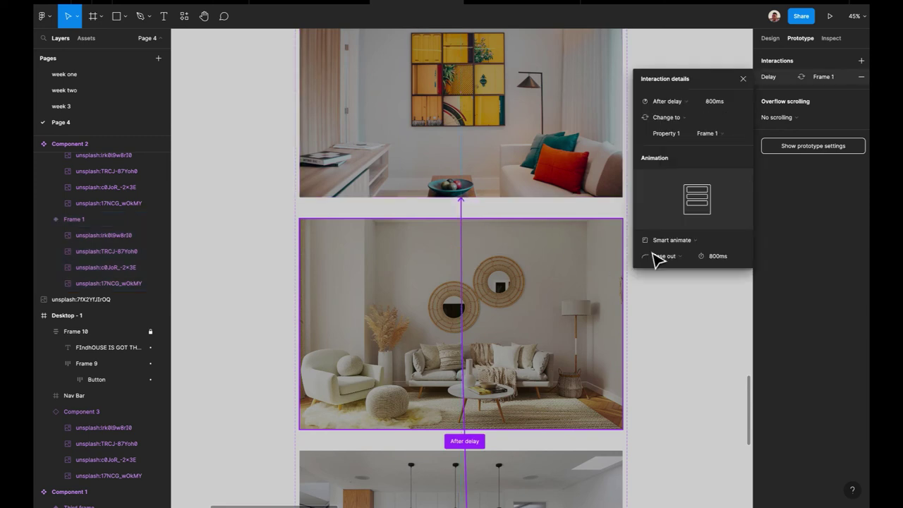
scroll(556, 302, down, 2)
click(526, 126)
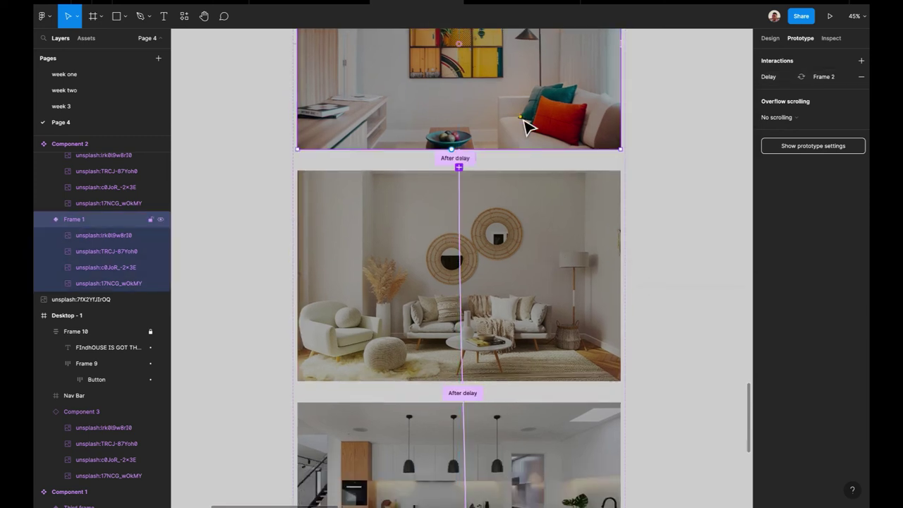
scroll(472, 187, up, 5)
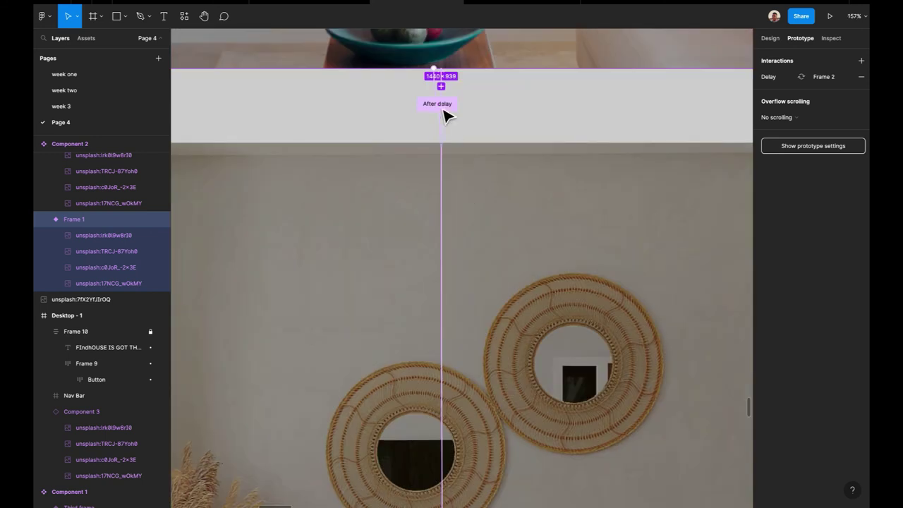
click(443, 107)
click(681, 242)
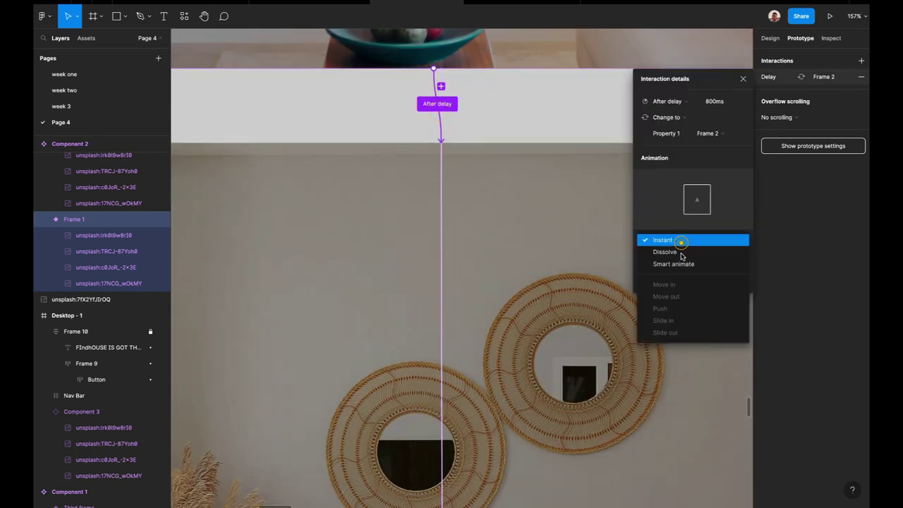
click(673, 264)
scroll(548, 259, down, 3)
Switch the Frame 2 to Frame 3 transition to Smart animate.
click(542, 252)
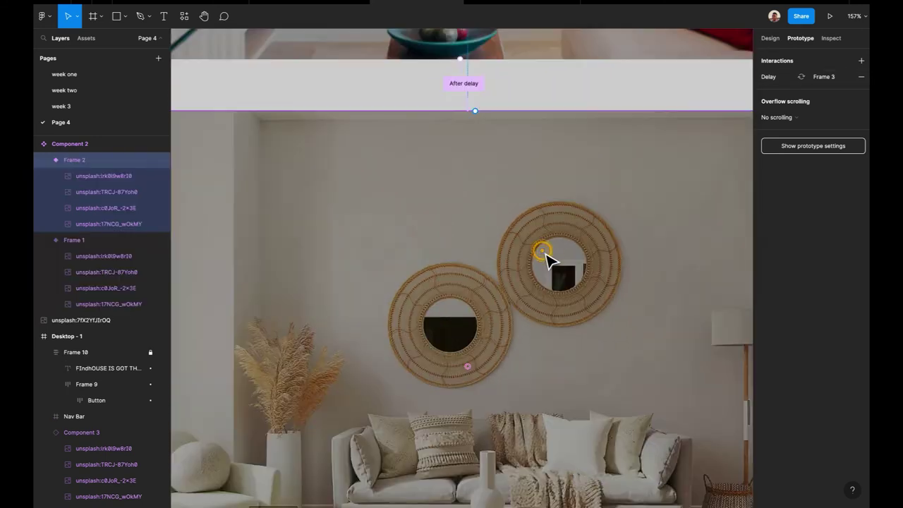
scroll(547, 258, down, 5)
scroll(487, 353, down, 3)
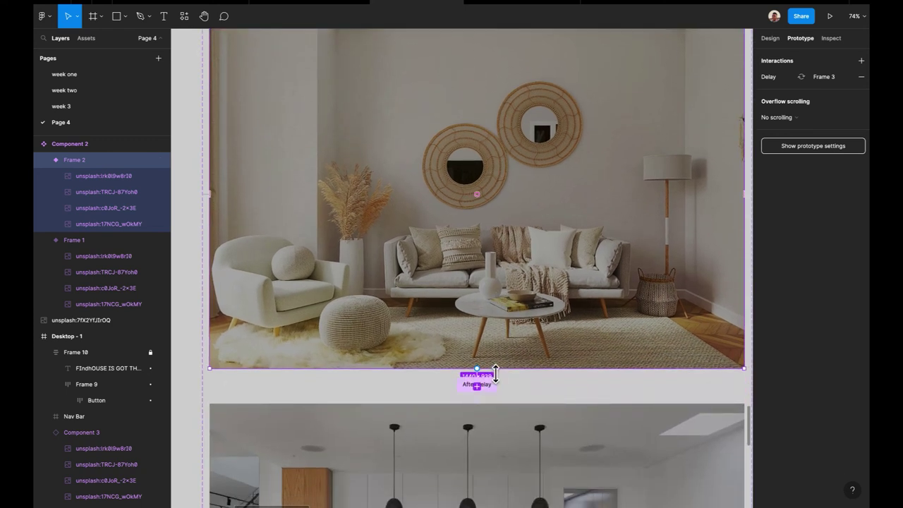
scroll(496, 374, up, 5)
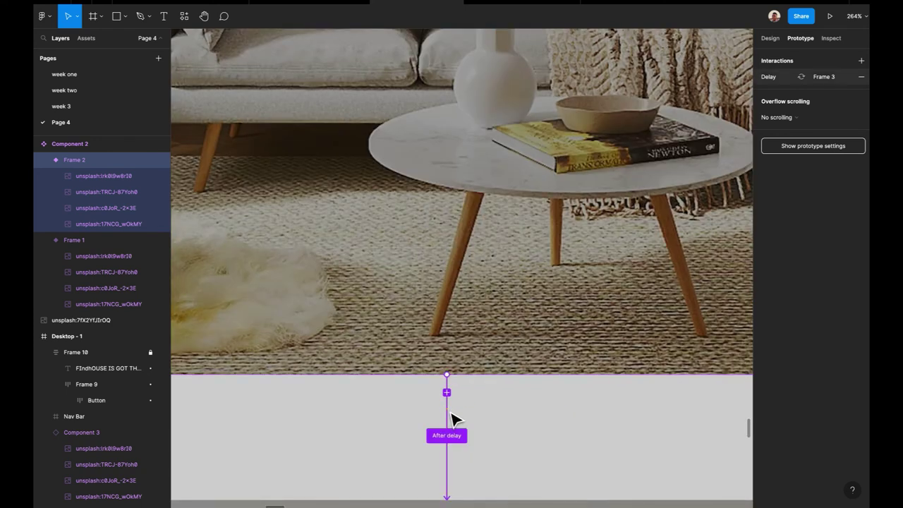
click(447, 409)
click(678, 242)
click(674, 260)
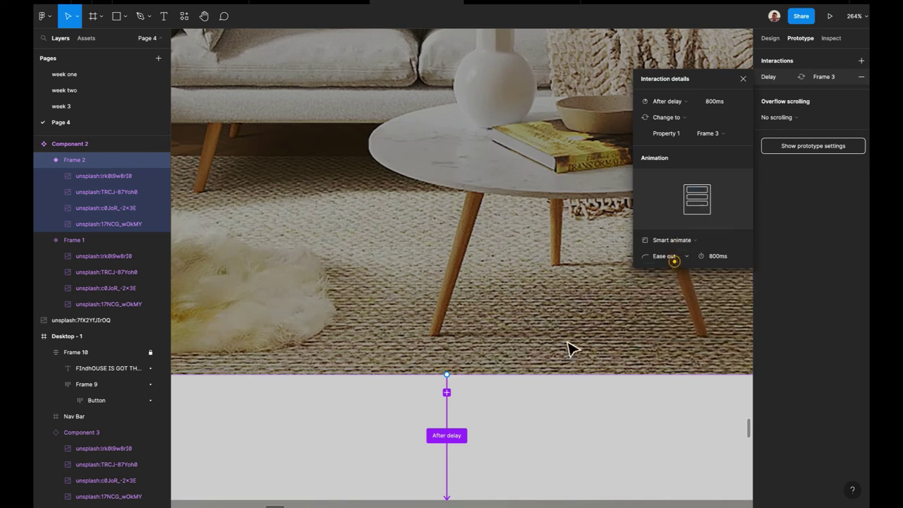
Switch the Frame 3 to Frame 4 transition to Smart animate after 800ms.
scroll(547, 360, down, 6)
scroll(538, 374, down, 5)
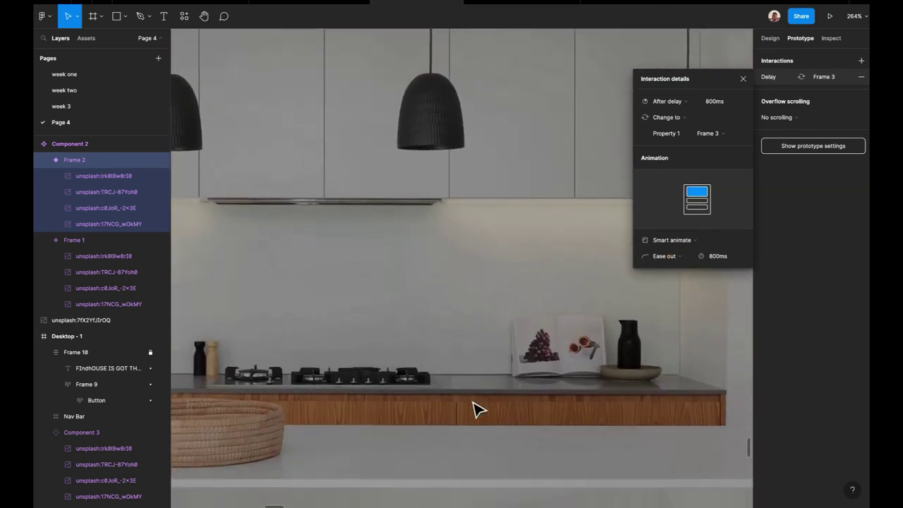
scroll(478, 407, down, 4)
scroll(474, 408, down, 3)
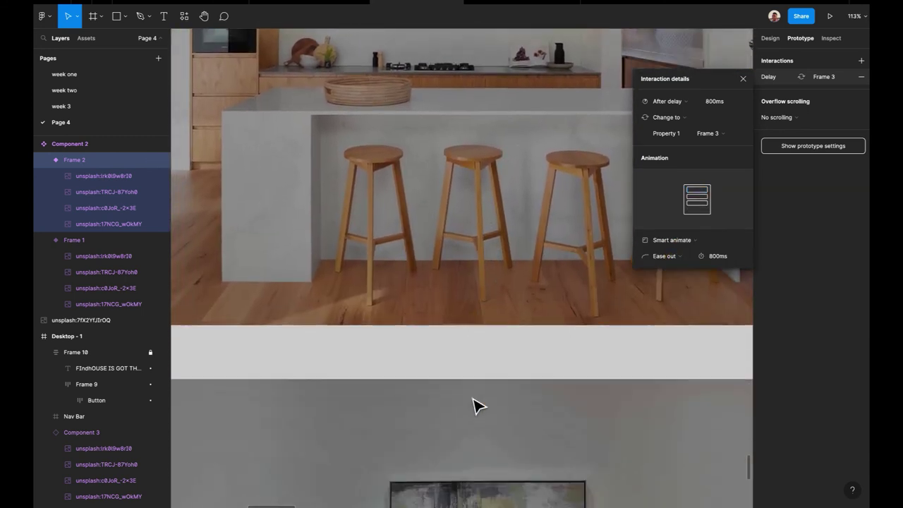
click(488, 319)
scroll(494, 326, down, 3)
scroll(499, 339, up, 5)
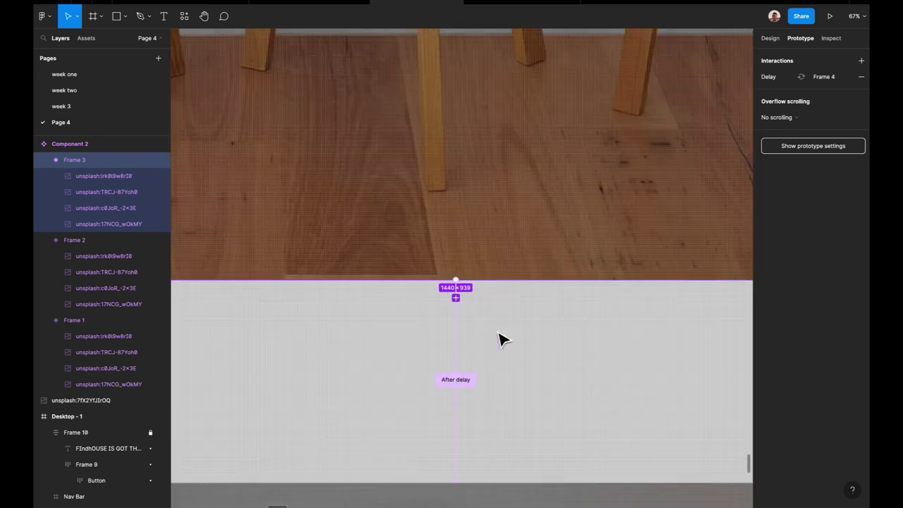
click(458, 336)
click(682, 240)
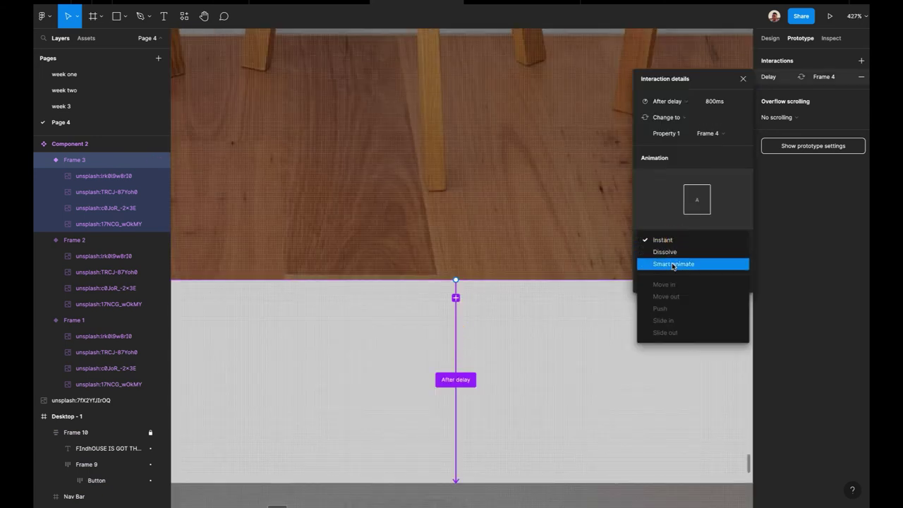
click(671, 262)
Present the prototype to watch the darkened hero carousel auto-advance.
scroll(593, 335, down, 5)
scroll(594, 334, down, 10)
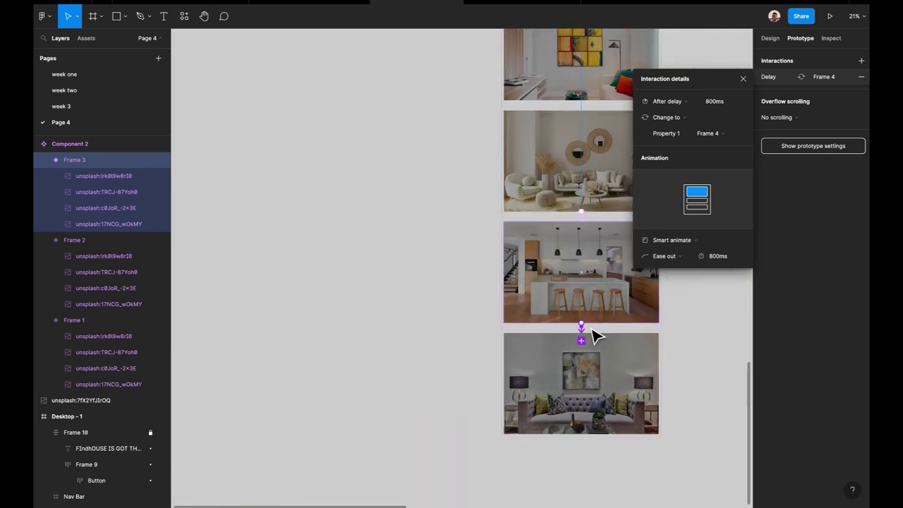
click(830, 16)
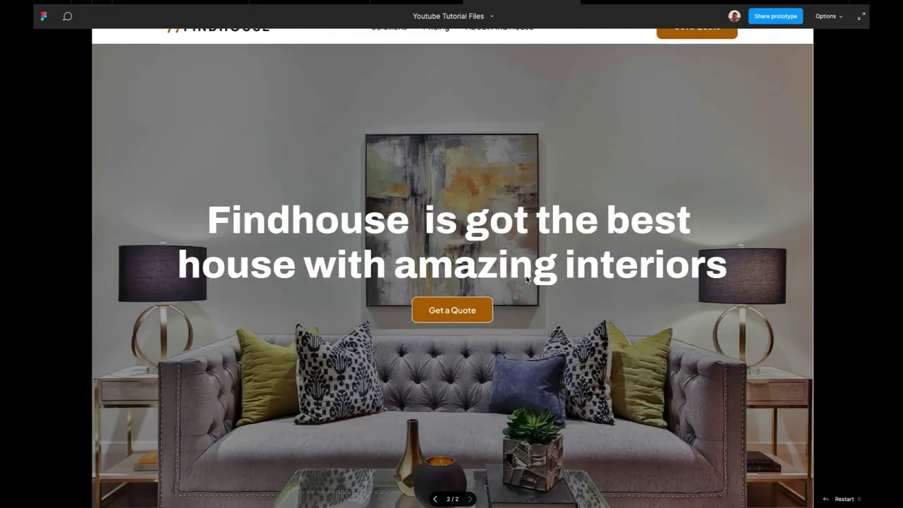